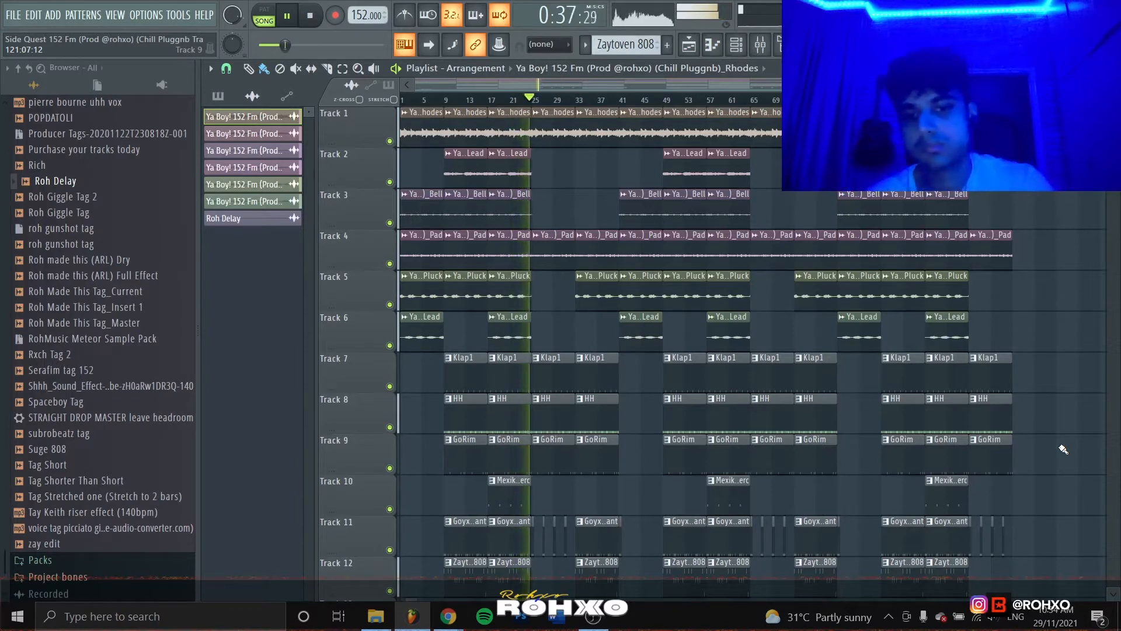
Stop the song playback, show the channel rack and open the first Purity channel's instrument to view its Piano presets.
key(space)
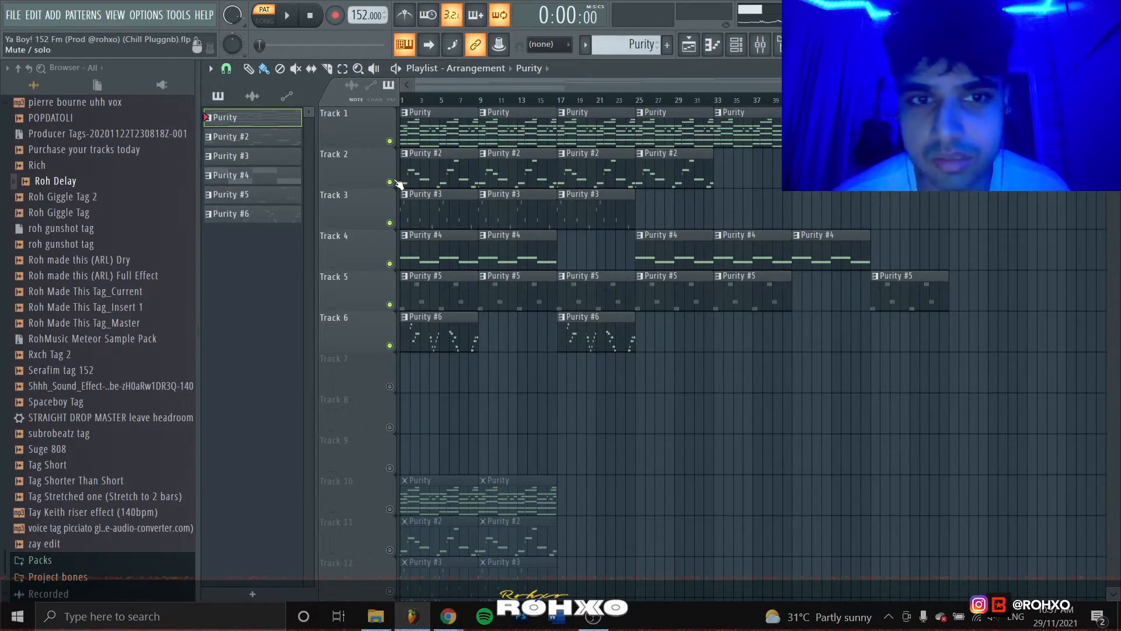
key(6)
key(l)
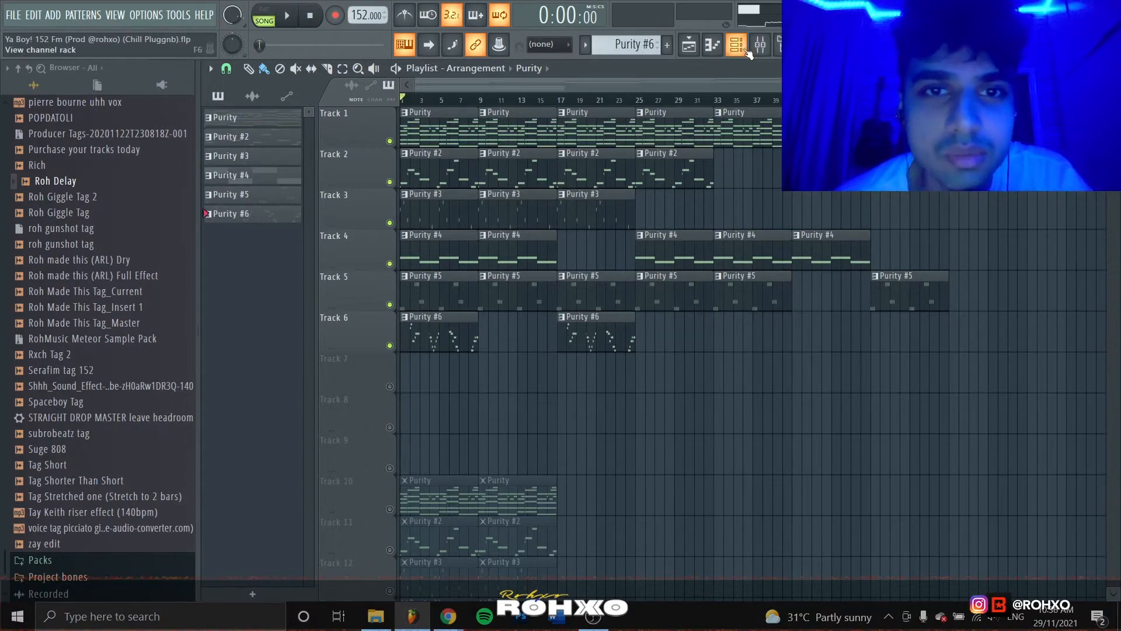
click(746, 50)
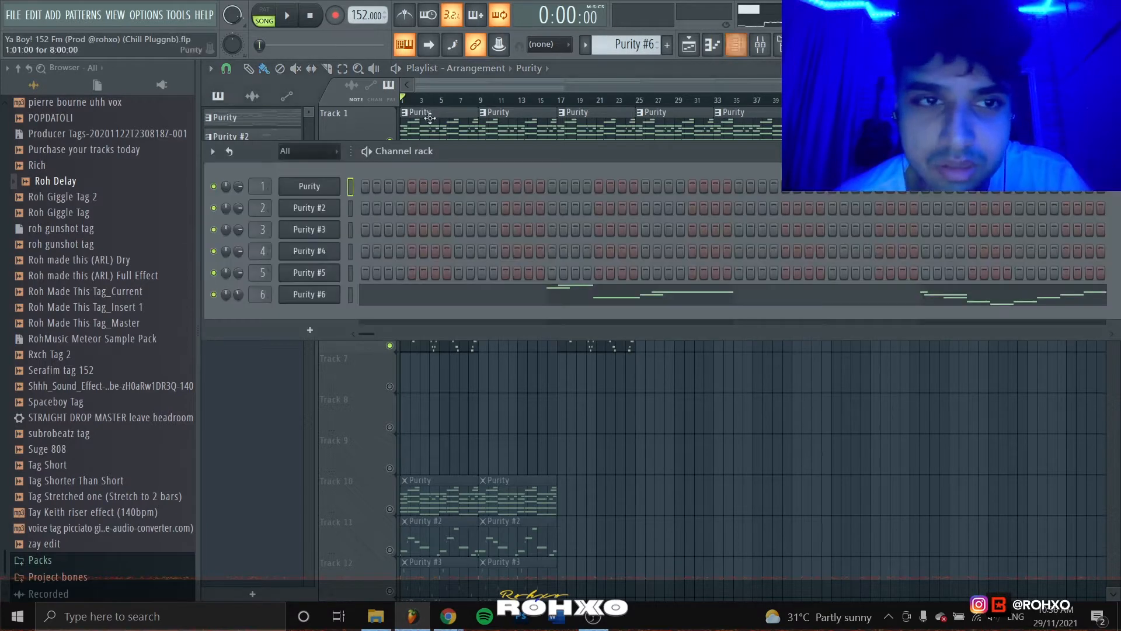
click(310, 186)
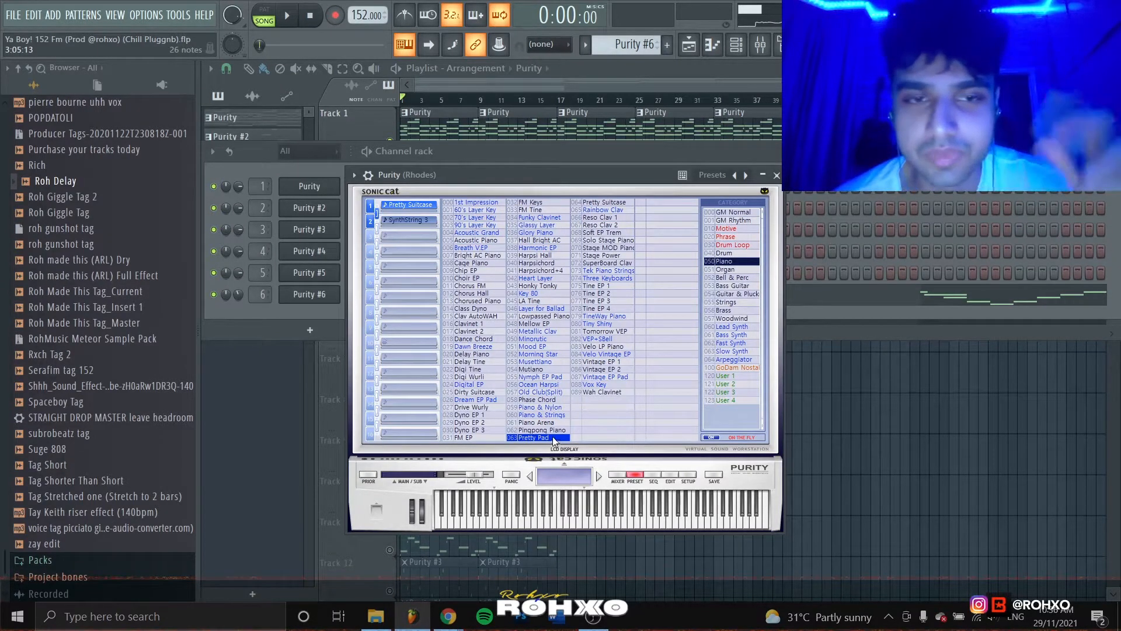
scroll(645, 42, up, 5)
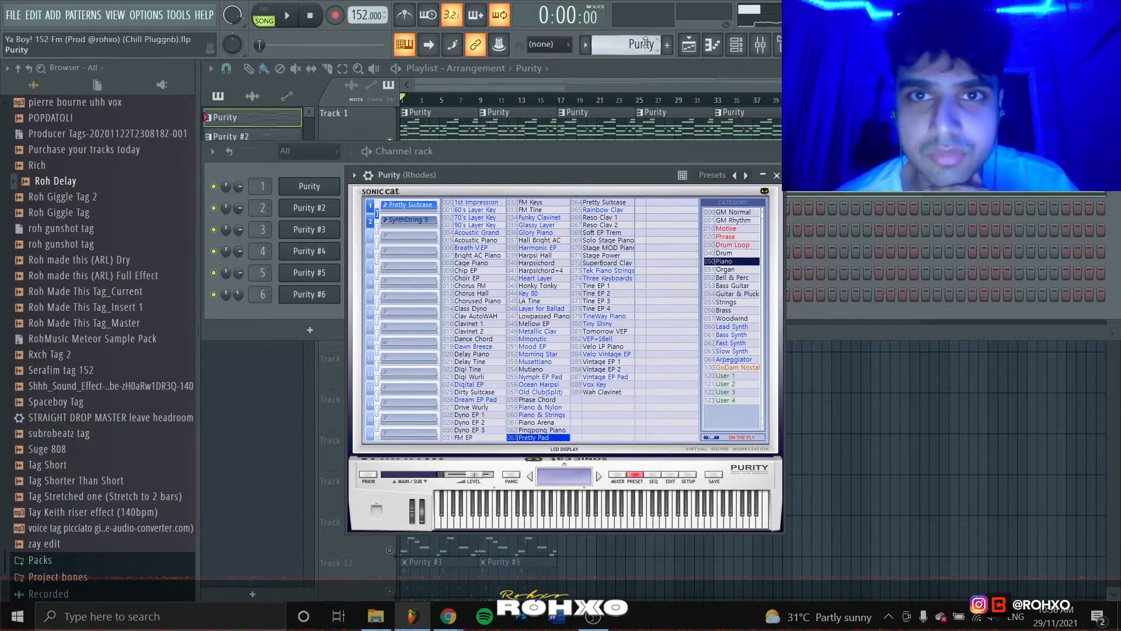
Open the first Purity channel's chords in the piano roll and audition them in pattern mode.
click(325, 188)
click(380, 188)
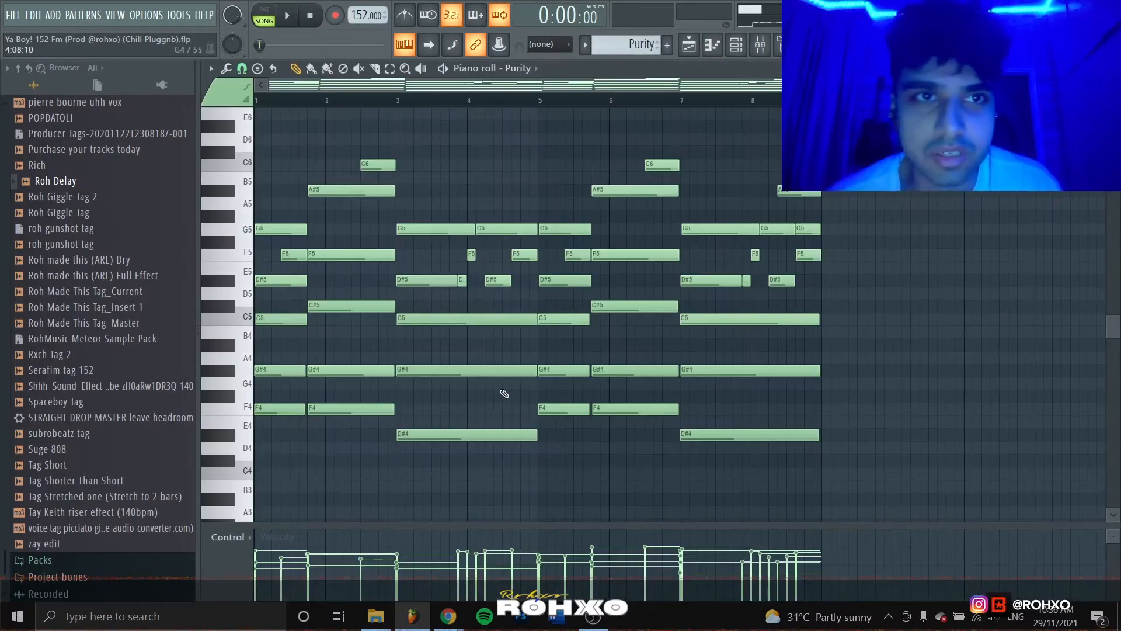
scroll(333, 390, down, 3)
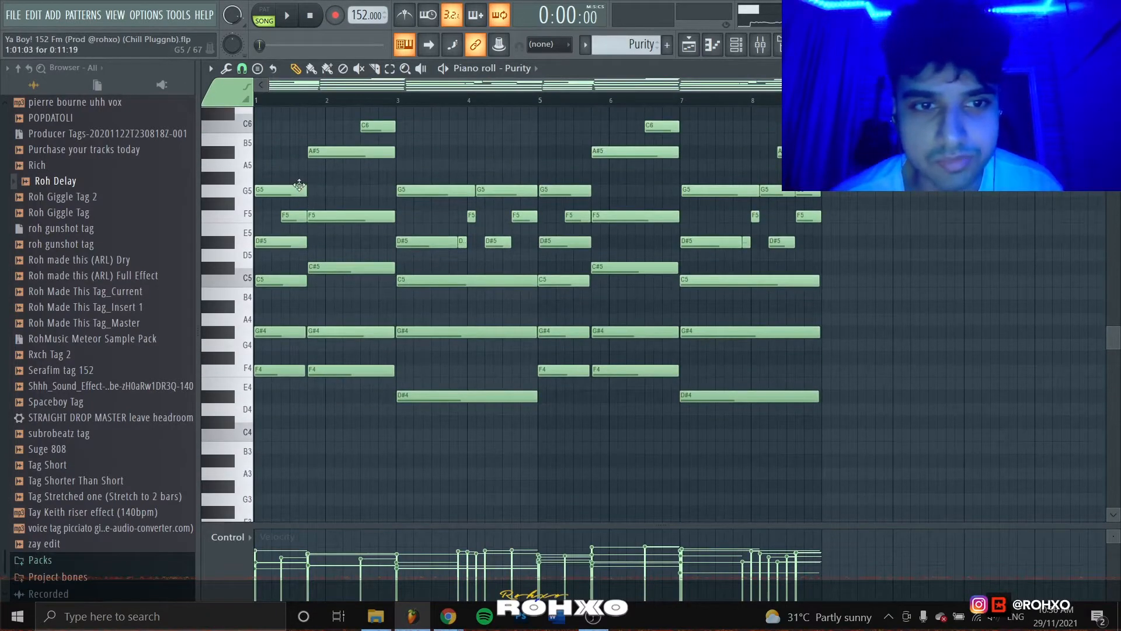
scroll(299, 185, up, 3)
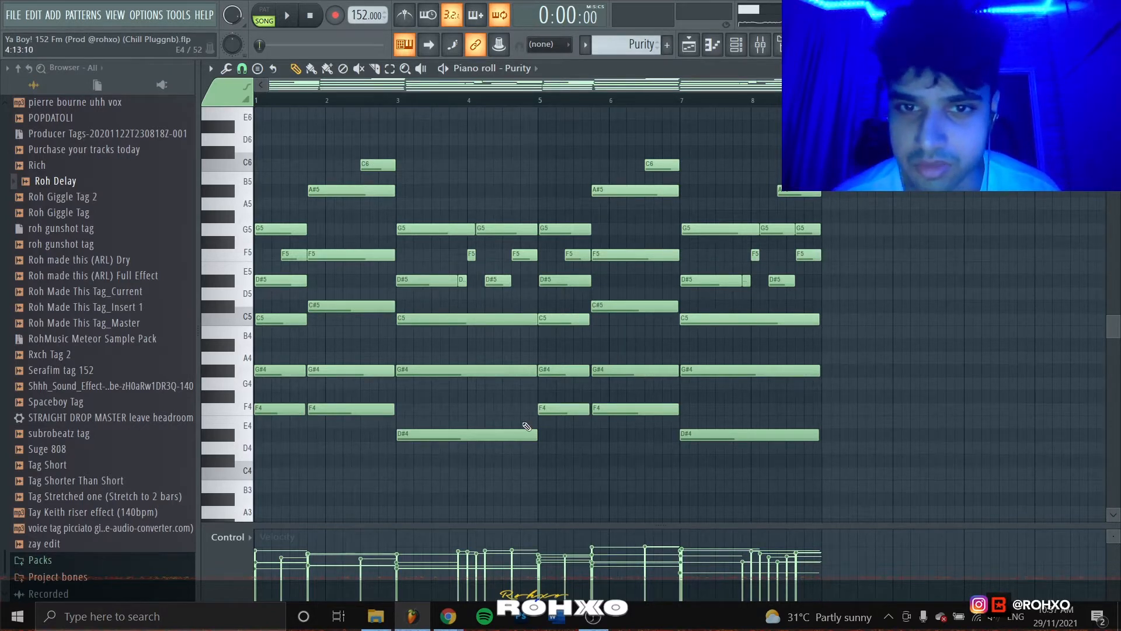
click(264, 11)
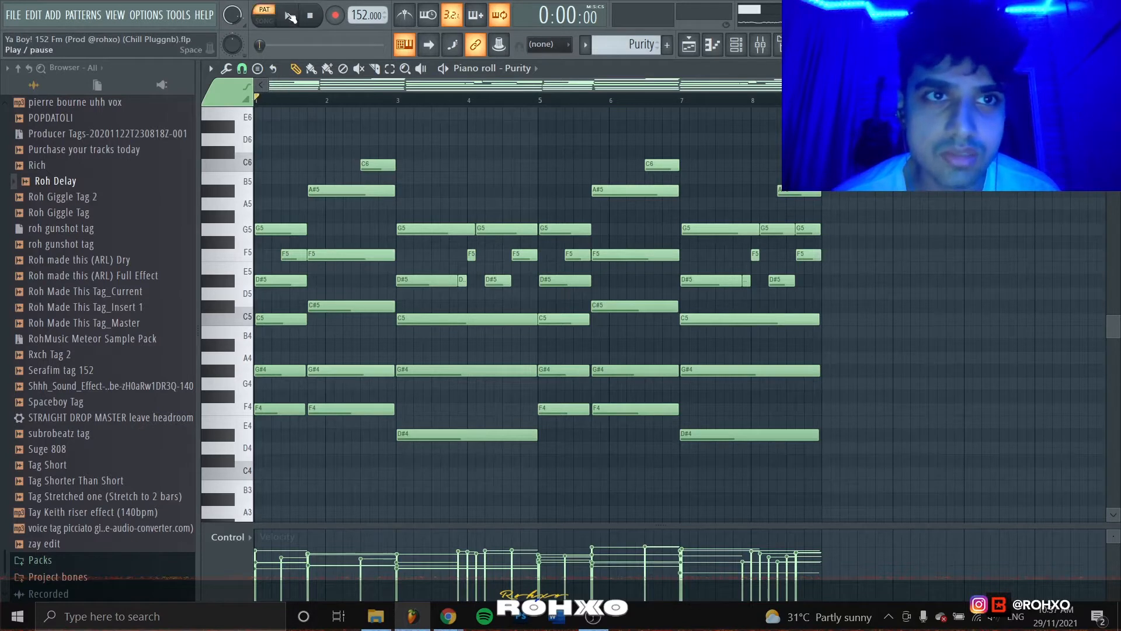
click(289, 16)
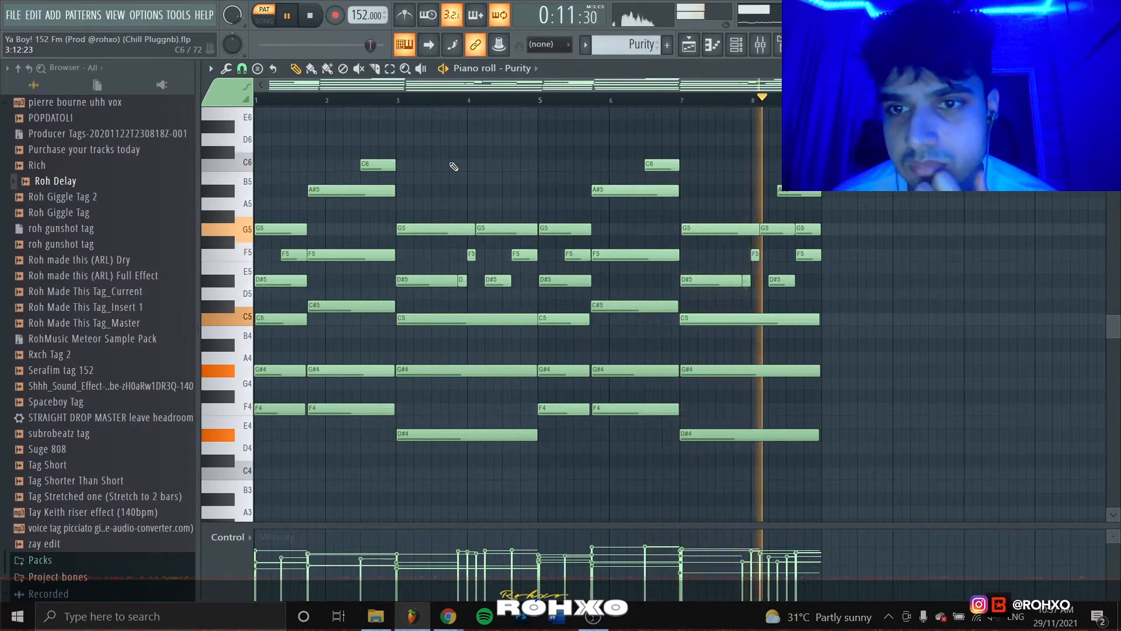
key(space)
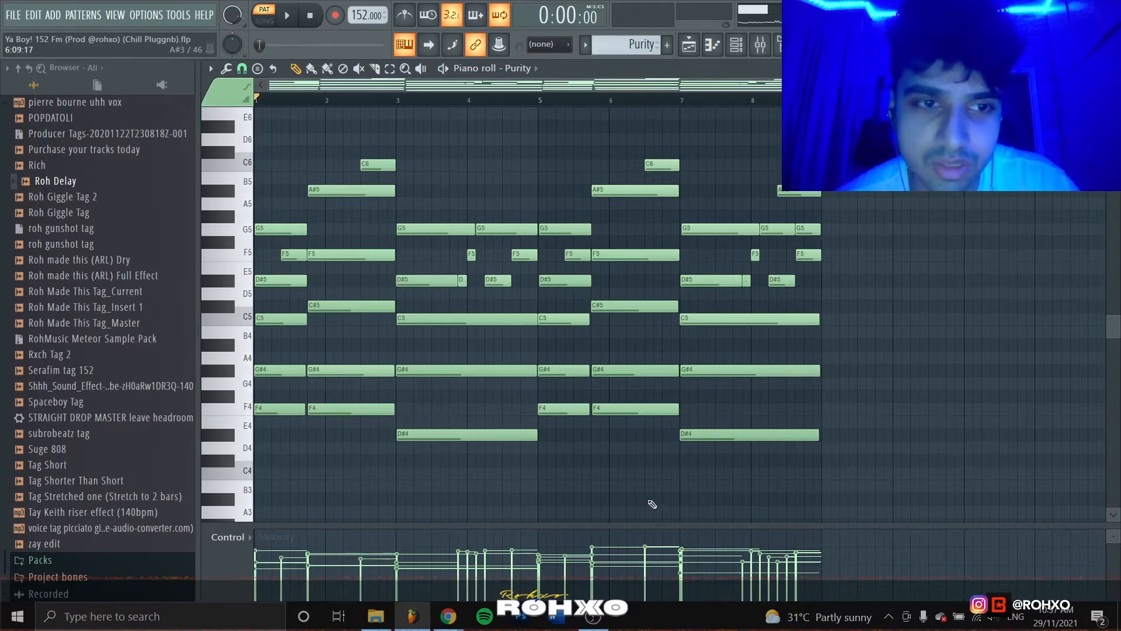
Open the mixer and inspect the soothe2 settings on the Rhodes track.
click(737, 46)
click(740, 49)
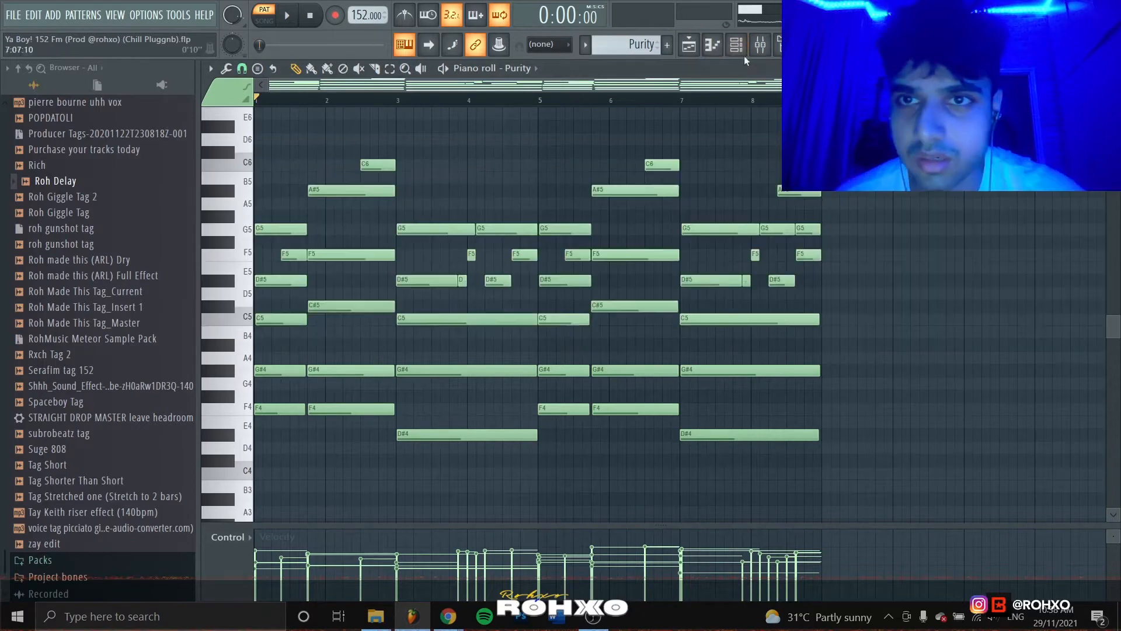
click(760, 46)
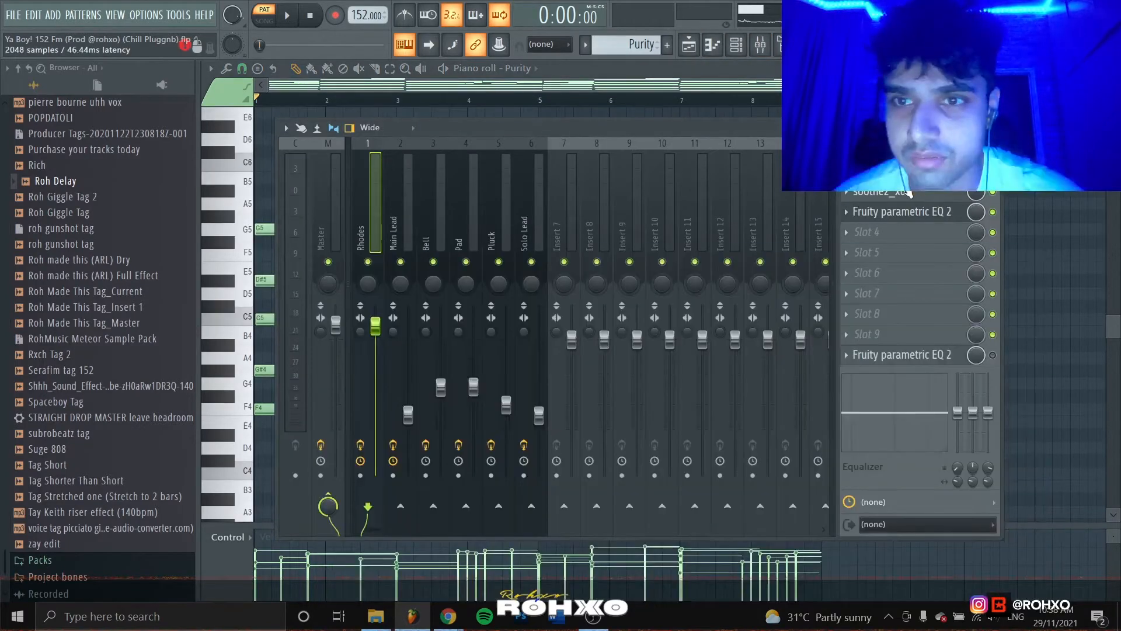
click(899, 192)
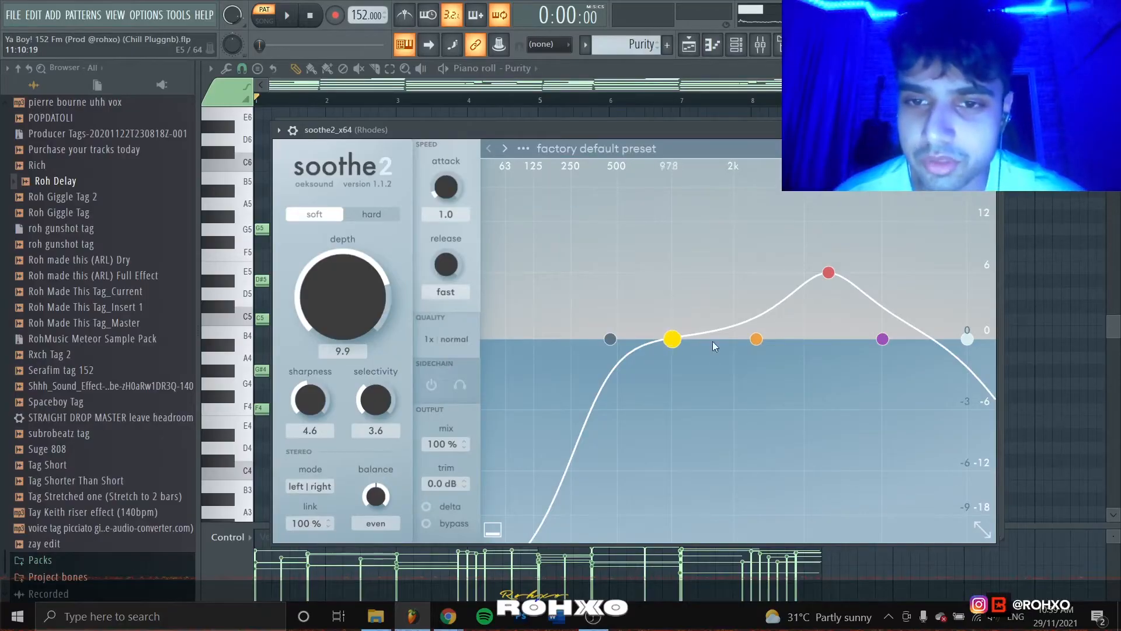
click(876, 193)
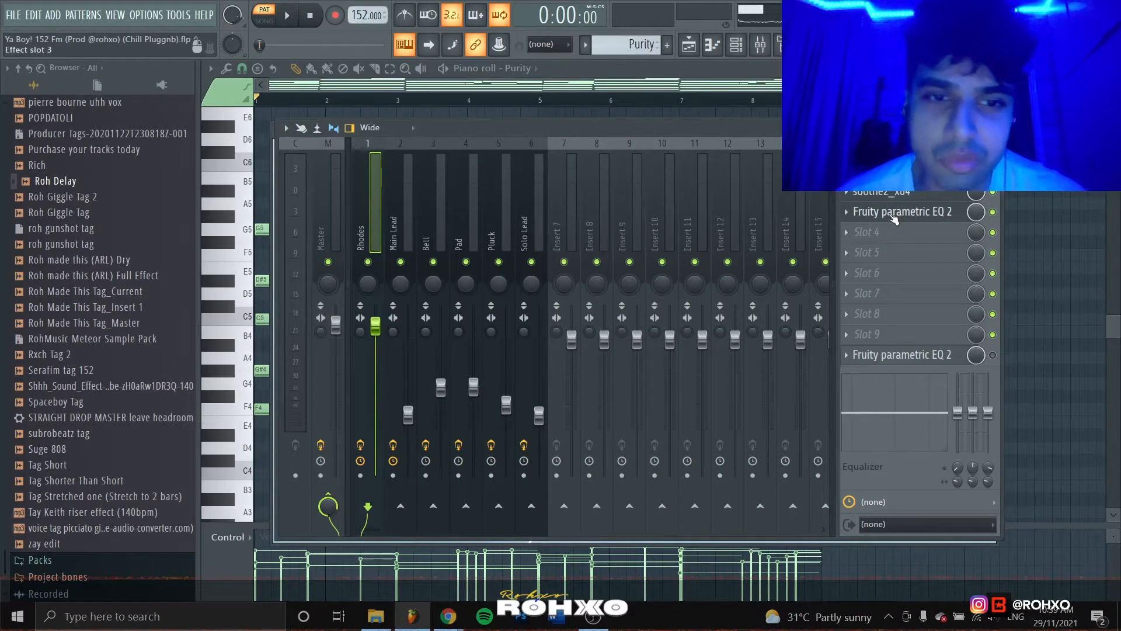
Inspect the Fruity parametric EQ 2 on the Rhodes track while the pattern plays, then close the effect and mixer.
key(space)
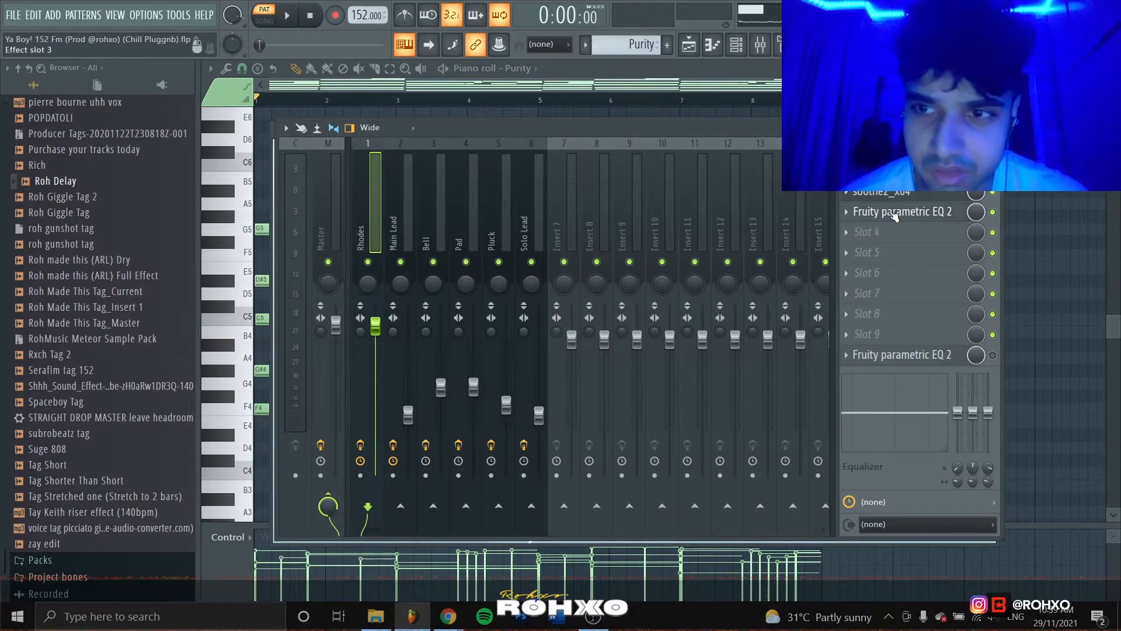
click(894, 213)
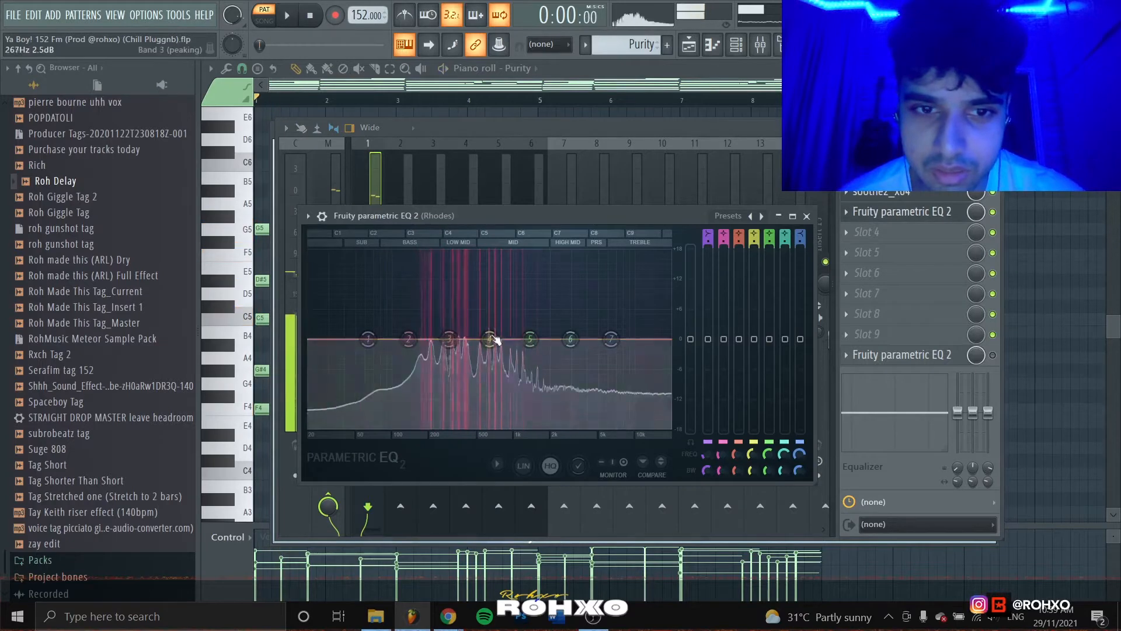
key(space)
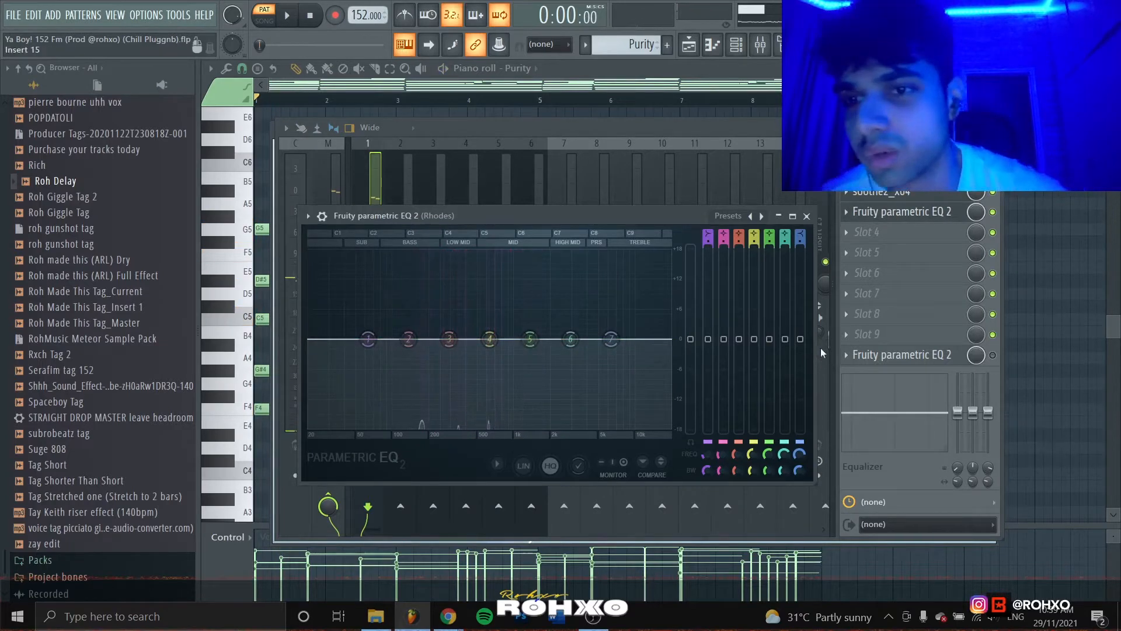
right_click(1079, 230)
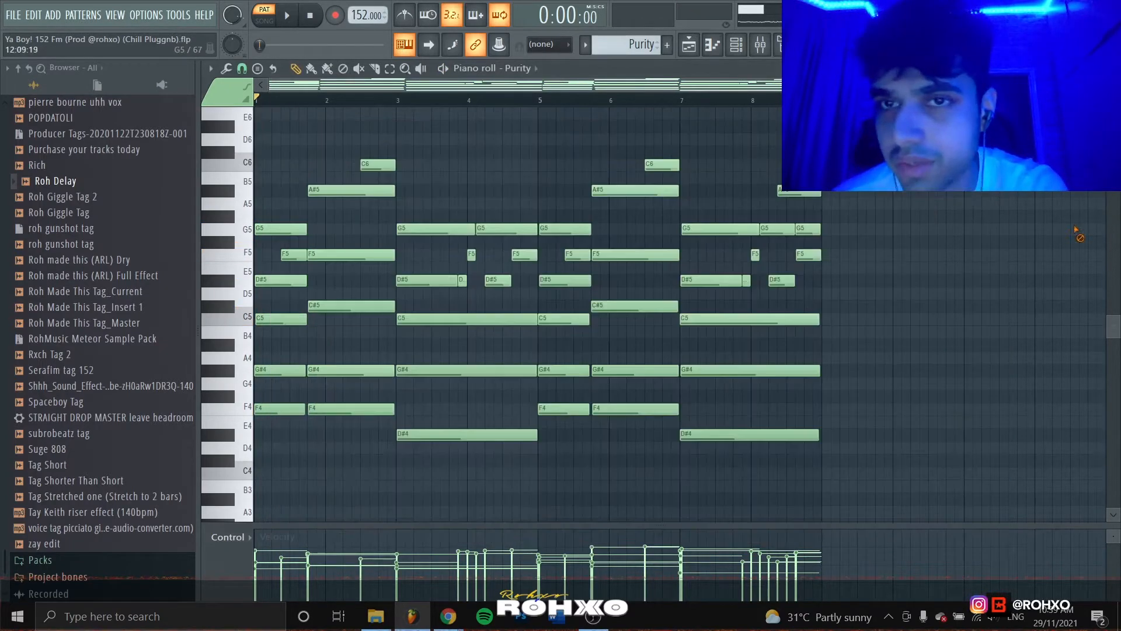
Open the Purity #2 pattern from the playlist and view its instrument's Lead Synth preset and piano roll notes.
click(735, 50)
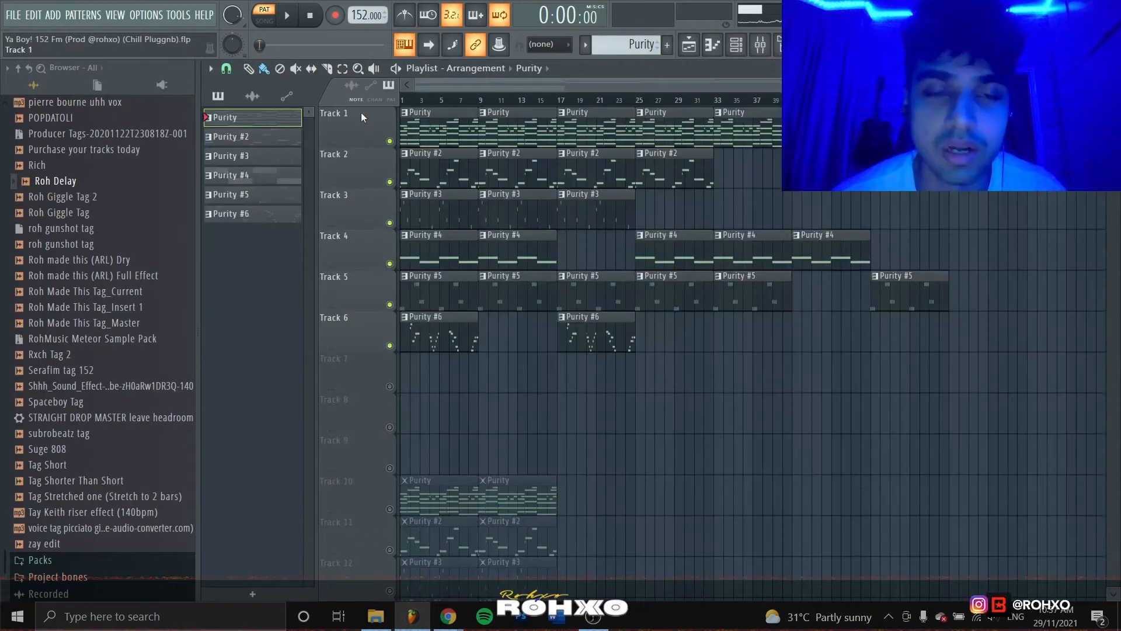
double_click(451, 166)
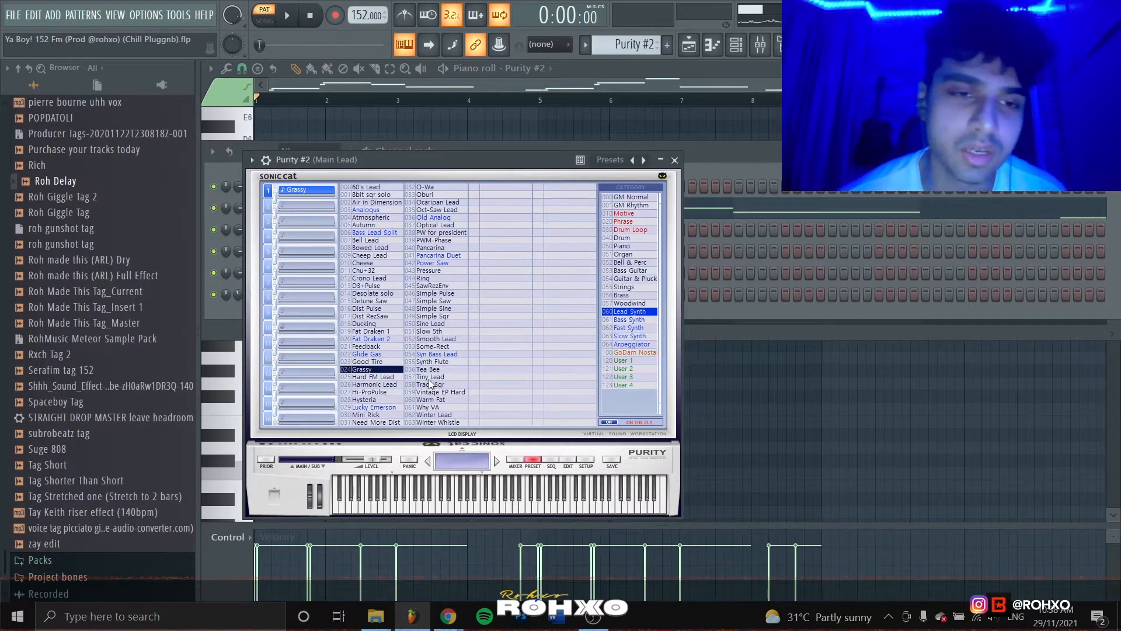
click(913, 428)
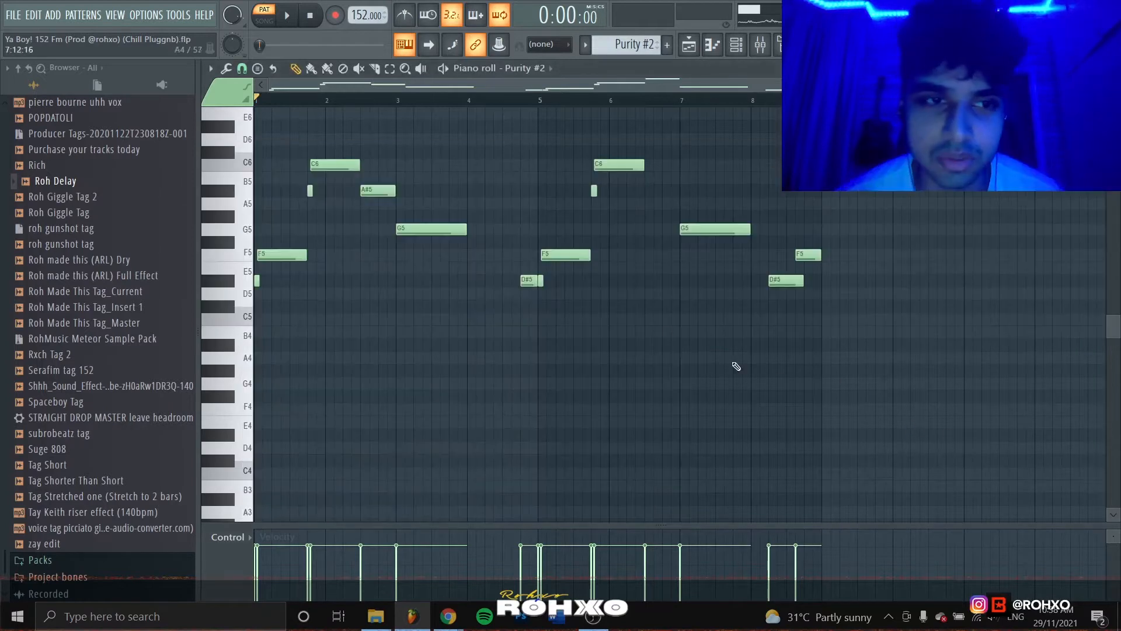
Audition the Purity #2 melody and examine its high notes and the short grace notes at the start.
key(space)
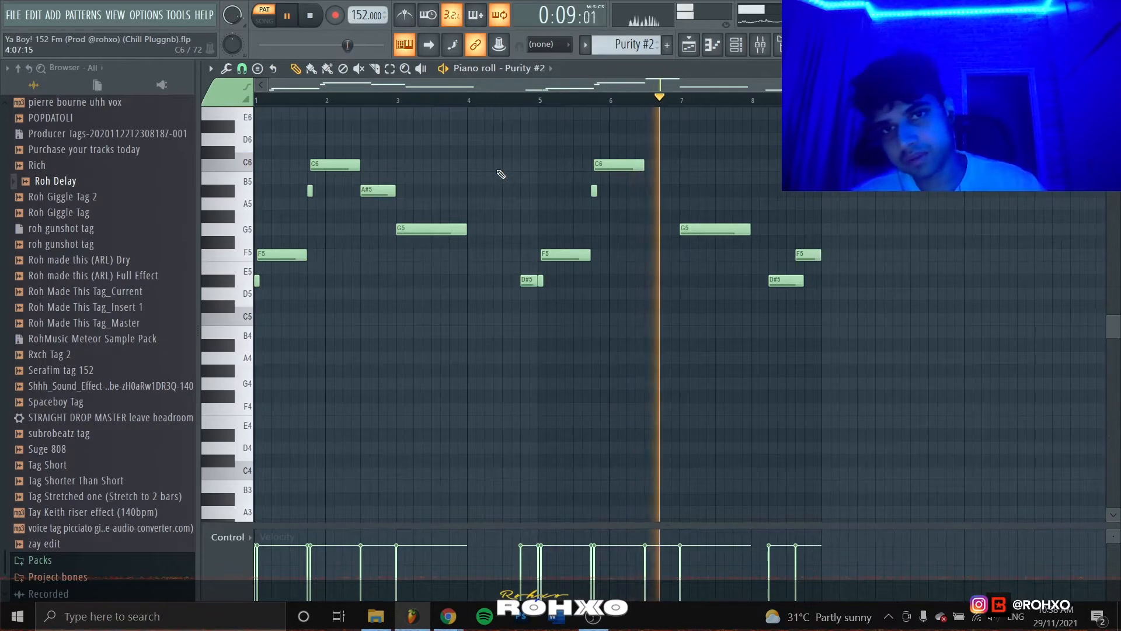
scroll(847, 214, up, 3)
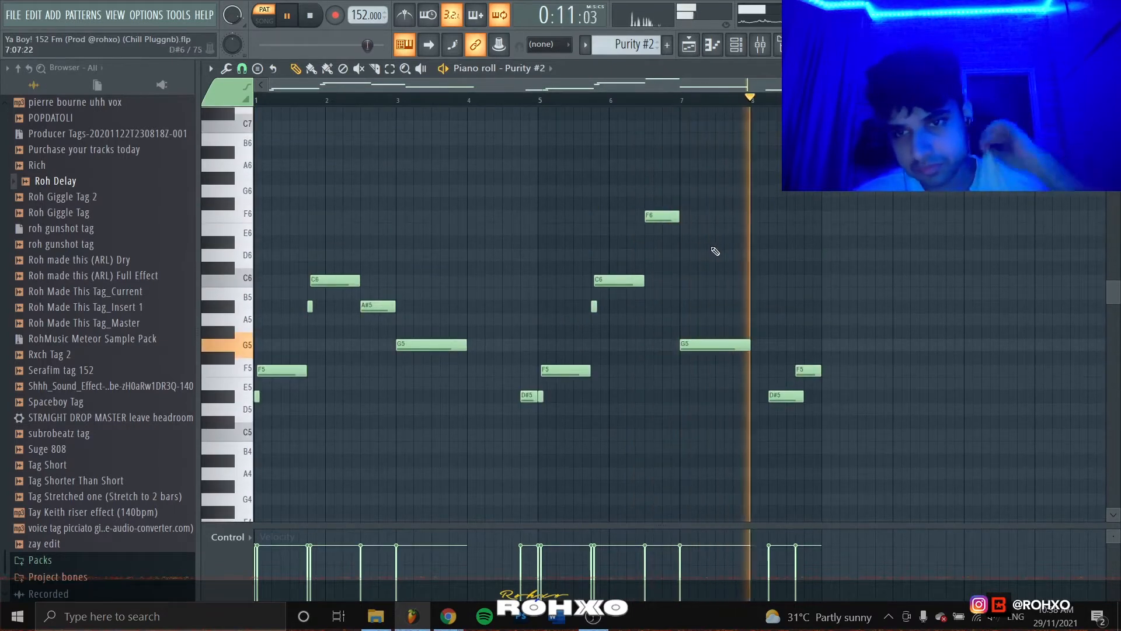
key(space)
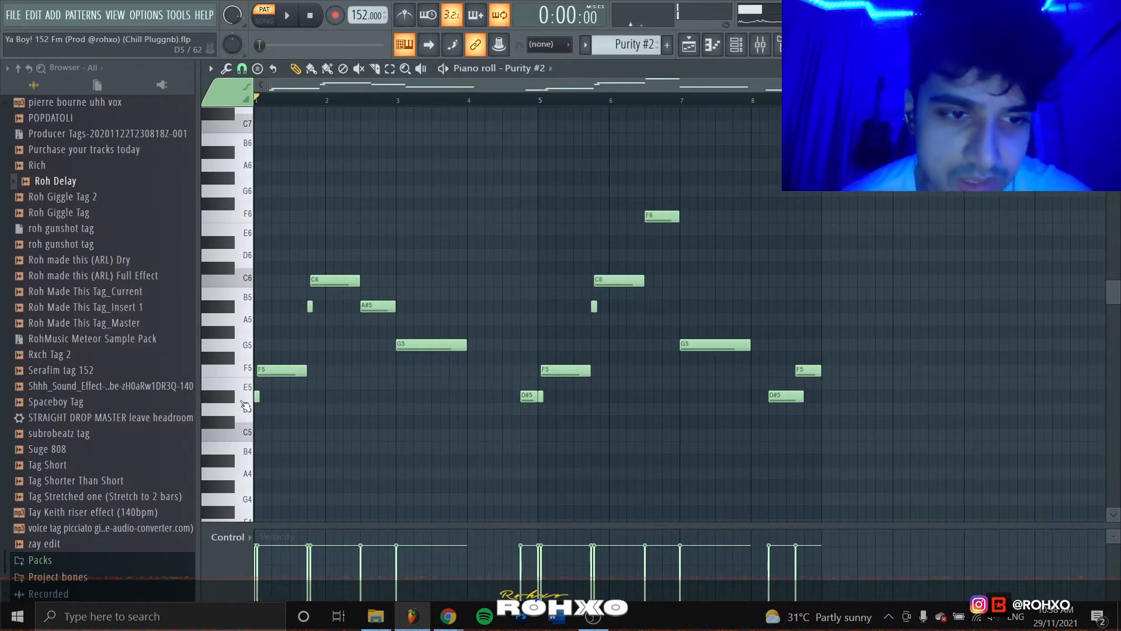
scroll(257, 387, up, 3)
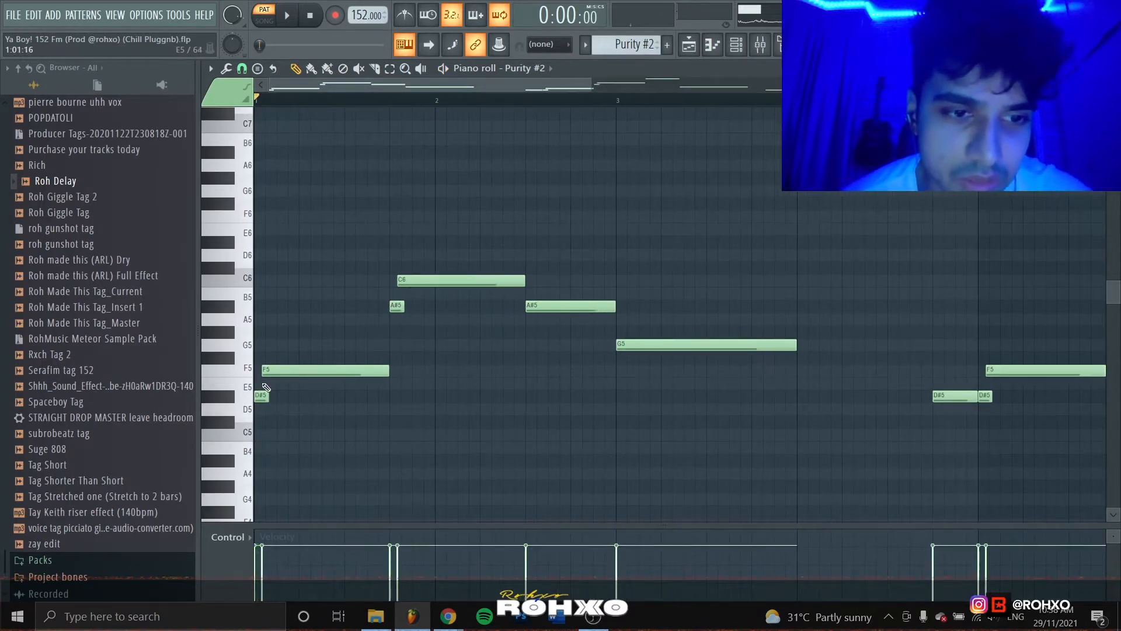
scroll(374, 257, down, 3)
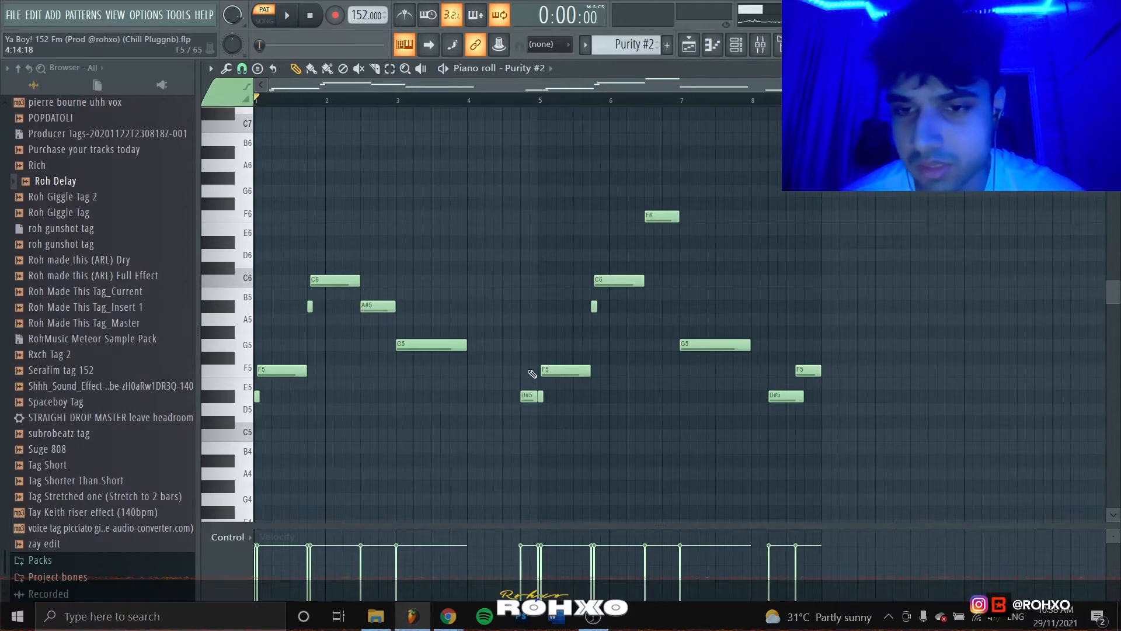
Open the mixer and inspect the Fruity parametric EQ 2 curve on the Main Lead track.
click(762, 57)
click(899, 197)
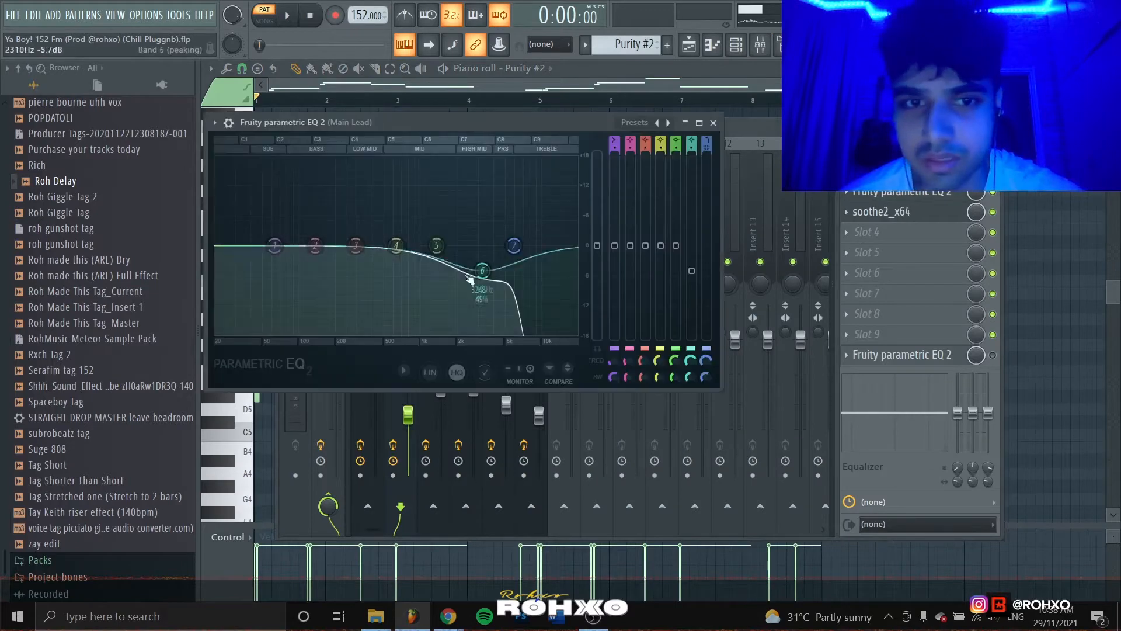
click(769, 56)
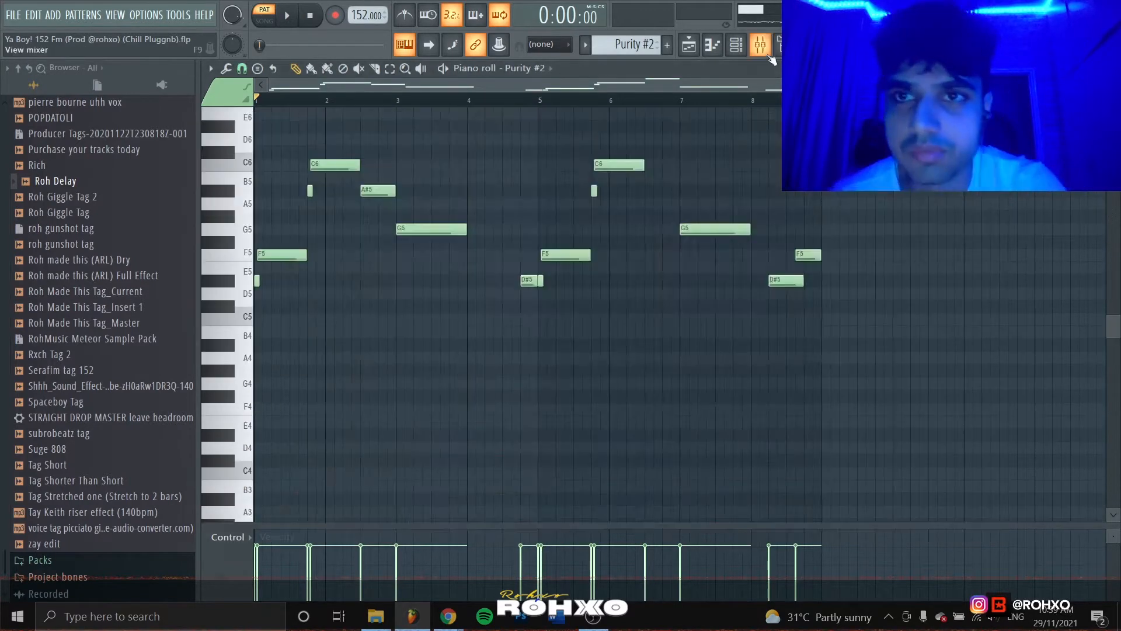
click(768, 56)
click(391, 205)
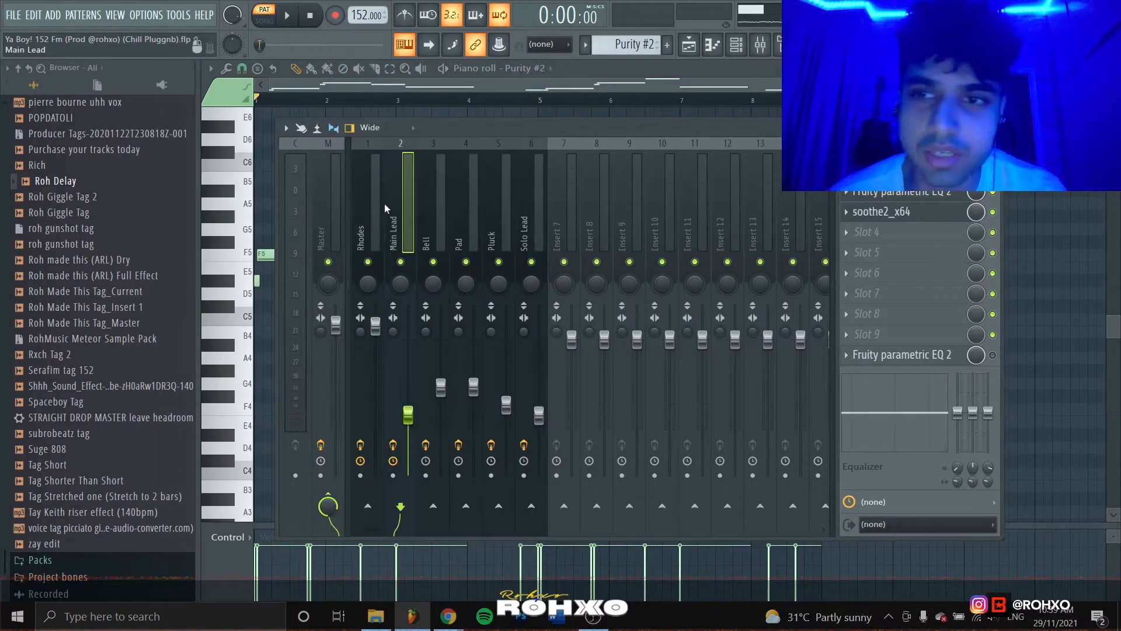
click(899, 192)
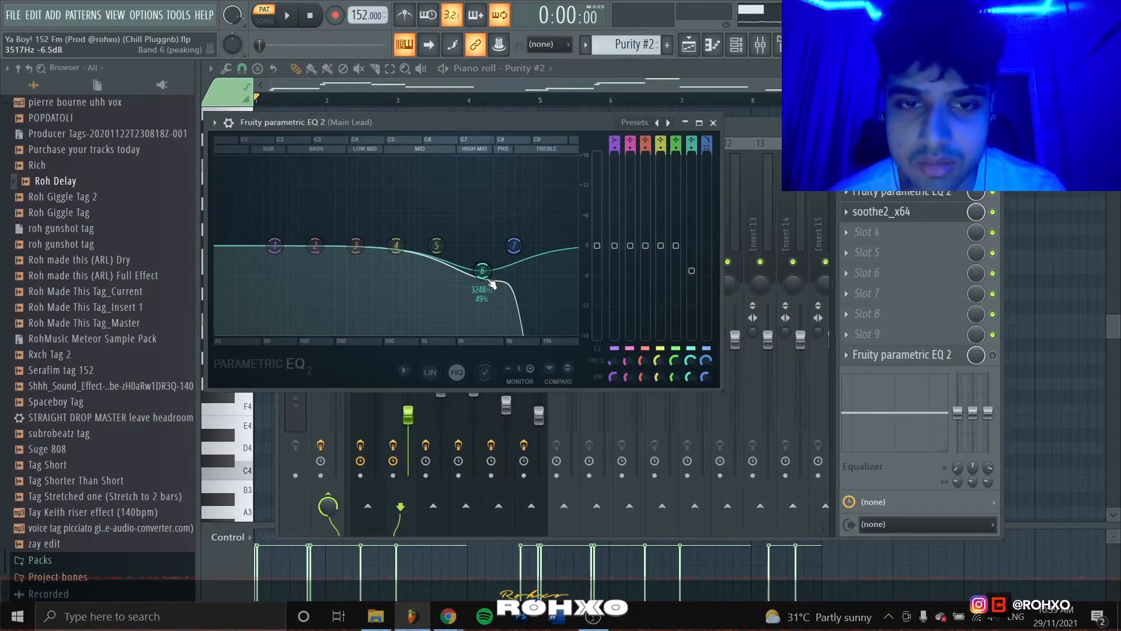
Play the lead pattern and compare the Main Lead sound with its parametric EQ bypassed and enabled.
key(space)
click(997, 198)
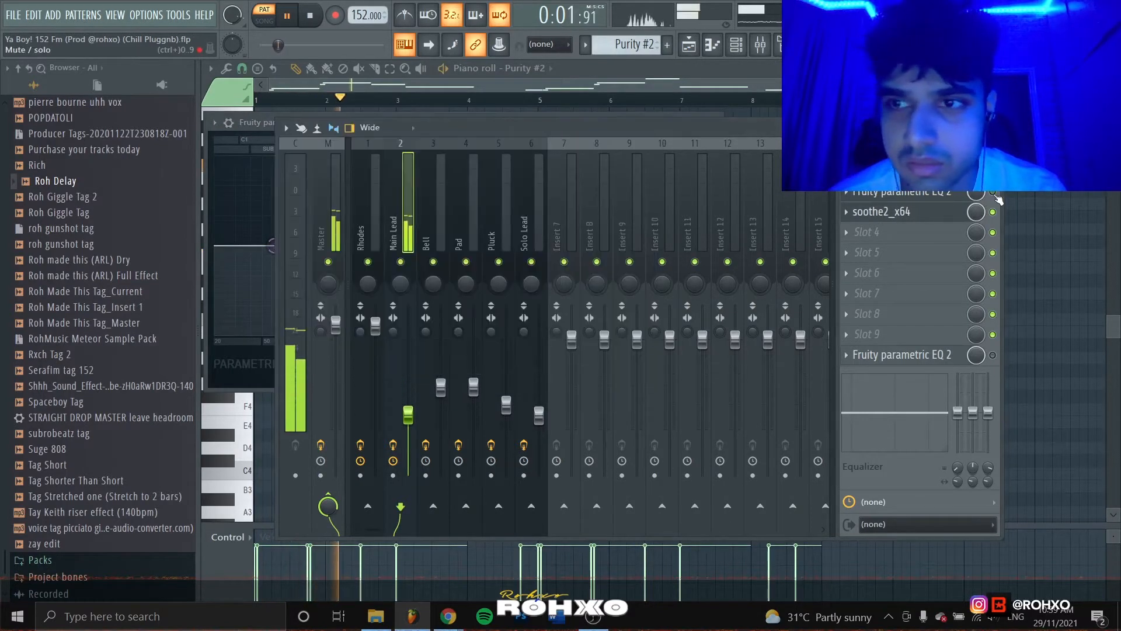
click(900, 194)
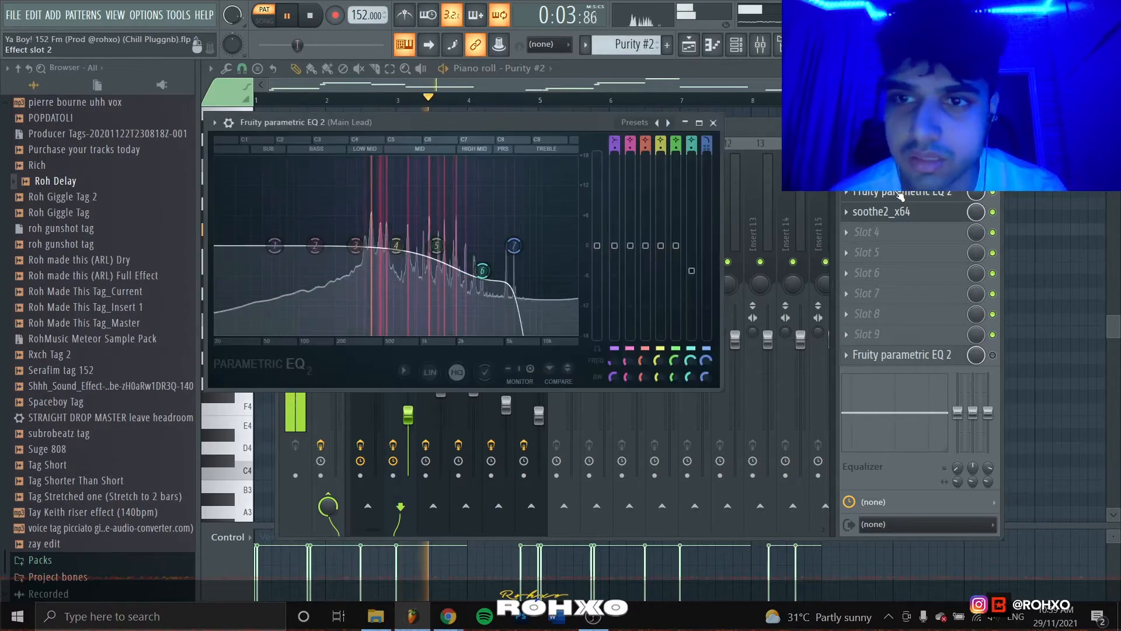
key(space)
Open soothe2 on the Main Lead track to inspect its settings.
click(904, 213)
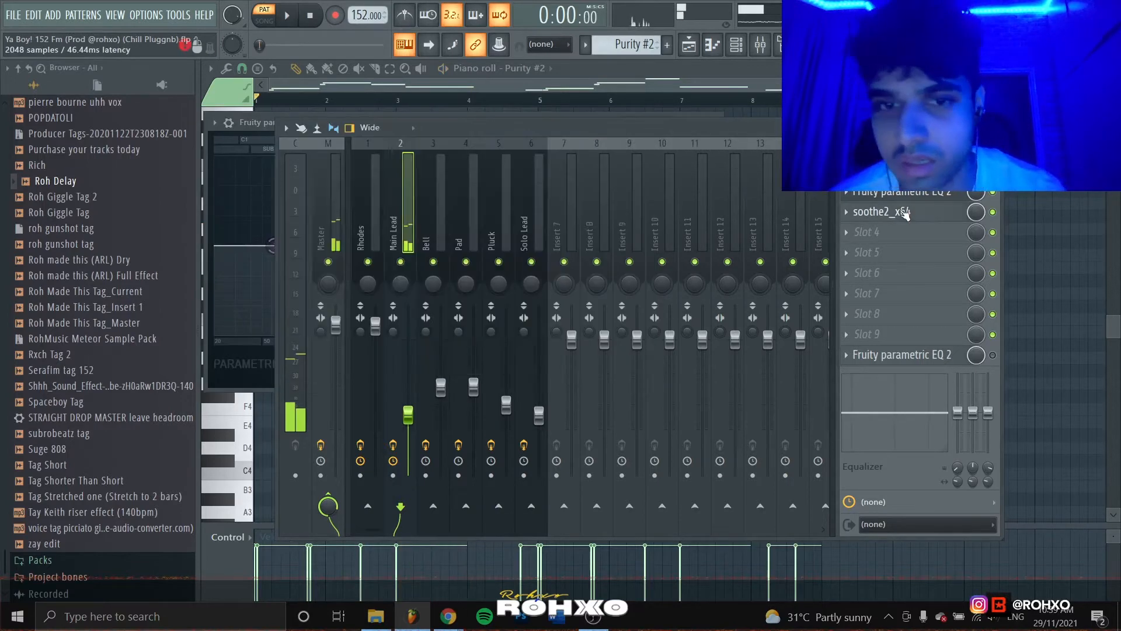
click(904, 213)
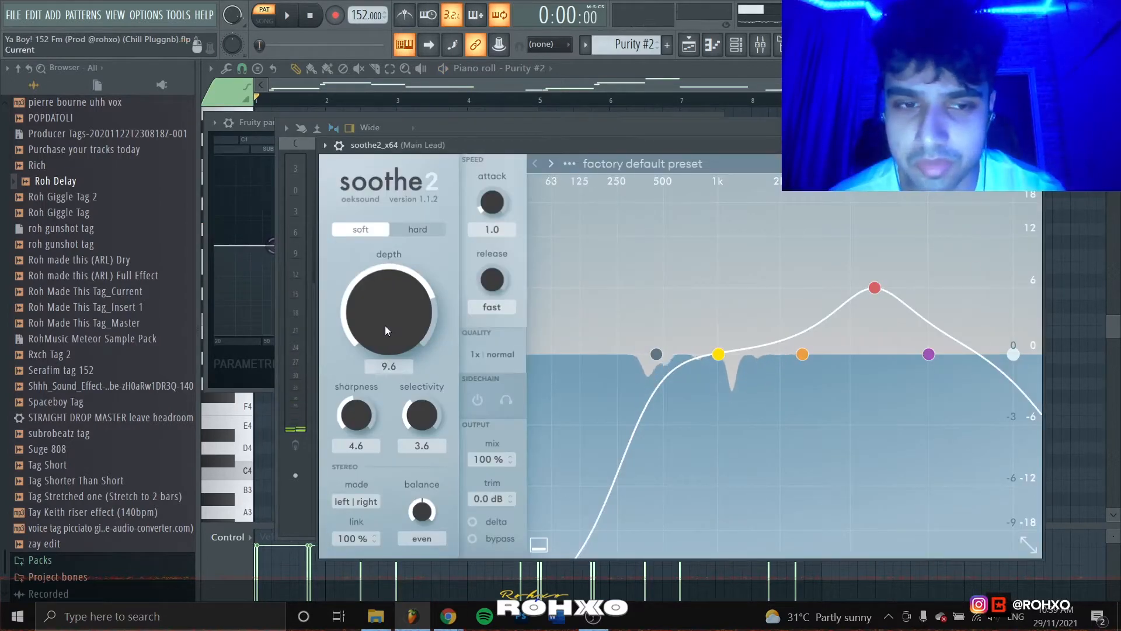
Close the Main Lead effects, then open the Purity #3 pattern's notes and its Bell instrument to inspect the preset.
right_click(1079, 208)
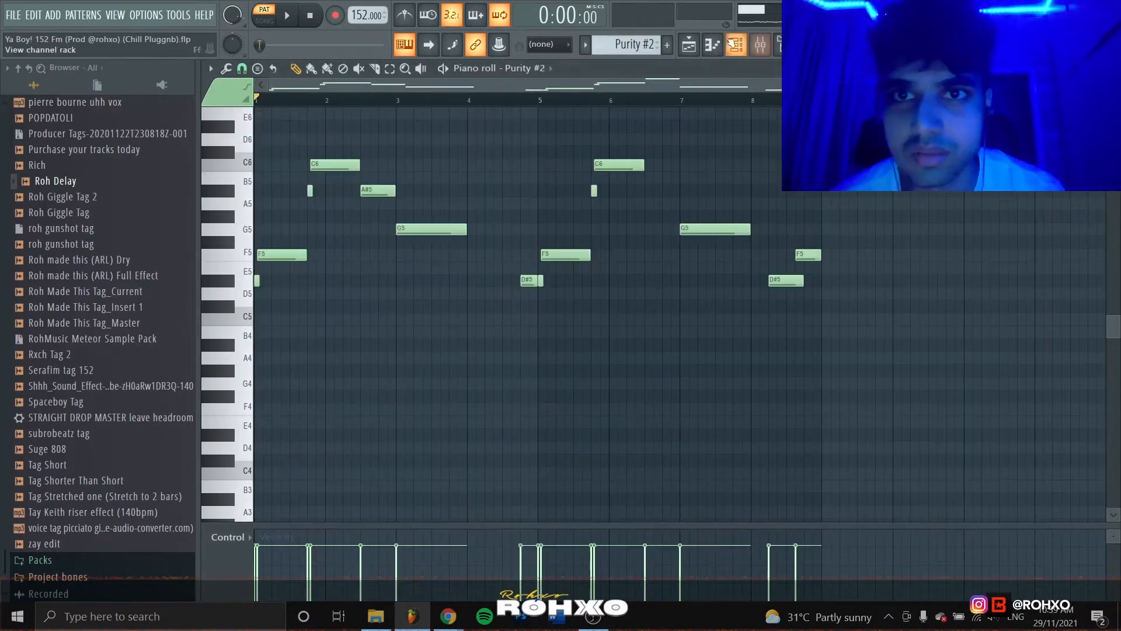
click(689, 45)
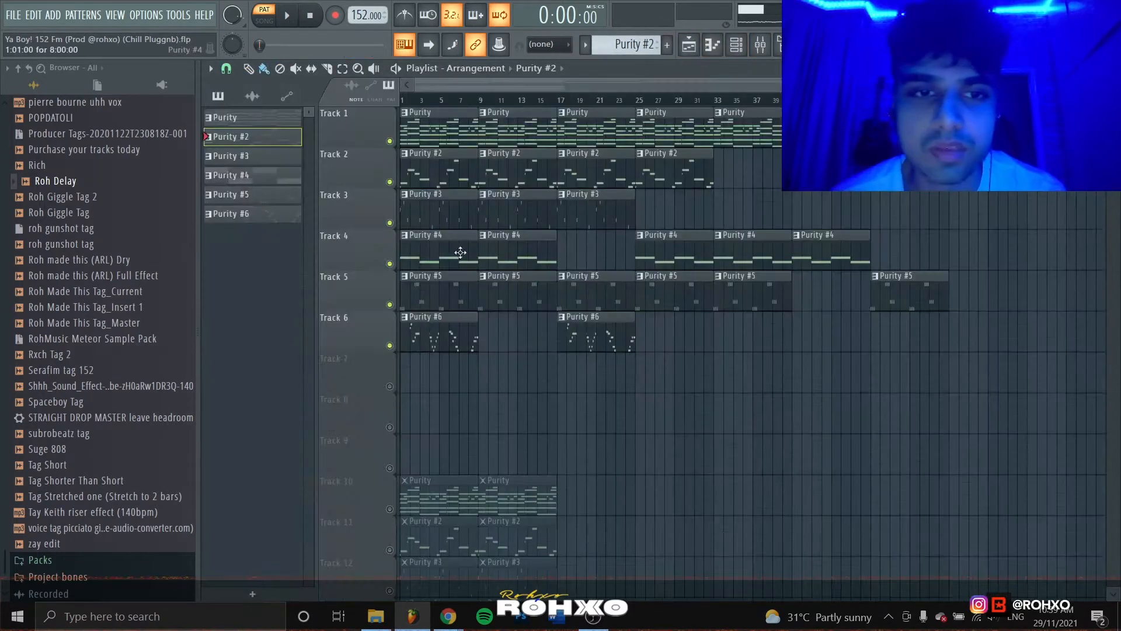
double_click(423, 208)
scroll(506, 206, up, 3)
click(735, 45)
click(326, 235)
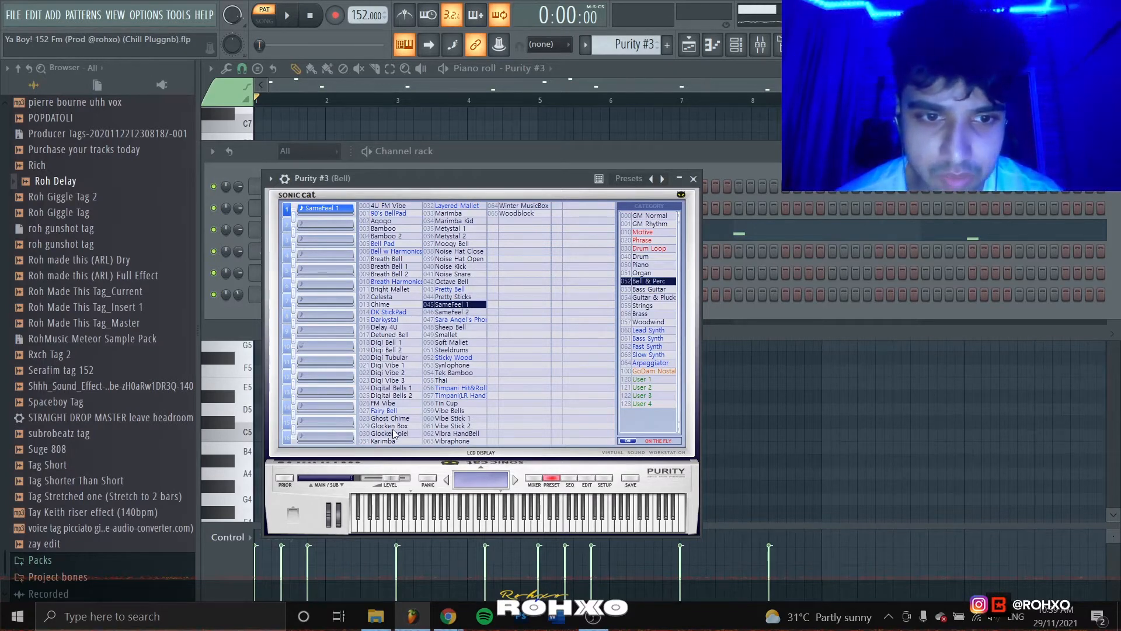
Close the Bell instrument and audition the Purity #3 pattern in the piano roll.
click(864, 468)
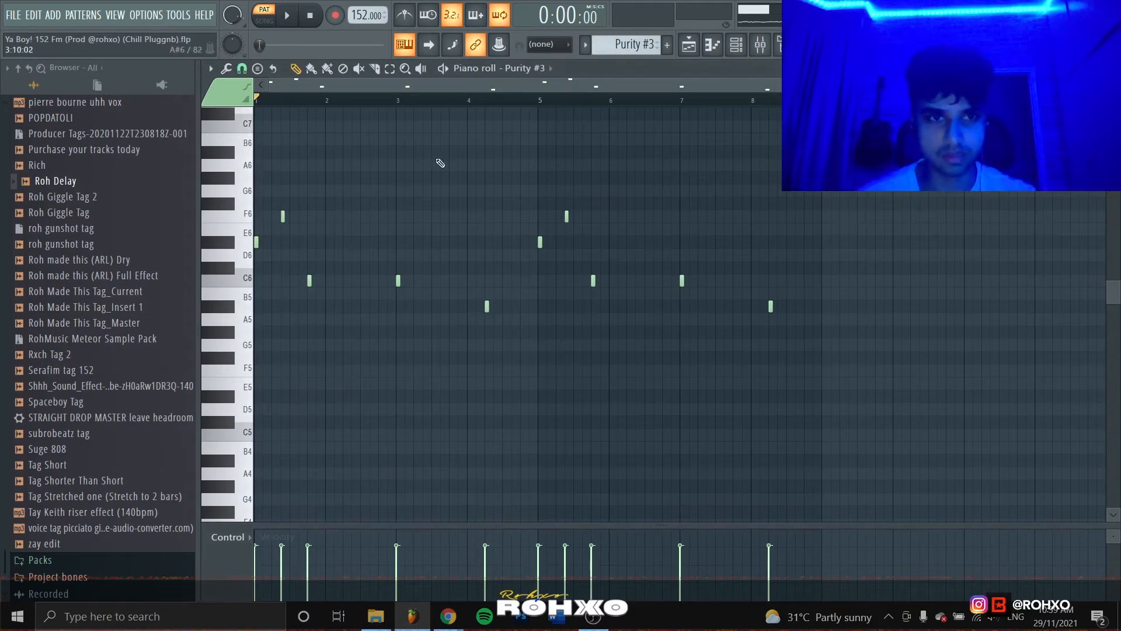
key(space)
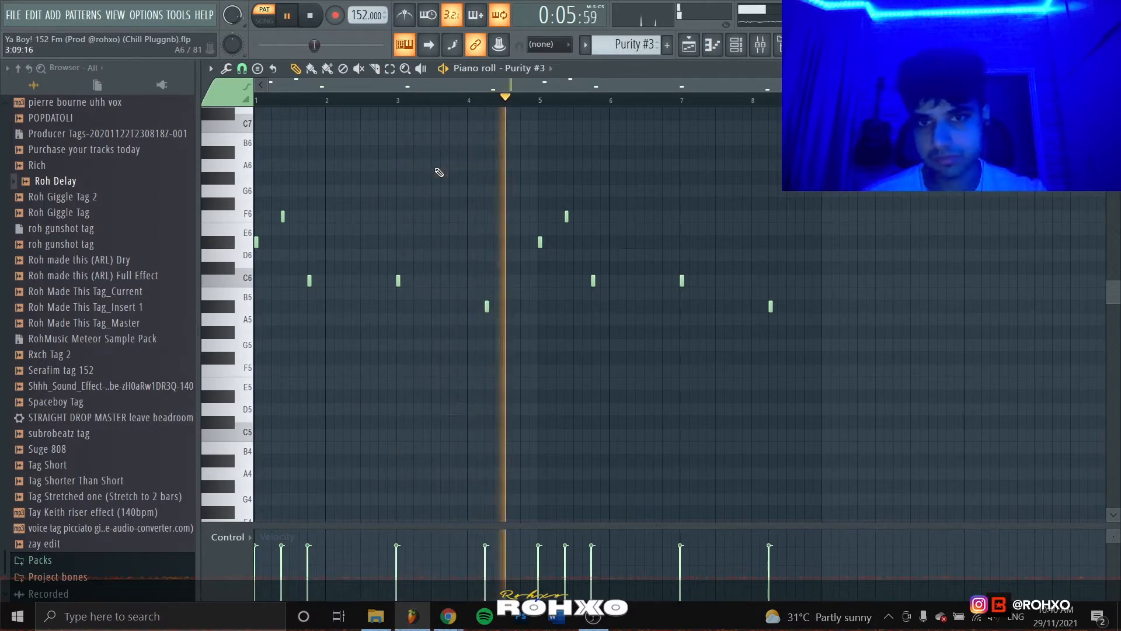
key(space)
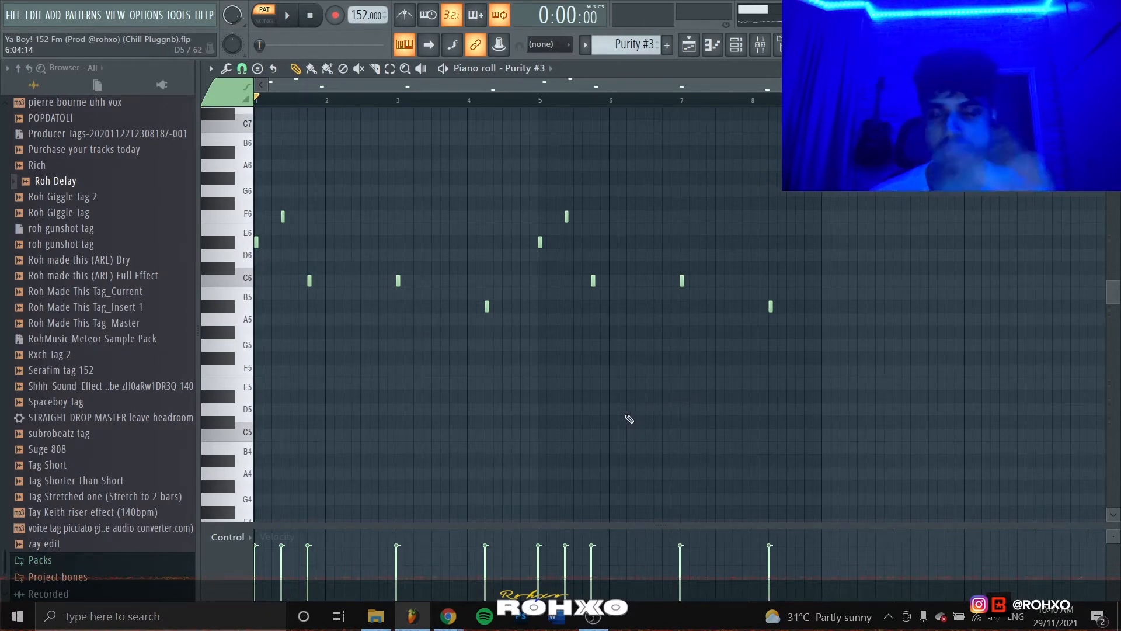
Inspect the Fruity parametric EQ 2 curve on the Bell mixer track.
click(760, 45)
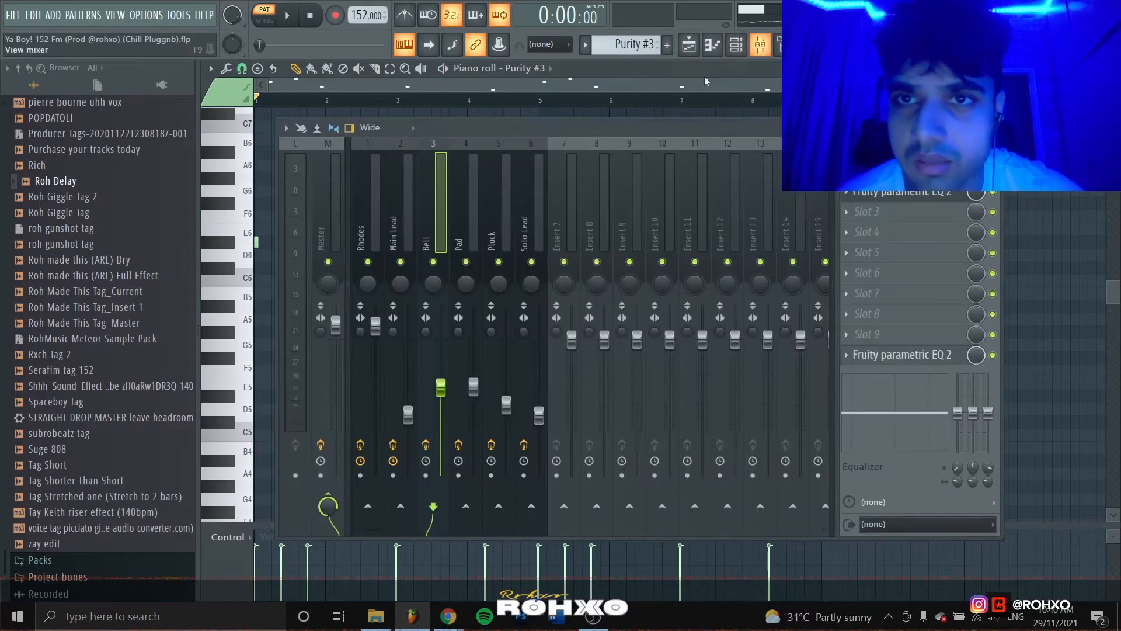
click(893, 192)
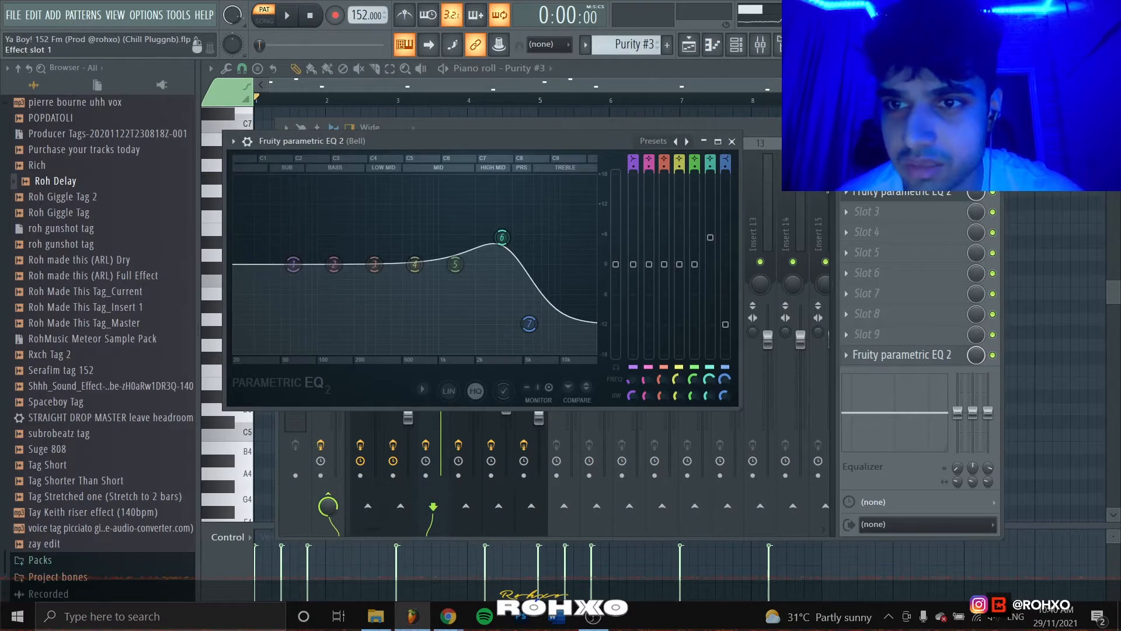
right_click(1063, 262)
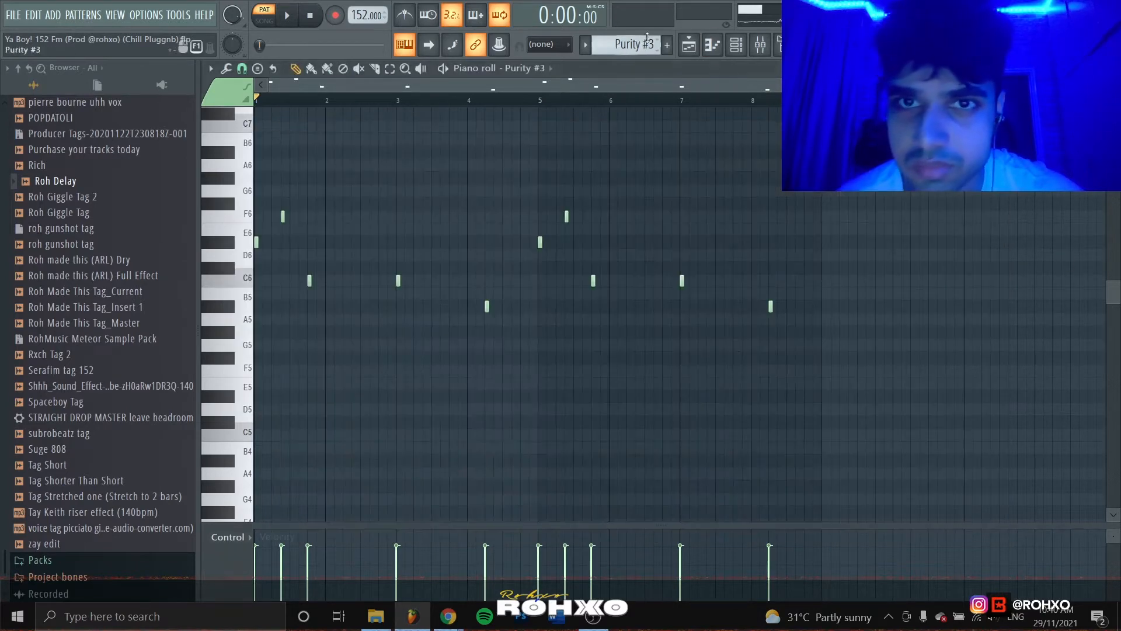
Switch to the Purity #4 pattern, show its notes in the piano roll and open the Pad instrument to inspect its preset.
scroll(645, 43, down, 1)
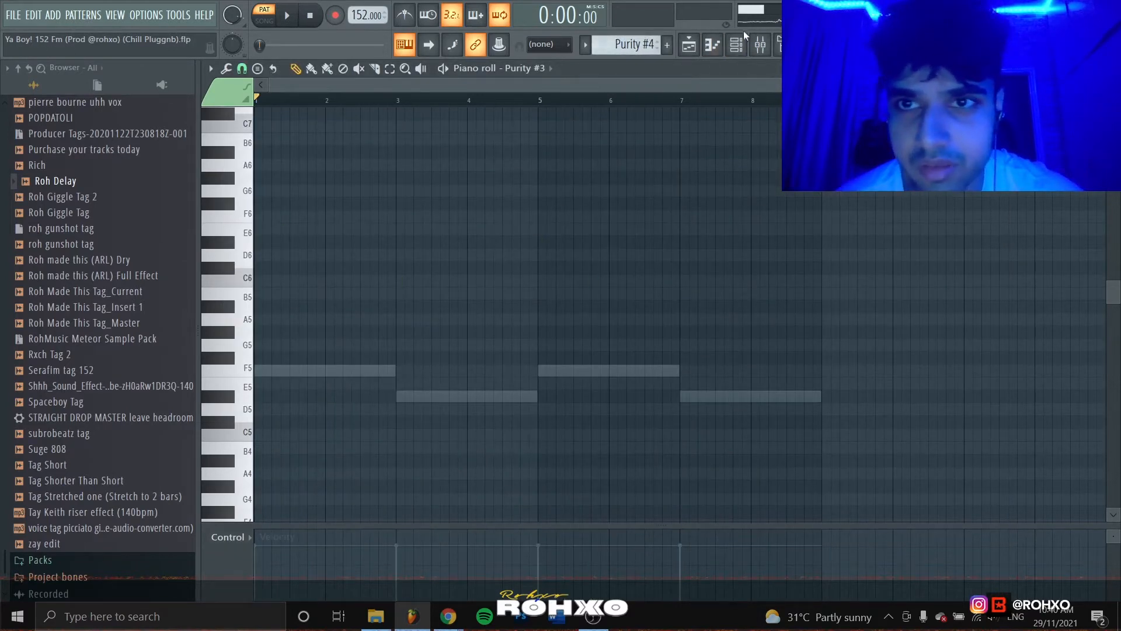
key(F6)
right_click(341, 244)
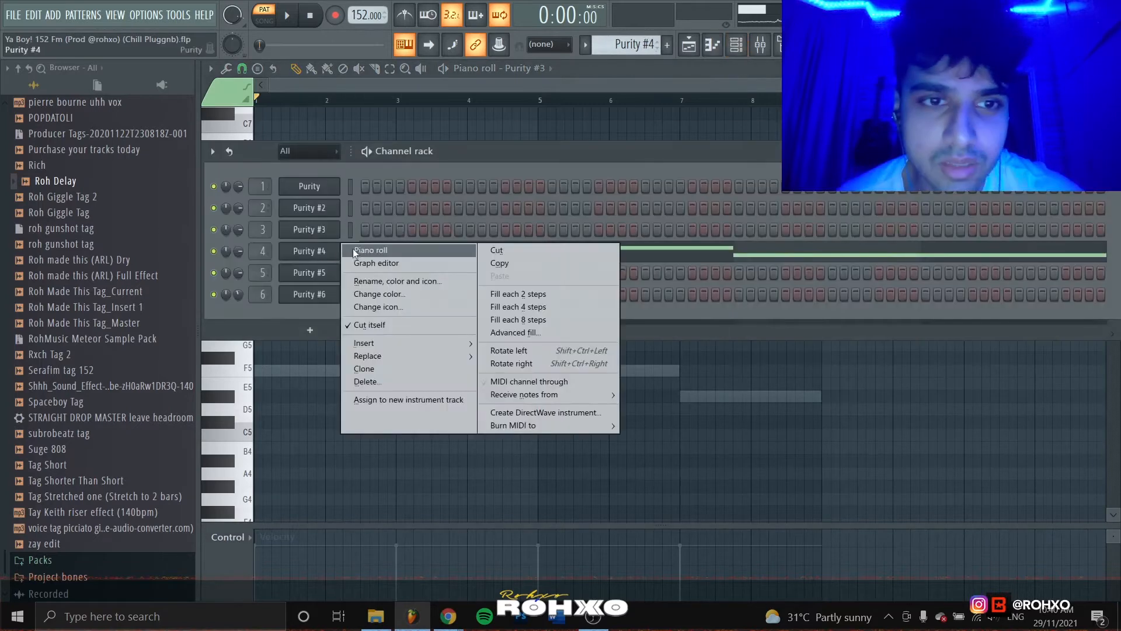
click(355, 247)
key(F6)
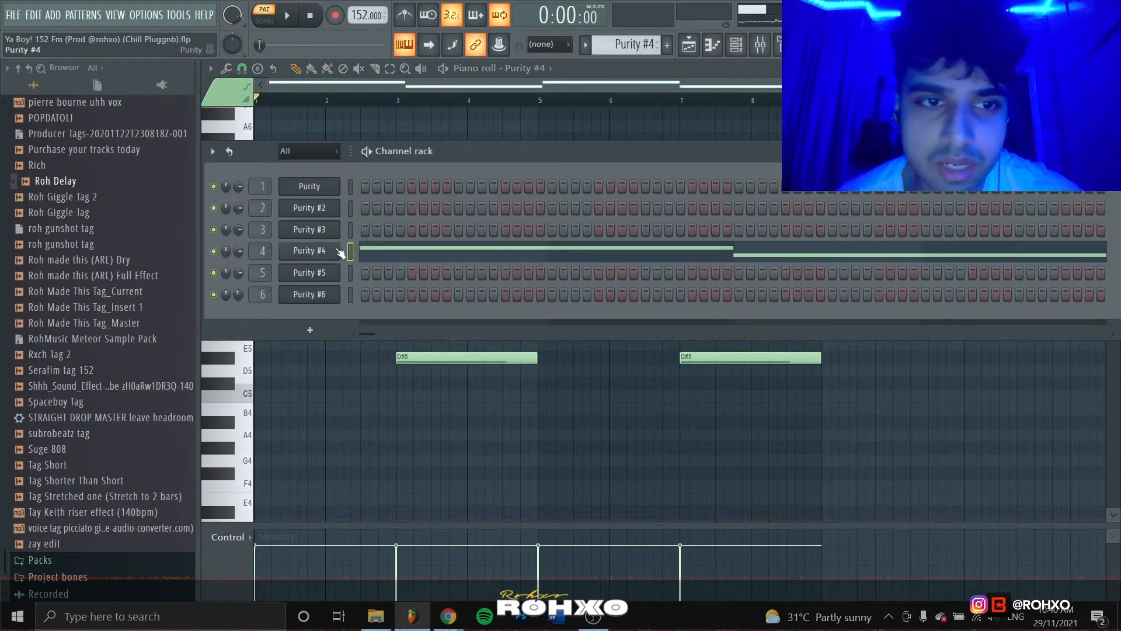
click(338, 251)
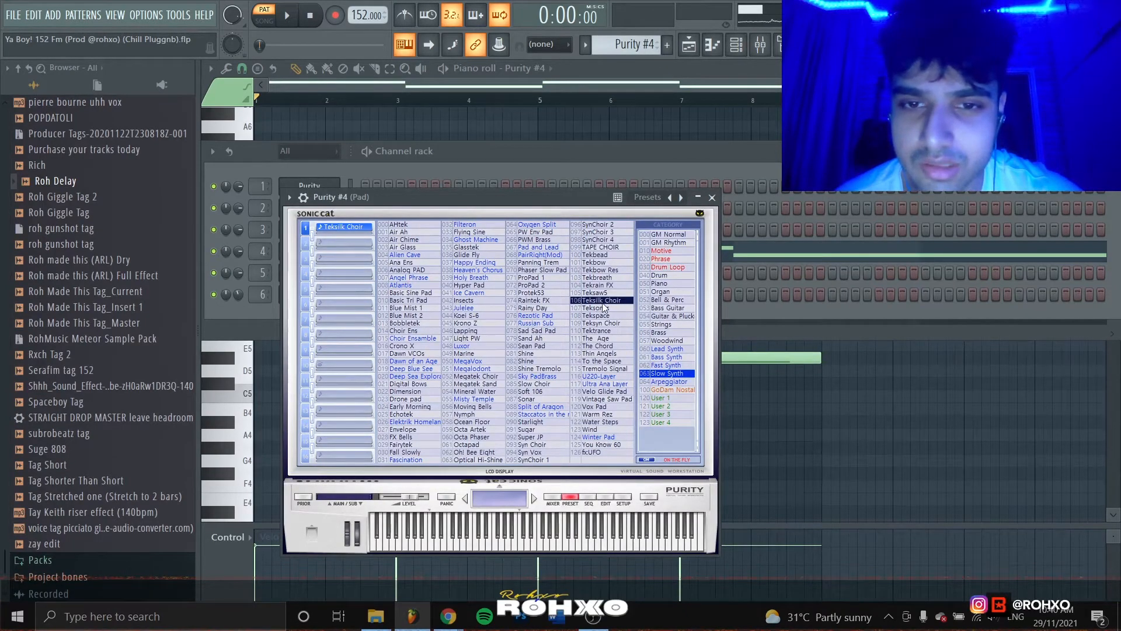
Close the Pad instrument and audition the long sustained notes of the Purity #4 pattern.
click(1078, 461)
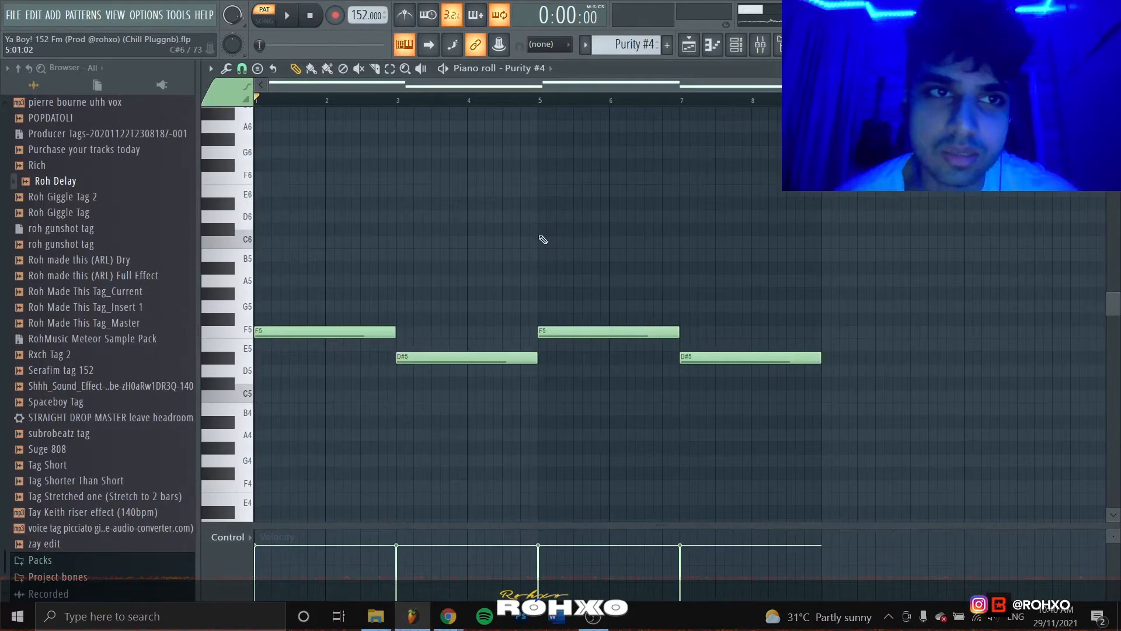
key(space)
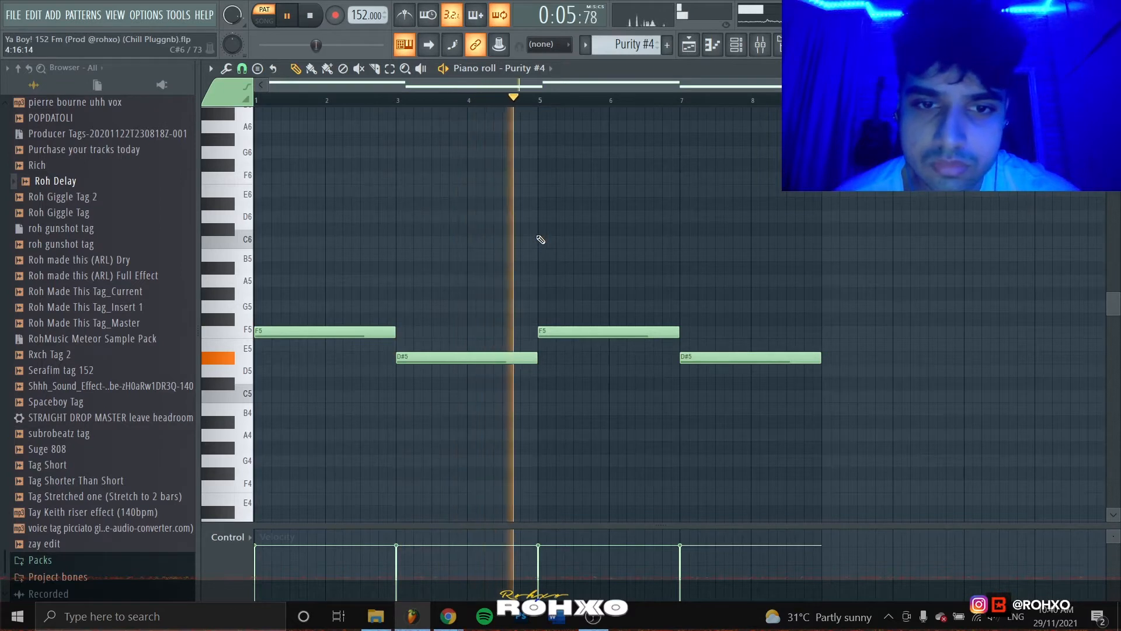
key(space)
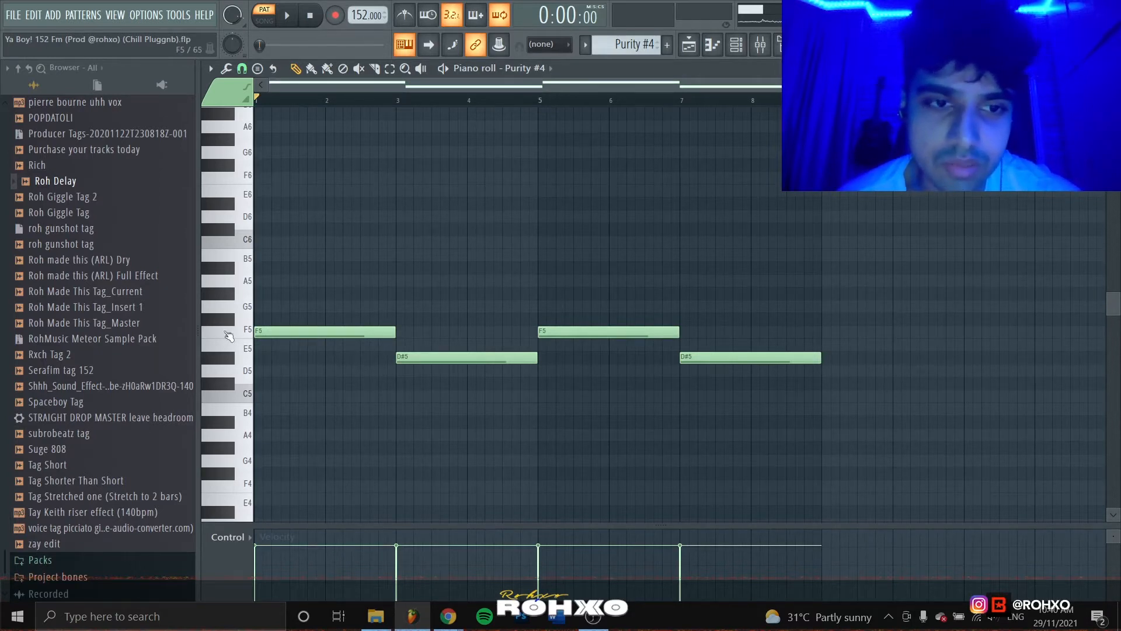
Inspect the Fruity parametric EQ 2 curve on the Pad mixer track.
click(760, 49)
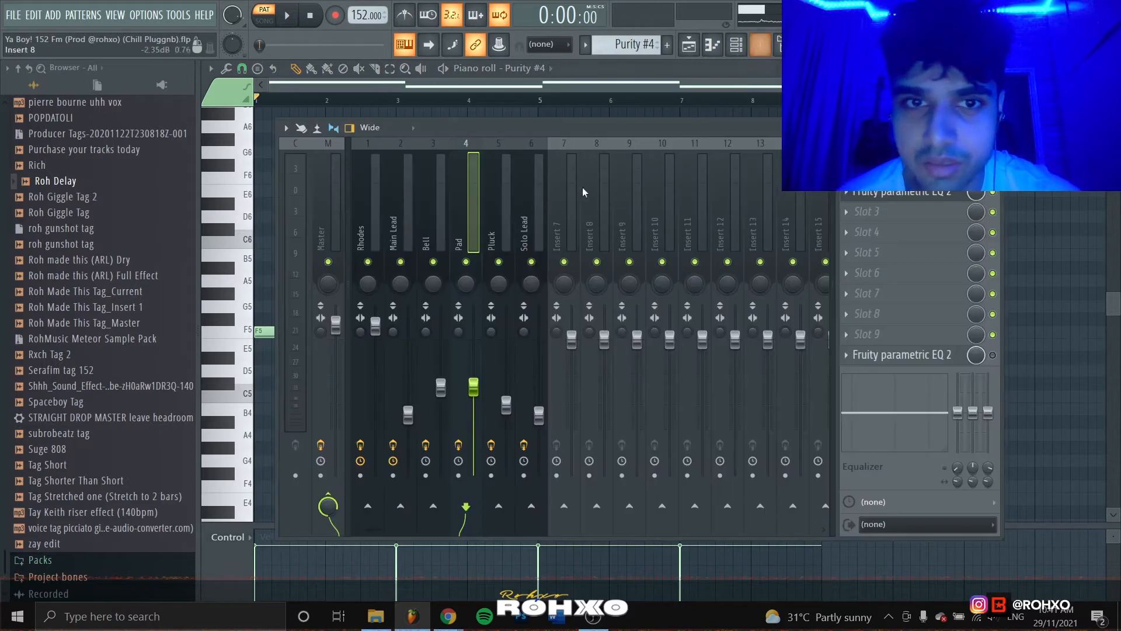
click(907, 194)
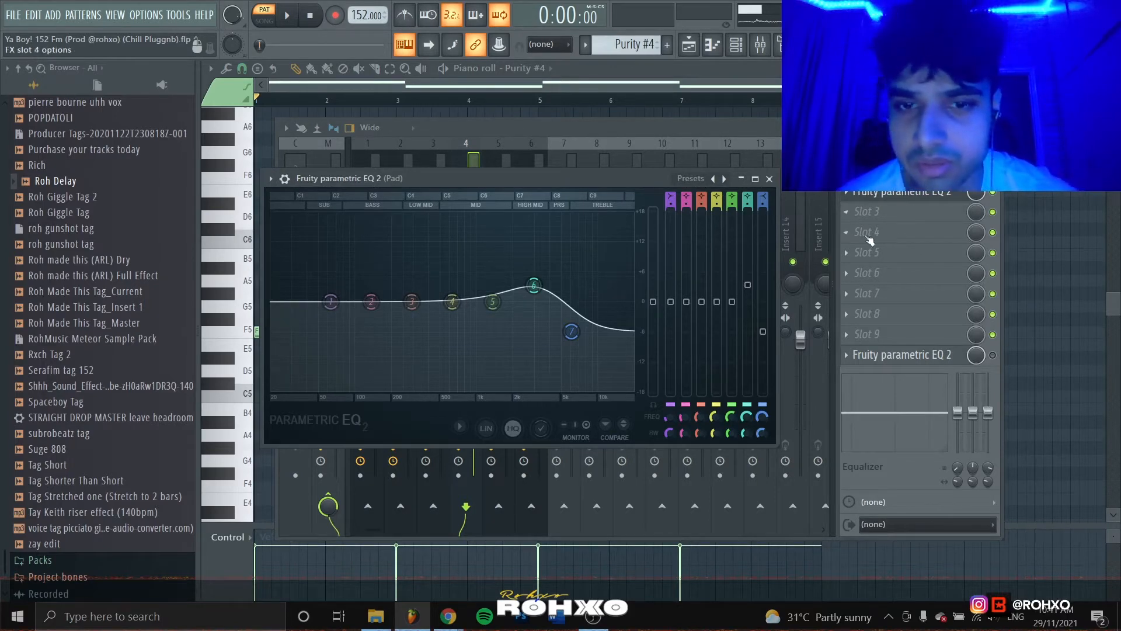
click(1091, 210)
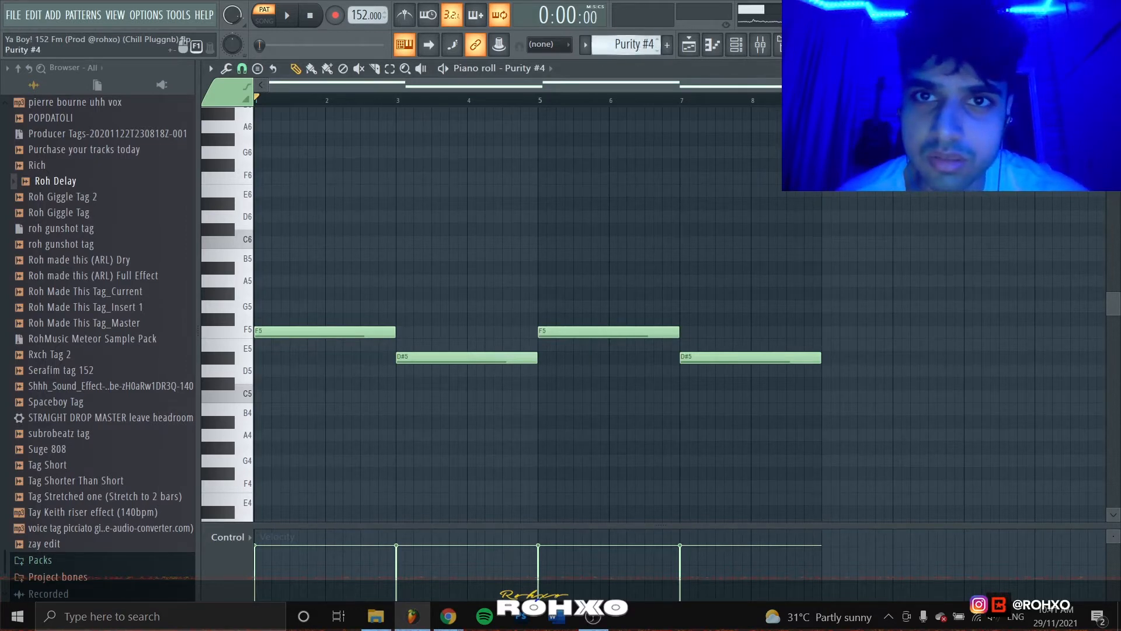
Switch to the Purity #5 pattern, show its notes in the piano roll and open the Pluck instrument to inspect its preset.
scroll(634, 47, down, 1)
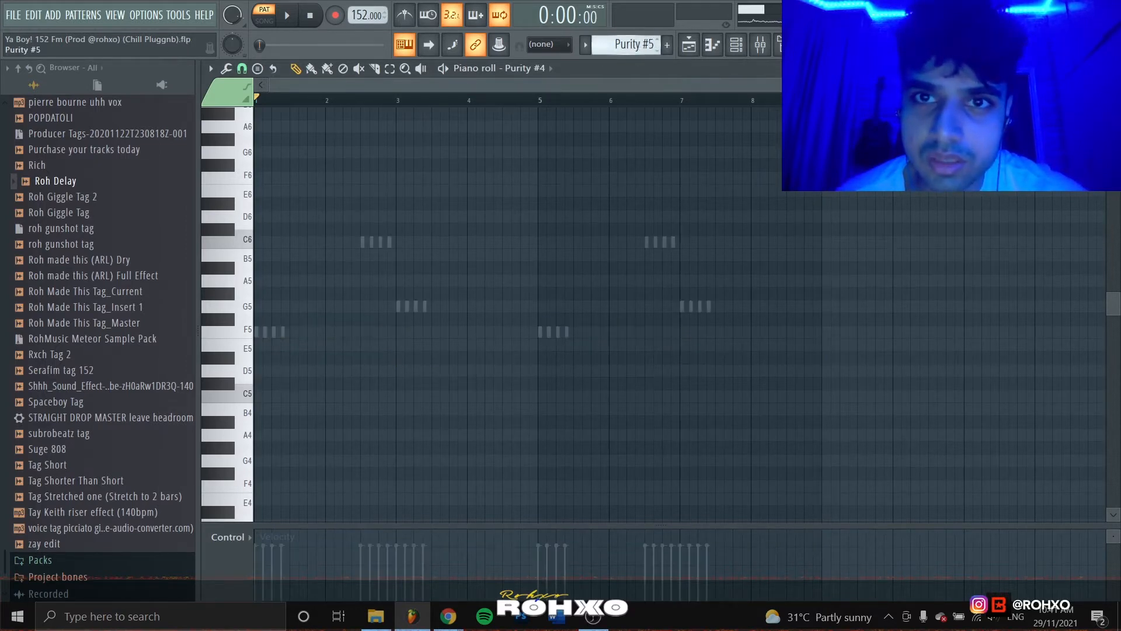
click(734, 54)
click(354, 272)
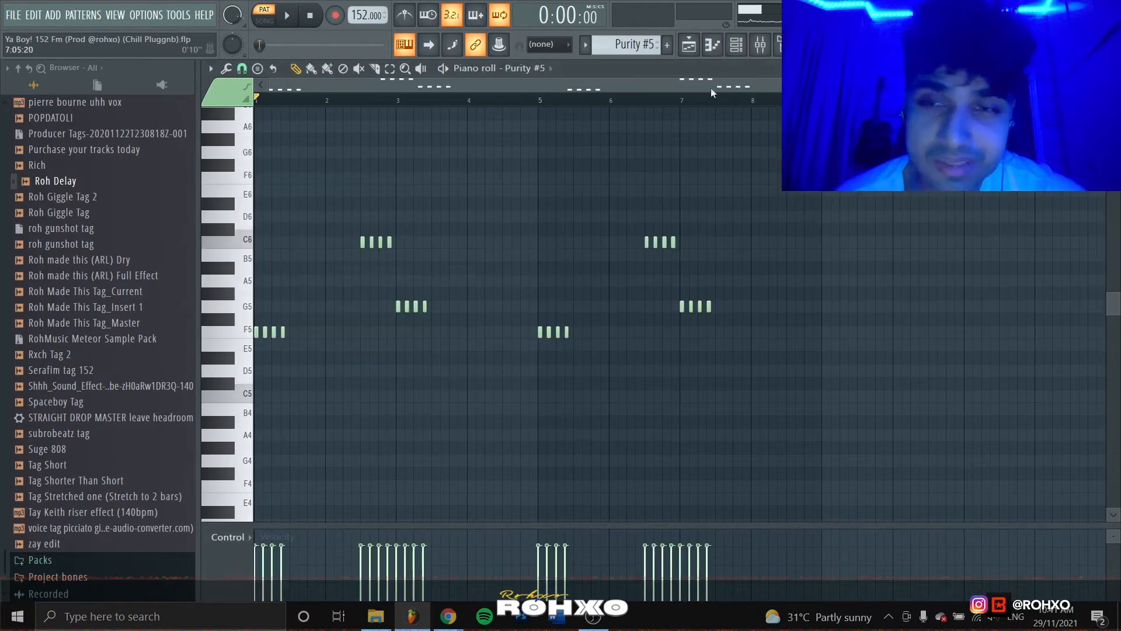
click(736, 45)
click(336, 278)
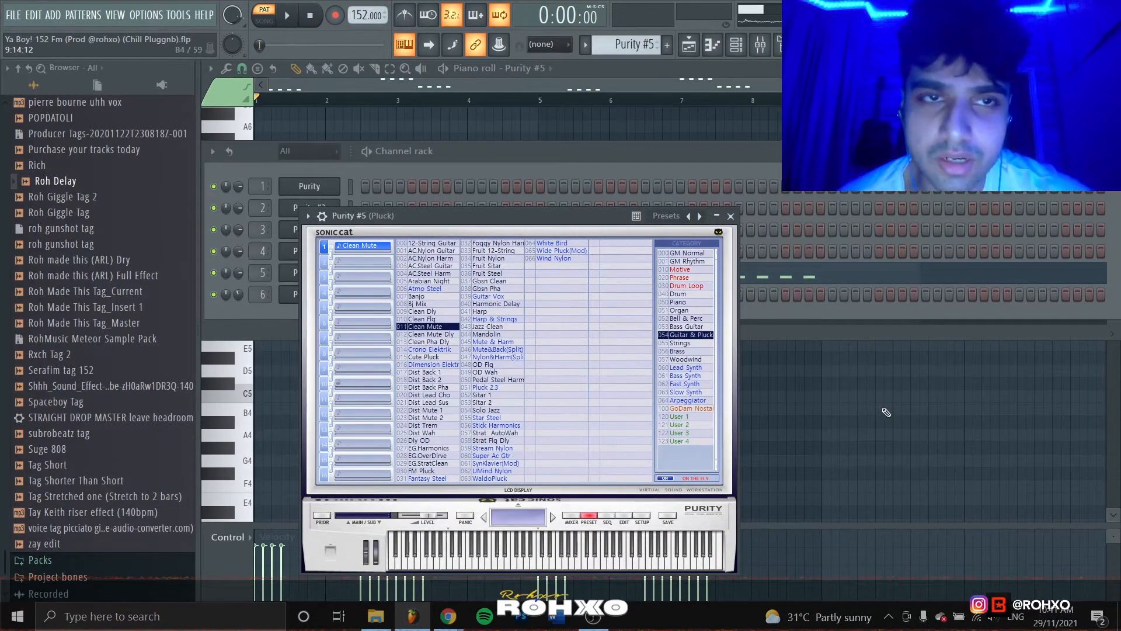
Close the Pluck instrument and audition the repeated short notes of the Purity #5 pattern.
click(885, 410)
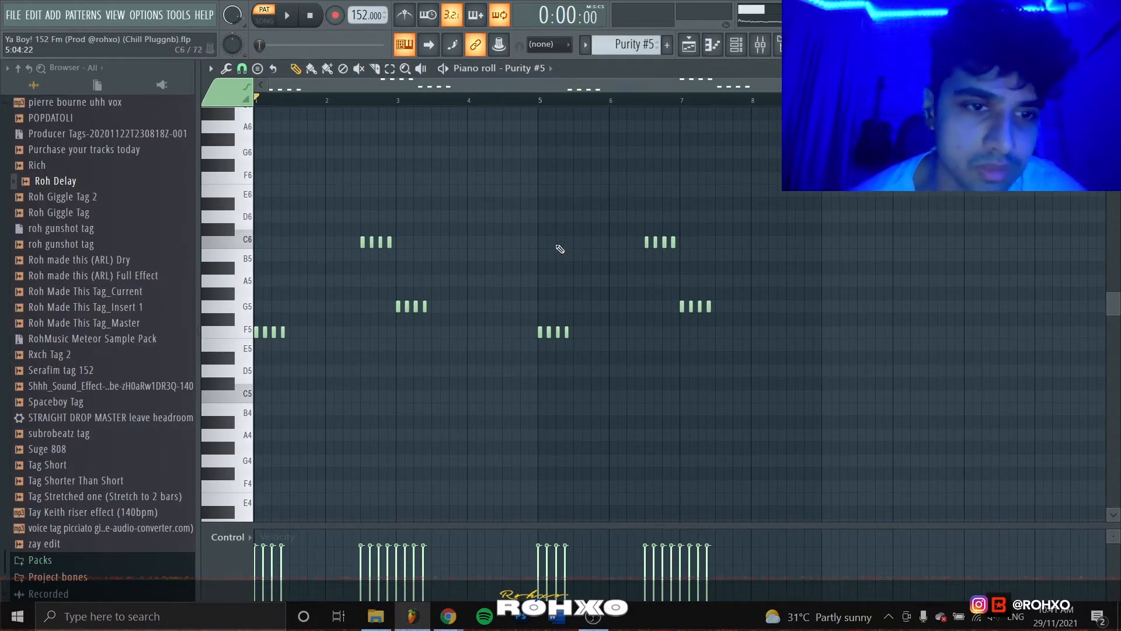
key(space)
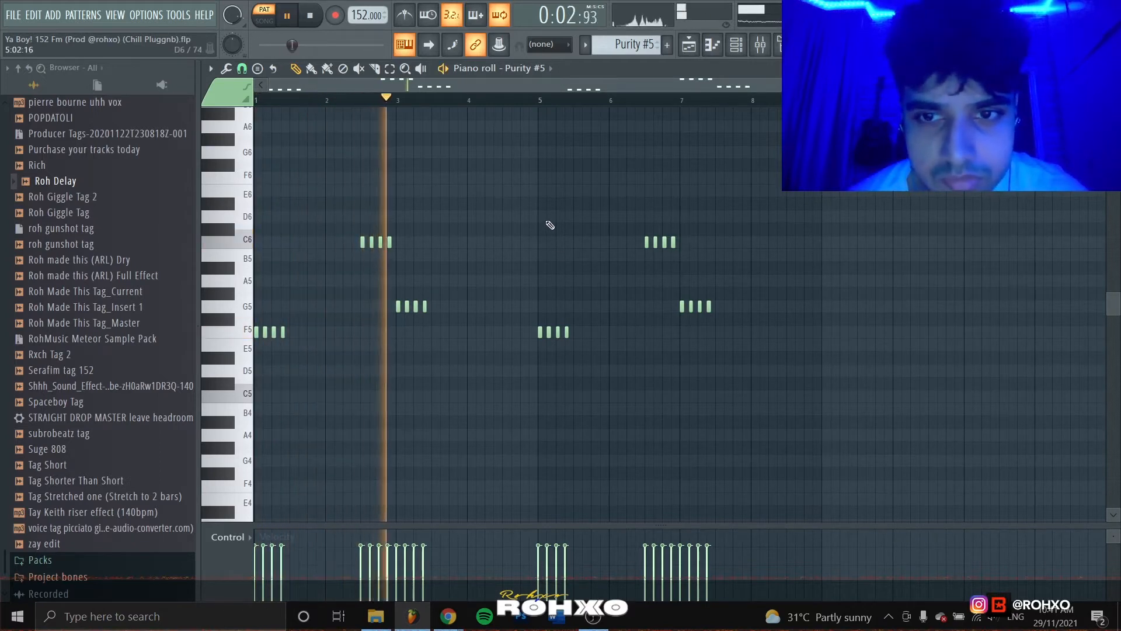
key(space)
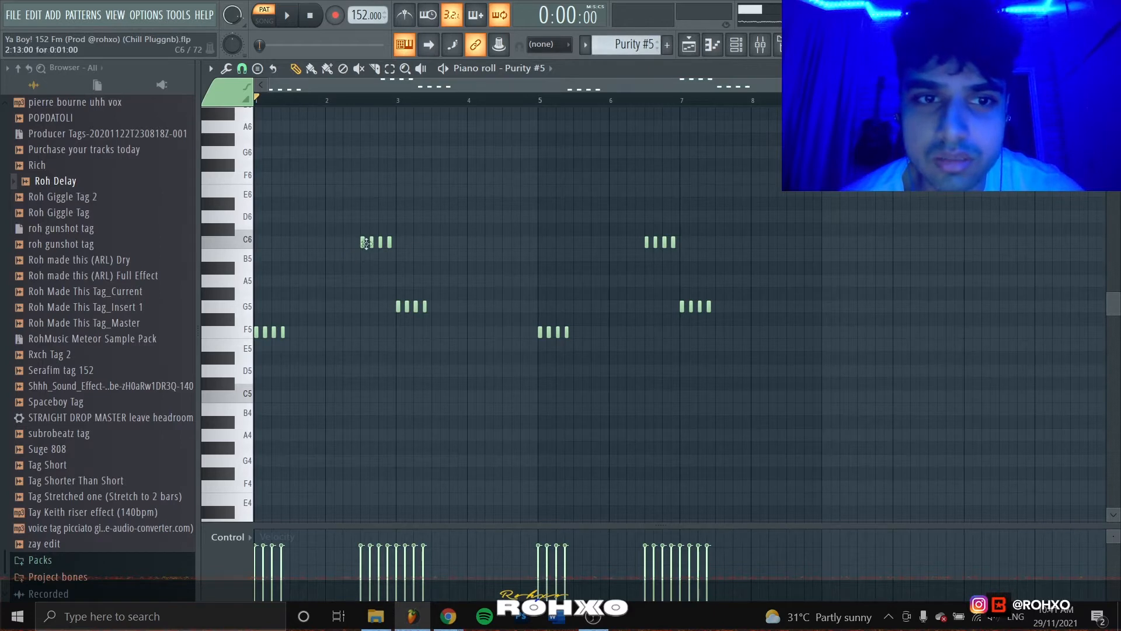
Inspect the Fruity delay 2 settings and the Fruity parametric EQ 2 curve on the Pluck mixer track.
key(F9)
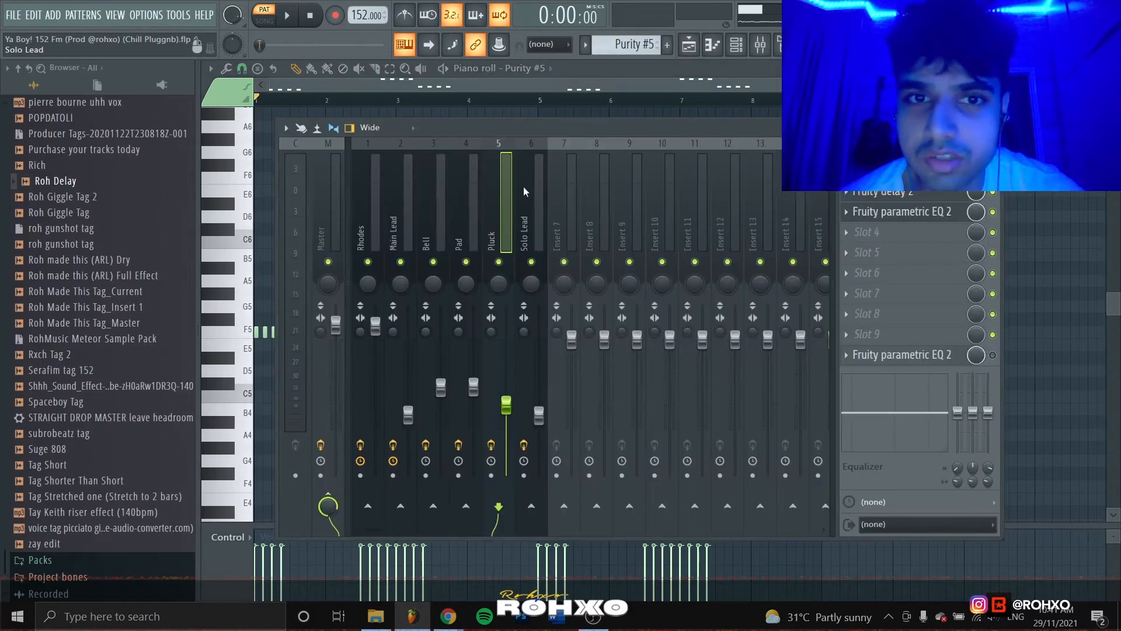
click(924, 193)
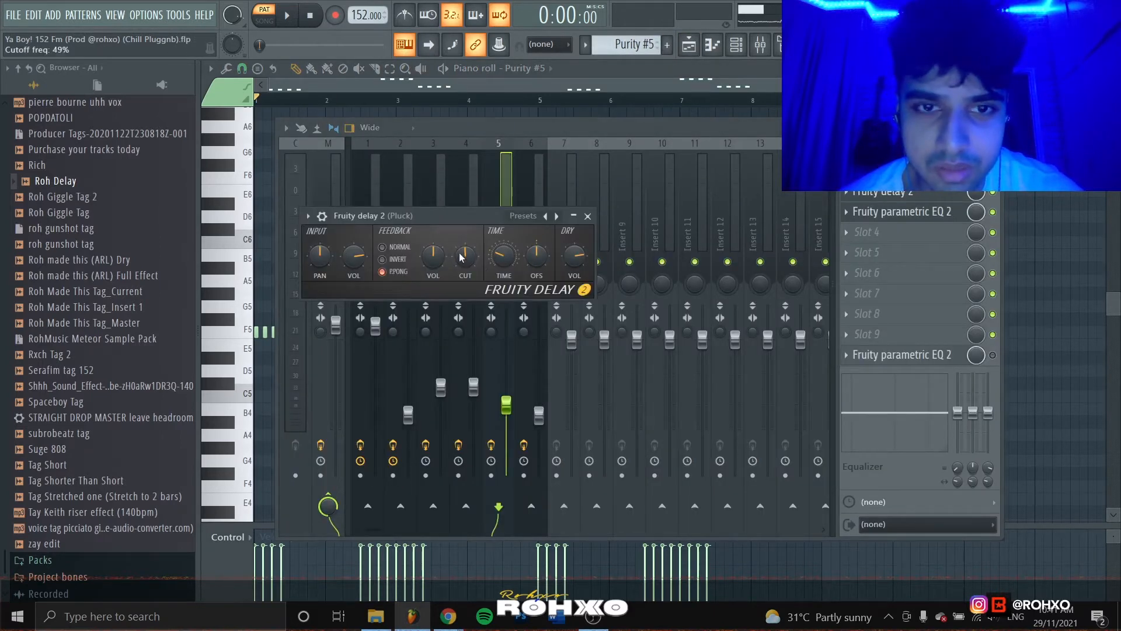
click(924, 211)
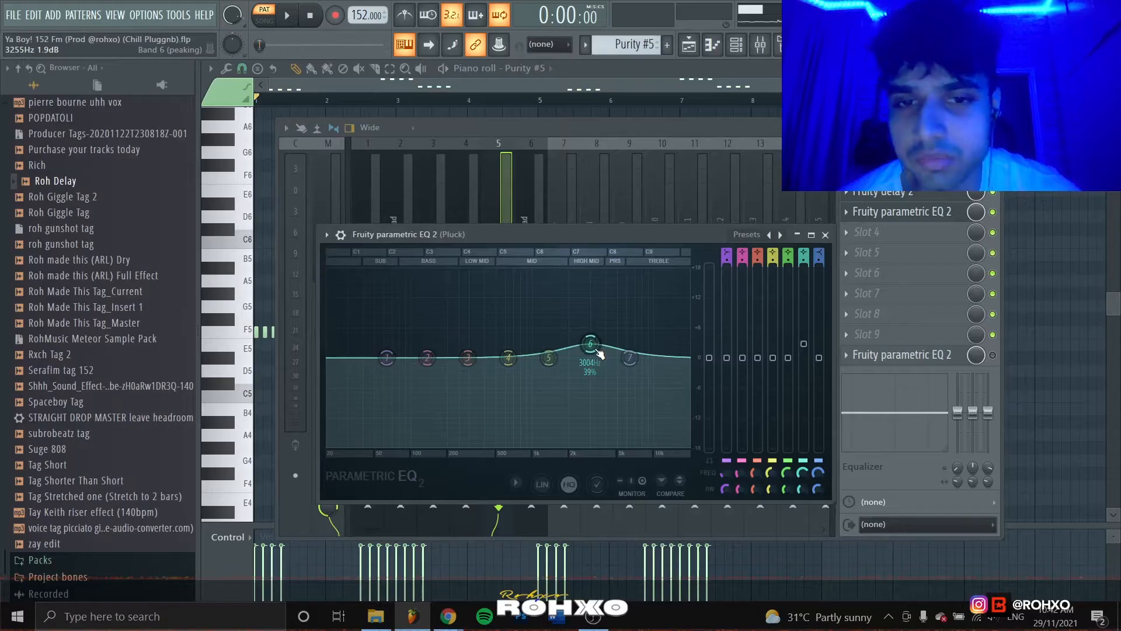
right_click(1079, 336)
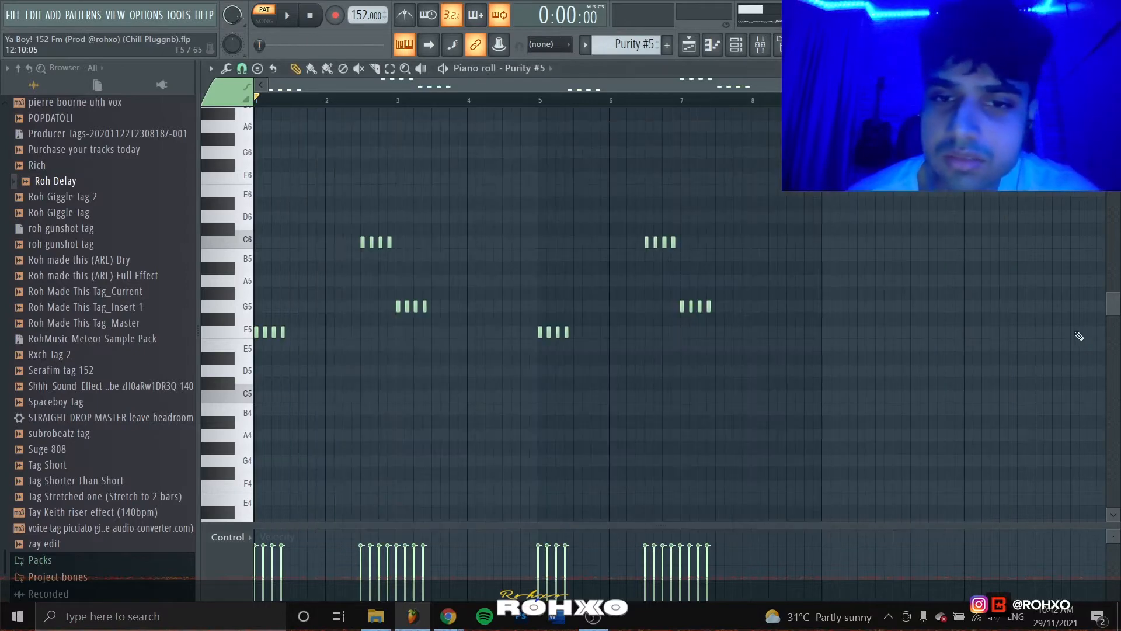
Switch to the Purity #6 pattern, show its notes in the piano roll and open the Solo Lead instrument to inspect its preset.
click(658, 42)
click(736, 45)
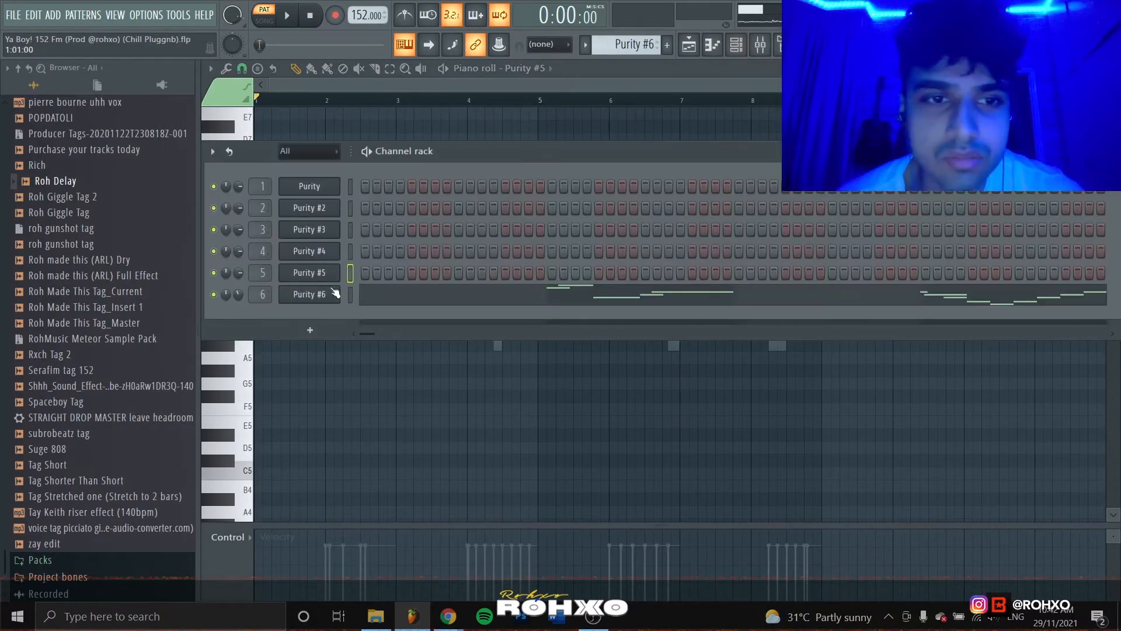
right_click(334, 293)
click(356, 289)
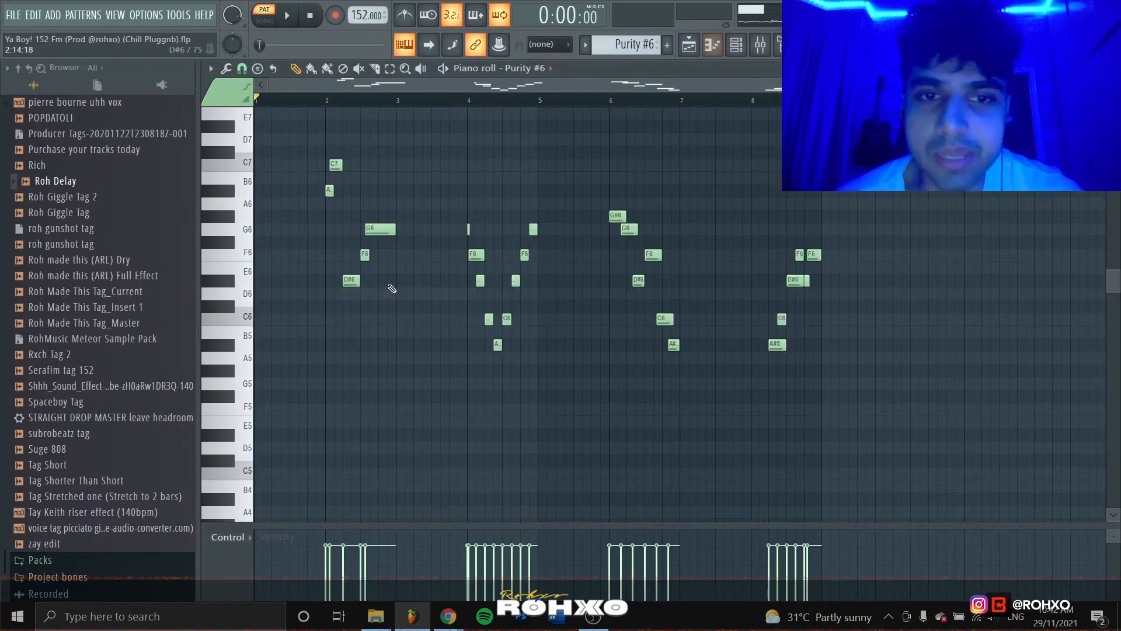
click(737, 47)
click(309, 294)
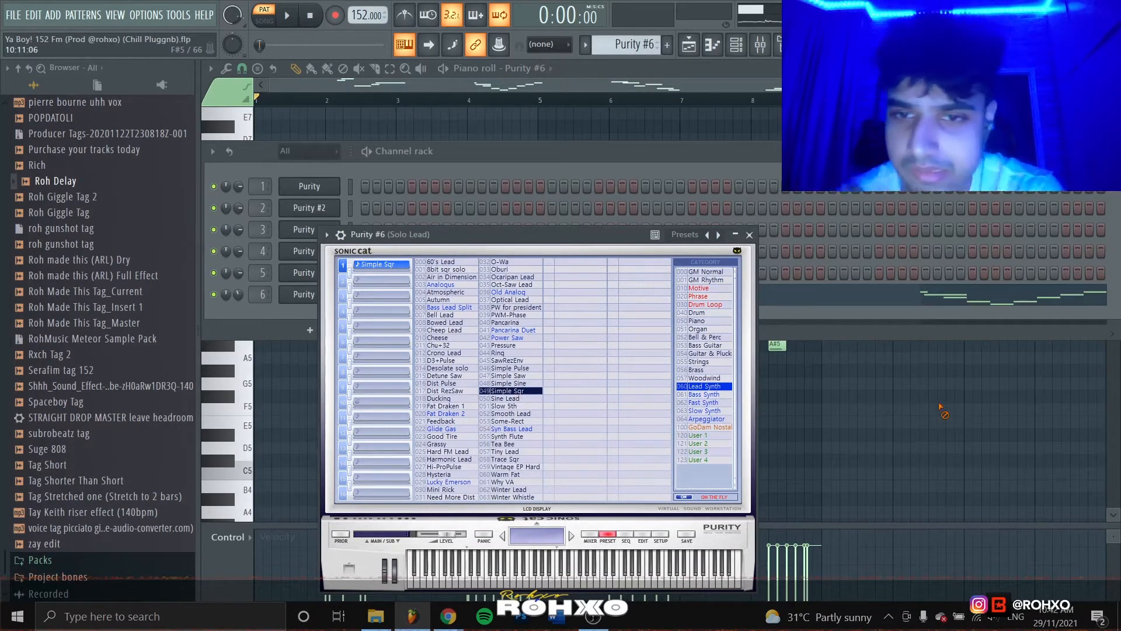
Check the mixer for the Solo Lead layer and audition the Purity #6 melody in the piano roll.
key(F7)
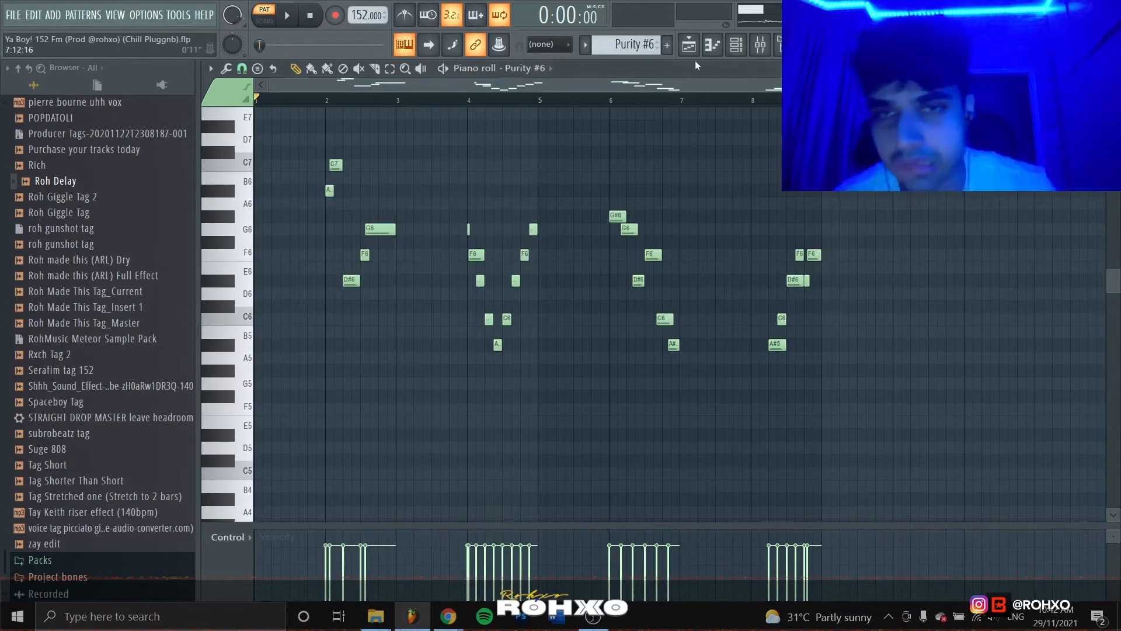
click(759, 45)
click(373, 86)
key(space)
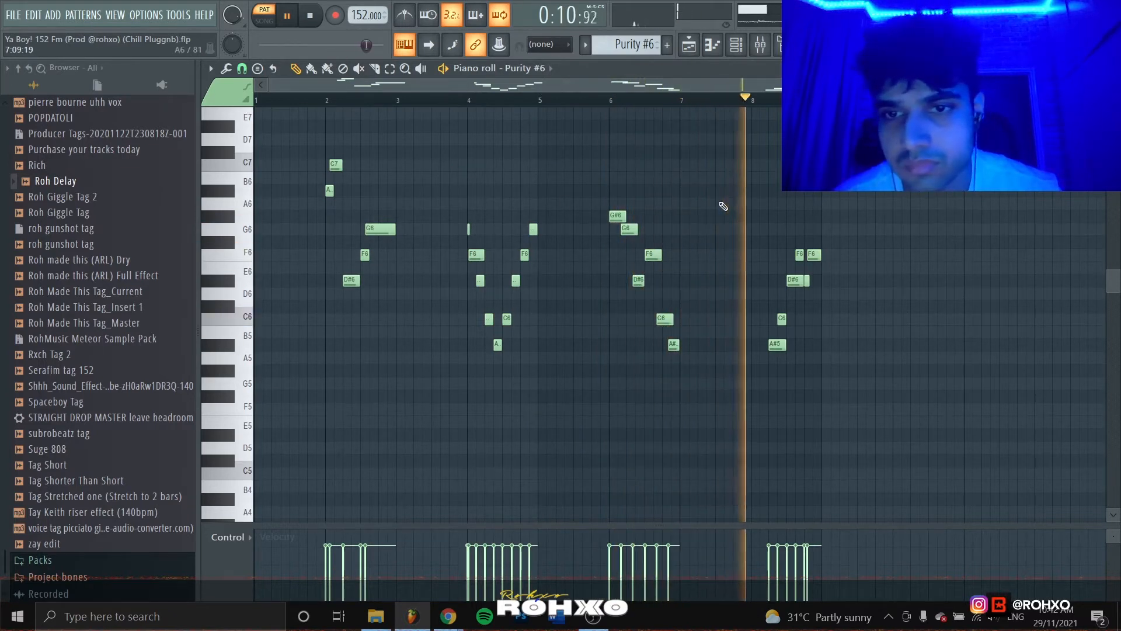
key(space)
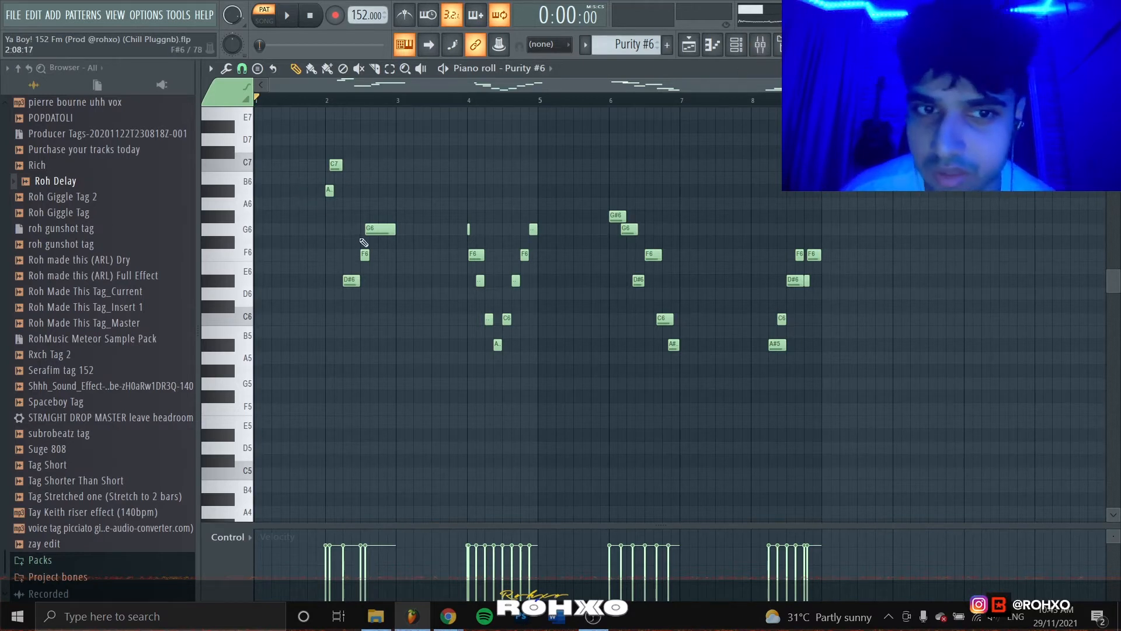
Inspect the Fruity delay 2 and Fruity parametric EQ 2 effects on the Solo Lead mixer track while playing the Purity #6 melody.
click(757, 53)
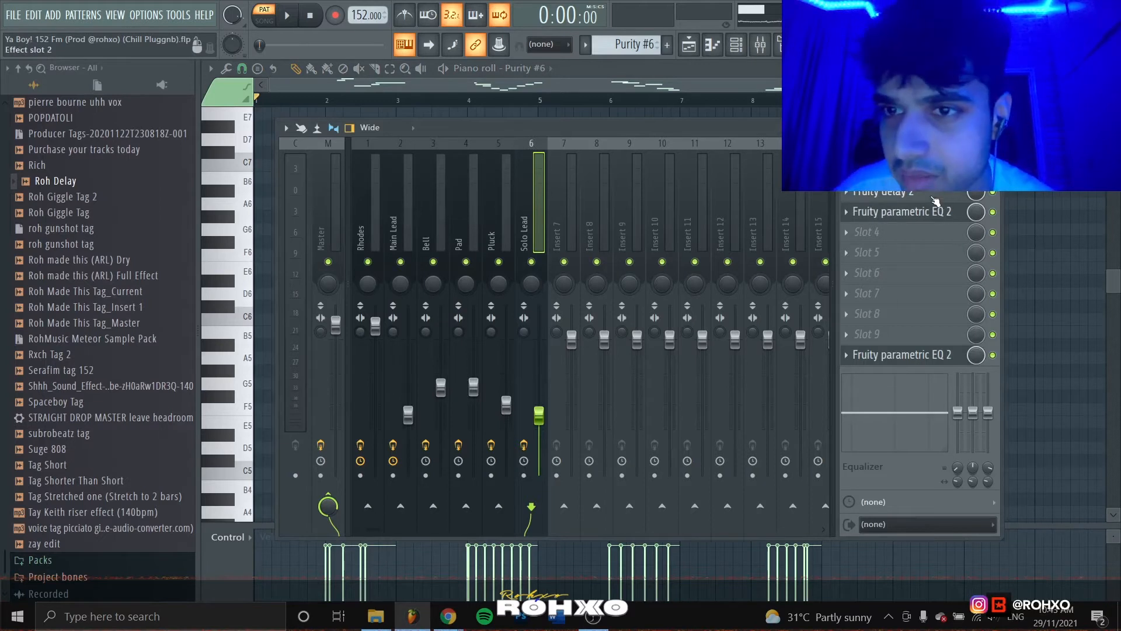
click(936, 199)
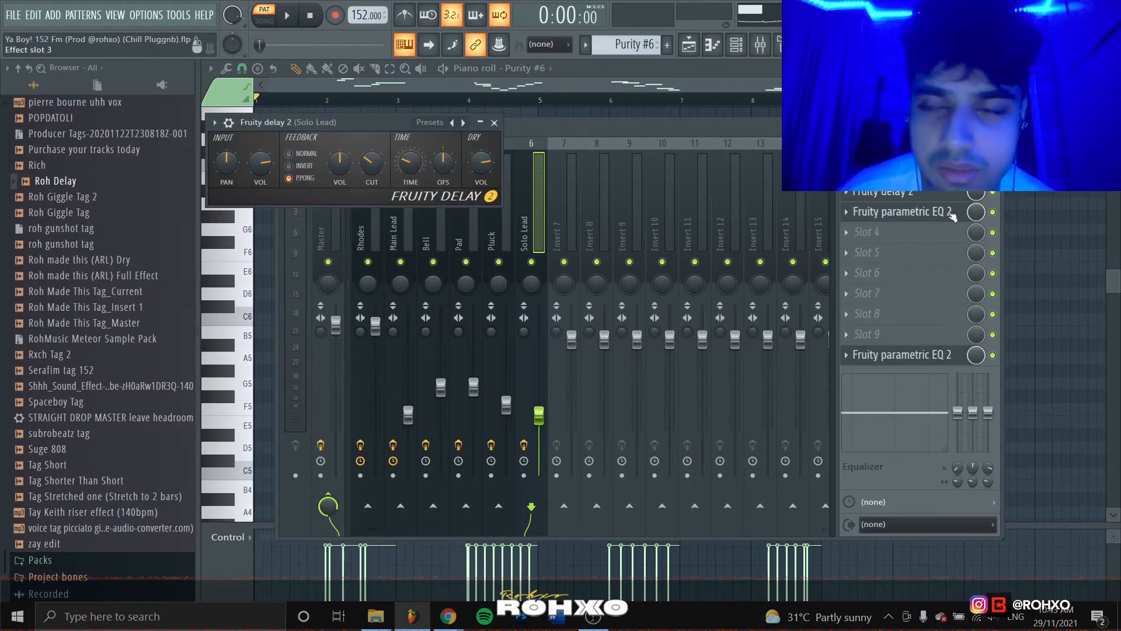
click(914, 214)
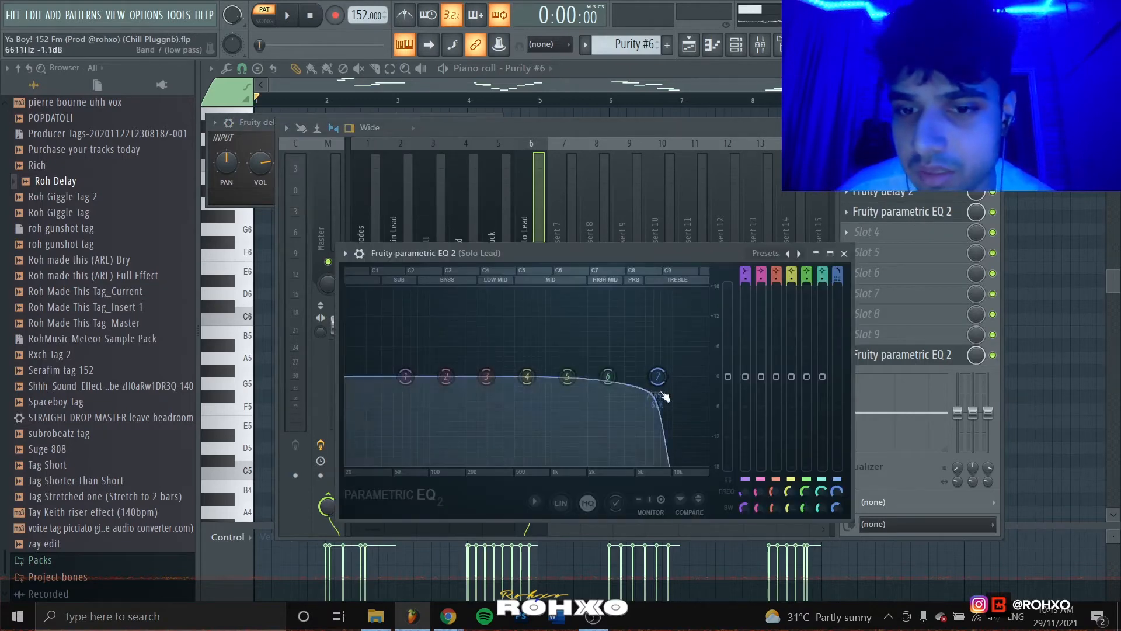
key(space)
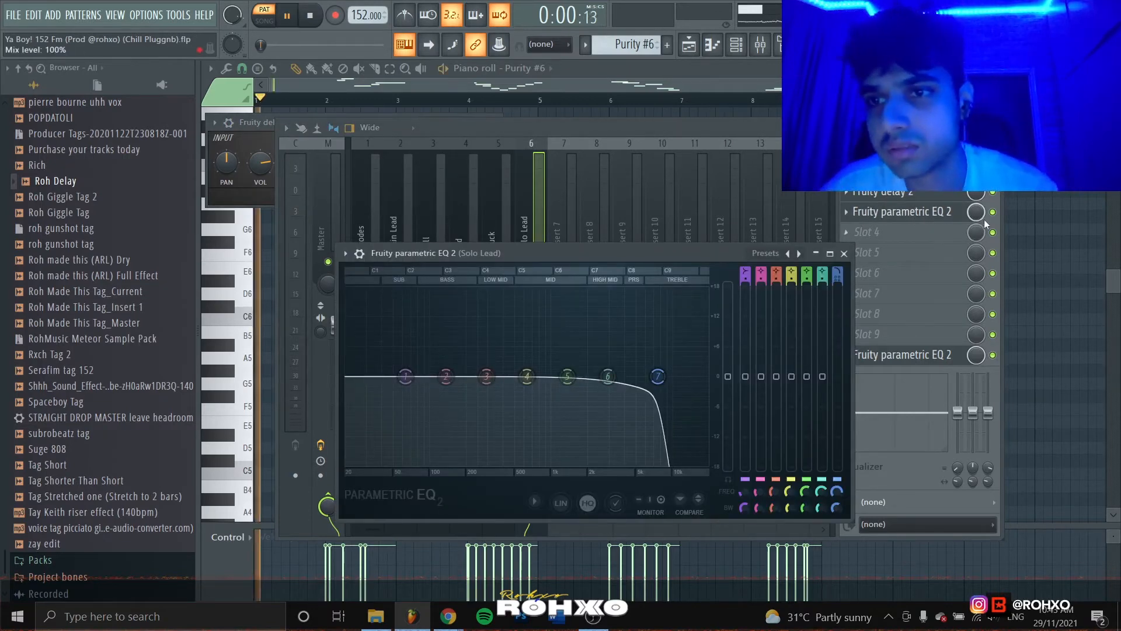
click(993, 213)
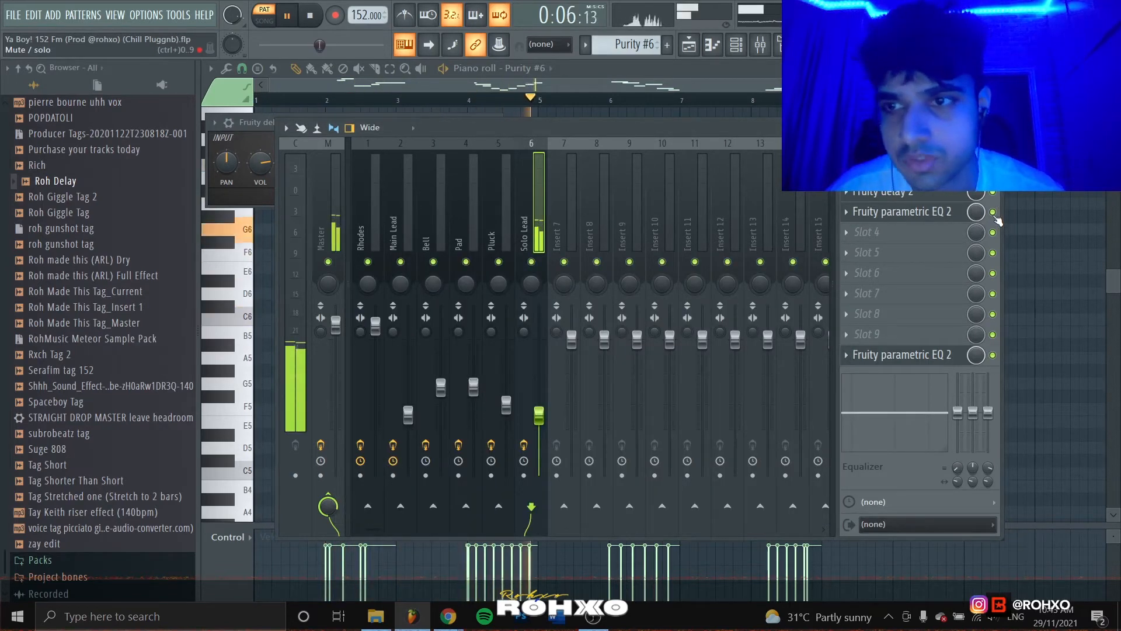
key(F9)
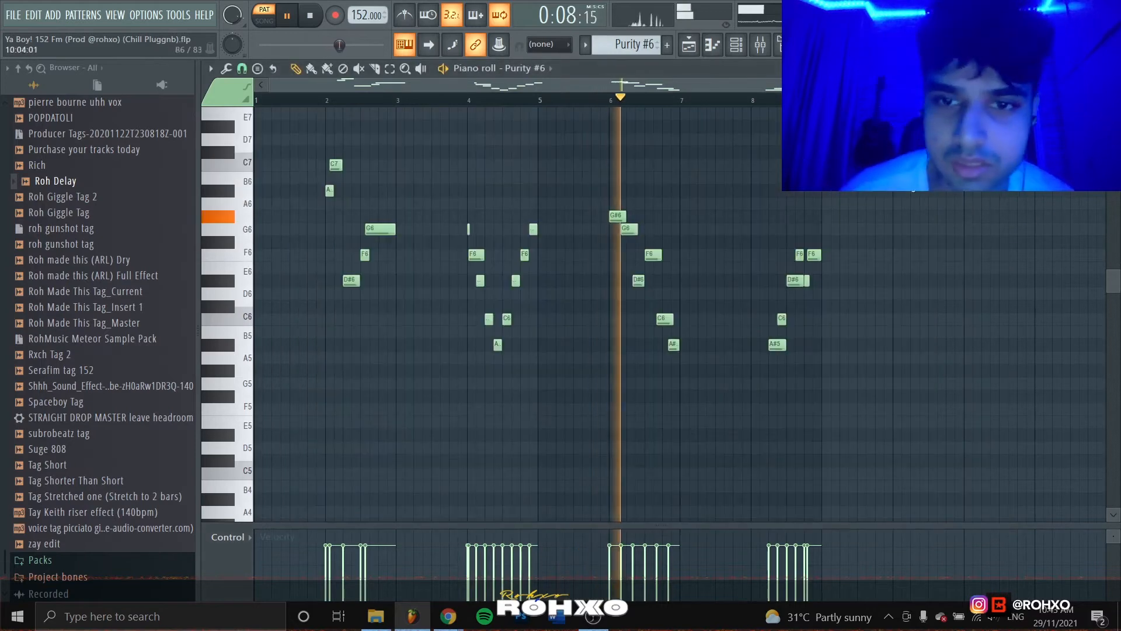
Stop playback and review the arrangement of the six Purity patterns in the playlist, including the muted clips on tracks 10 to 15.
click(686, 50)
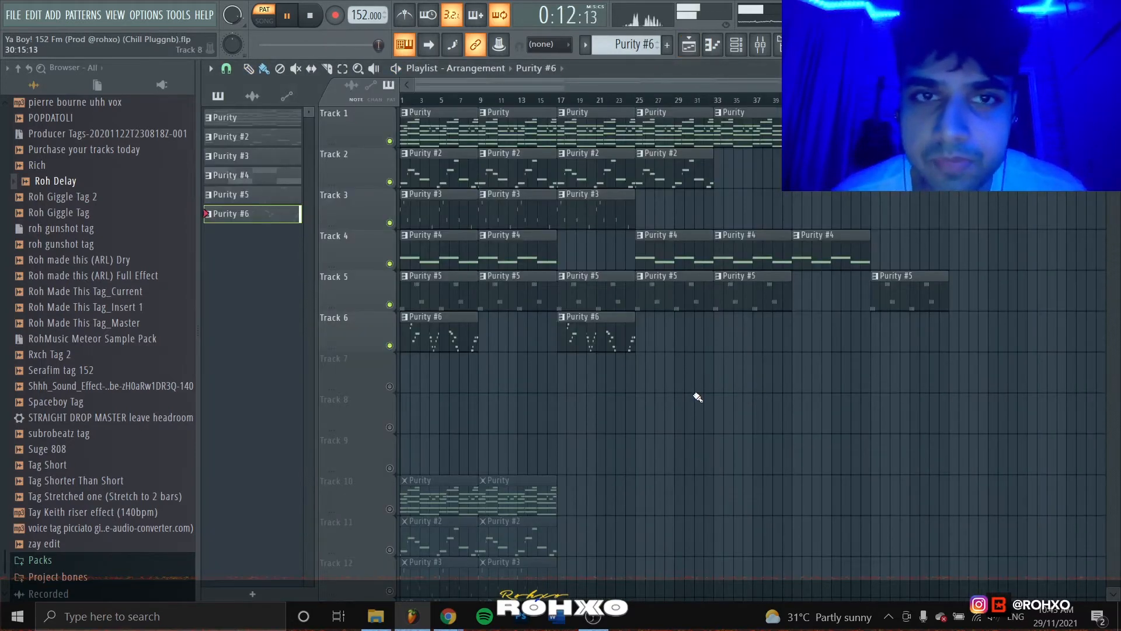
key(space)
scroll(696, 396, down, 6)
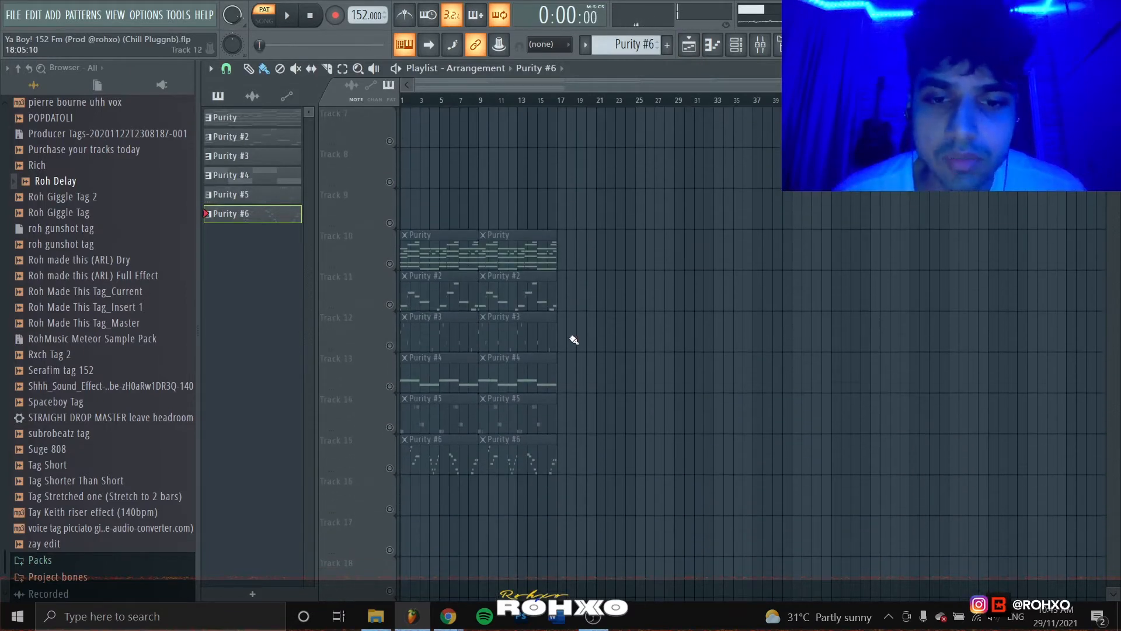
scroll(574, 339, up, 6)
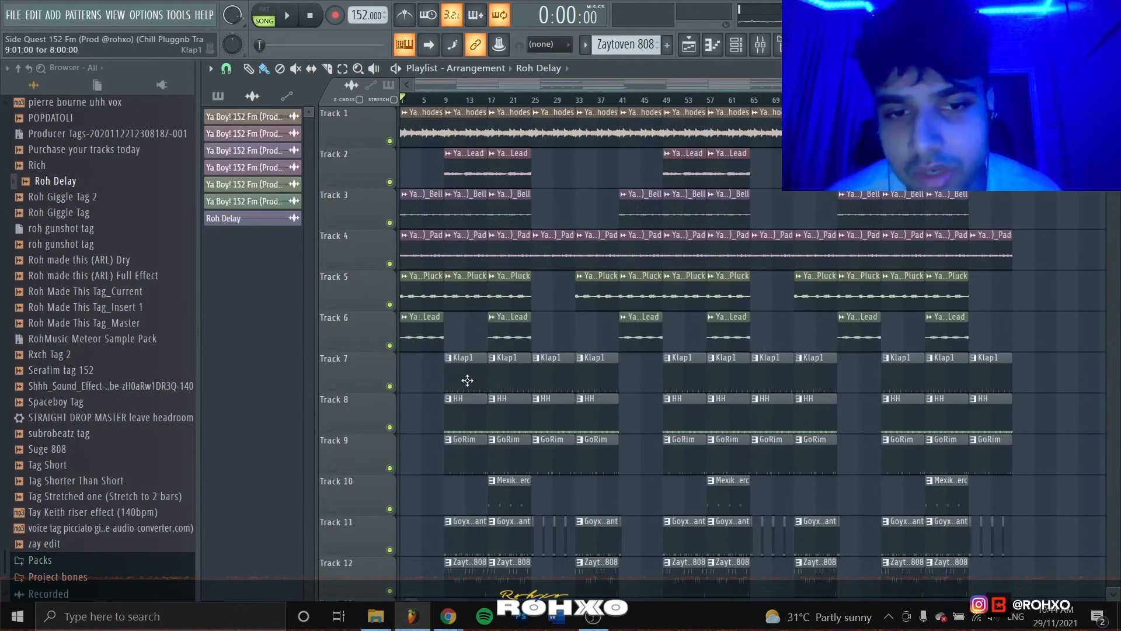
Find the PLUGGNB (SUMMRS, AUTUMN) DRUMKIT inside the Misc folder of the sample browser and expand it.
scroll(144, 345, up, 15)
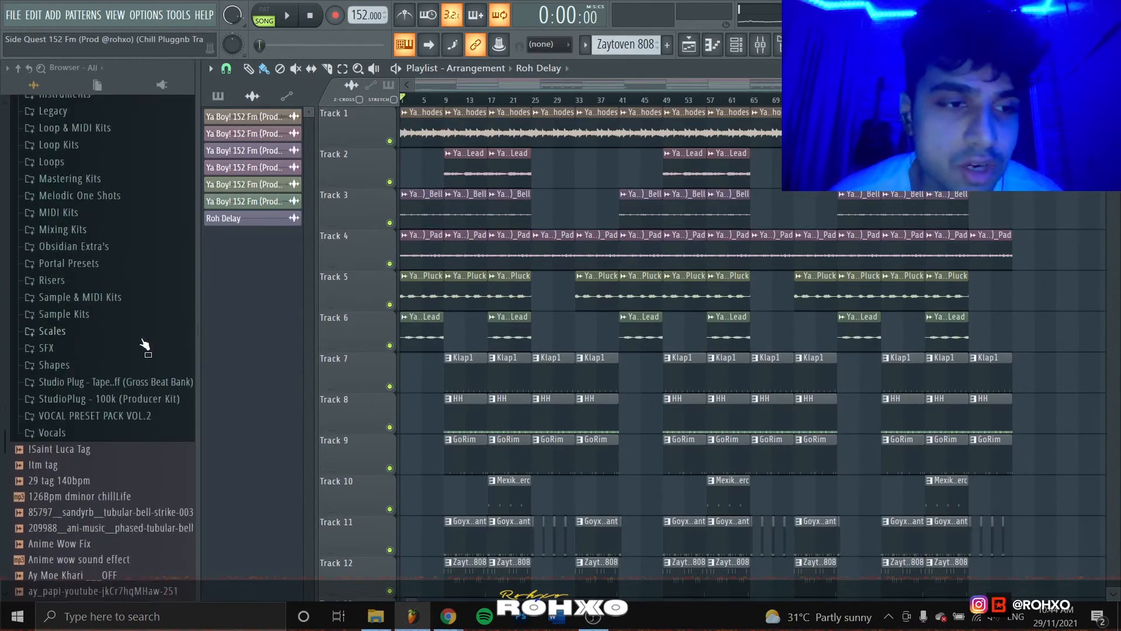
scroll(145, 345, up, 15)
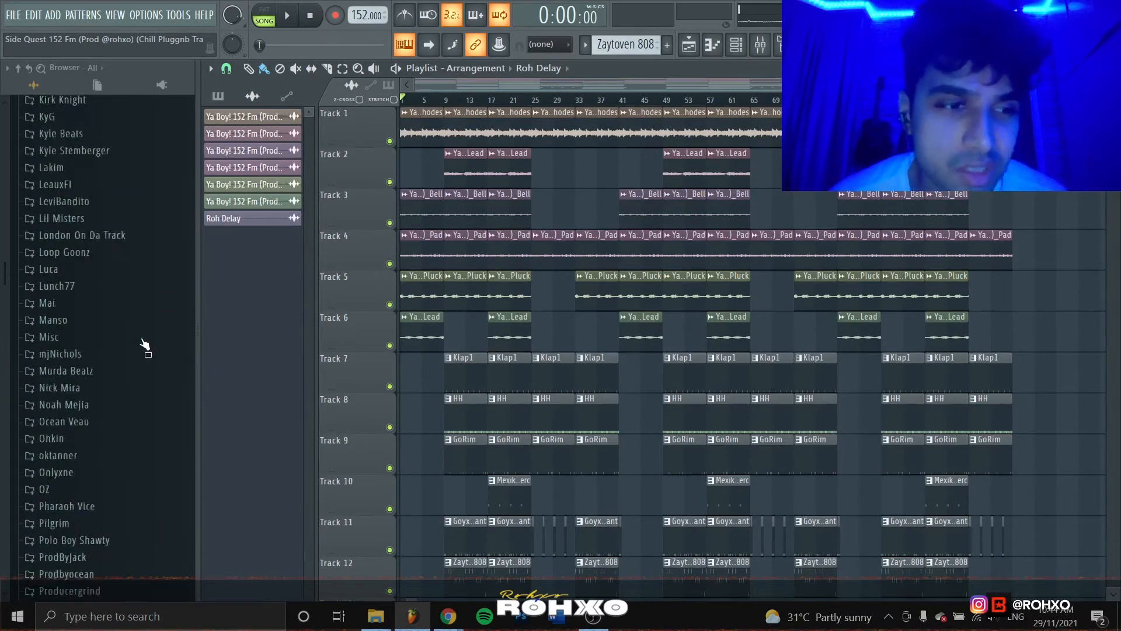
scroll(144, 344, up, 5)
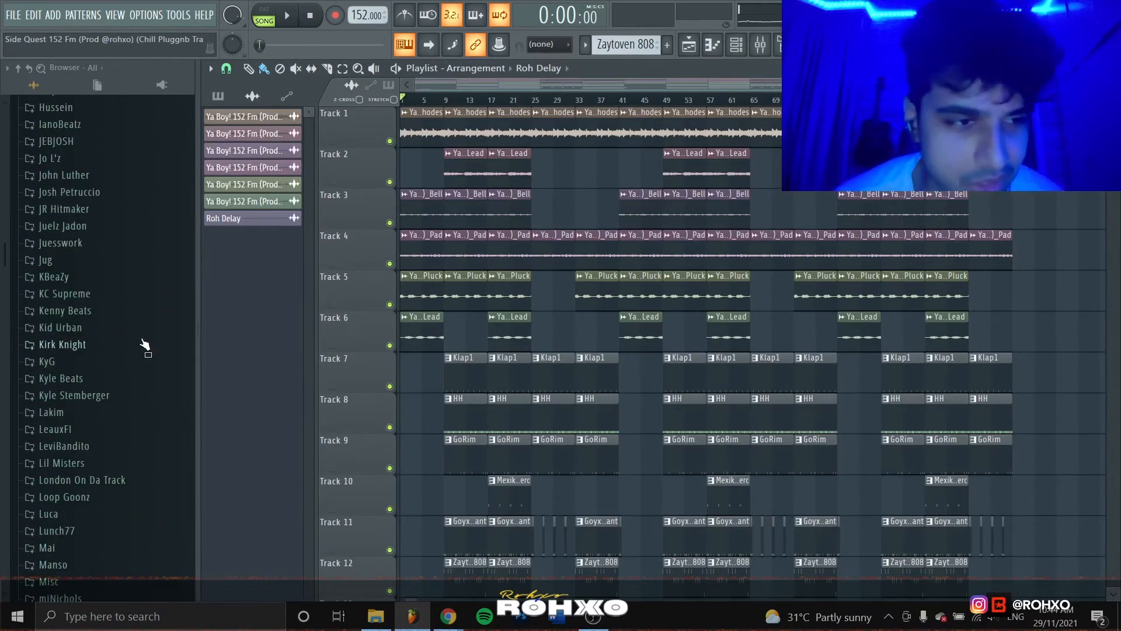
scroll(144, 345, up, 12)
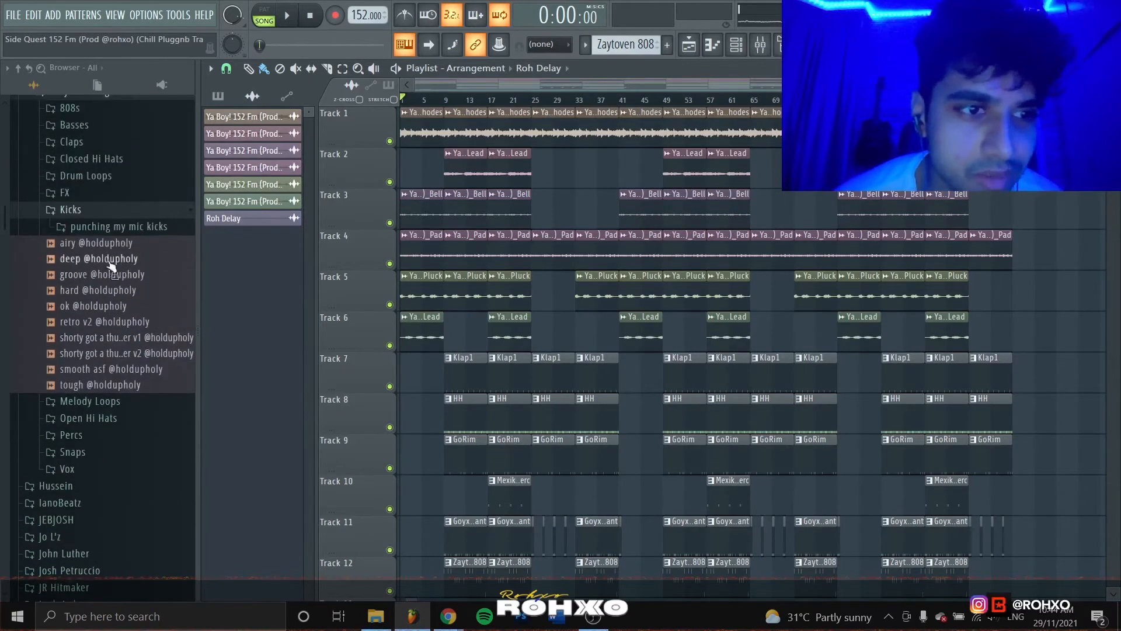
click(93, 357)
scroll(96, 351, down, 10)
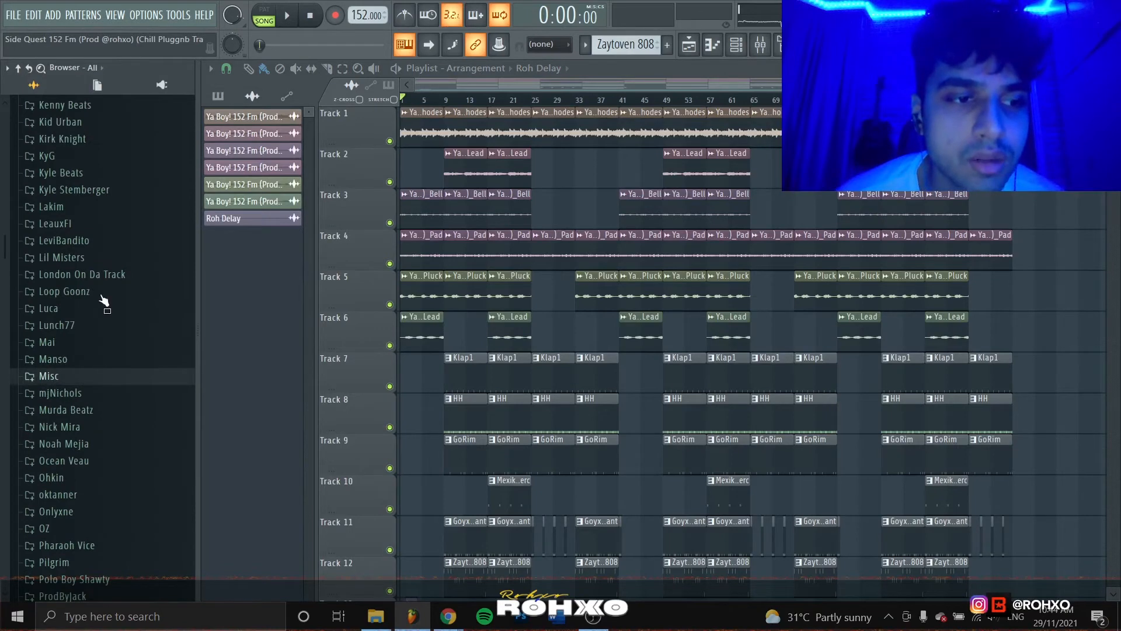
click(49, 376)
scroll(116, 310, down, 4)
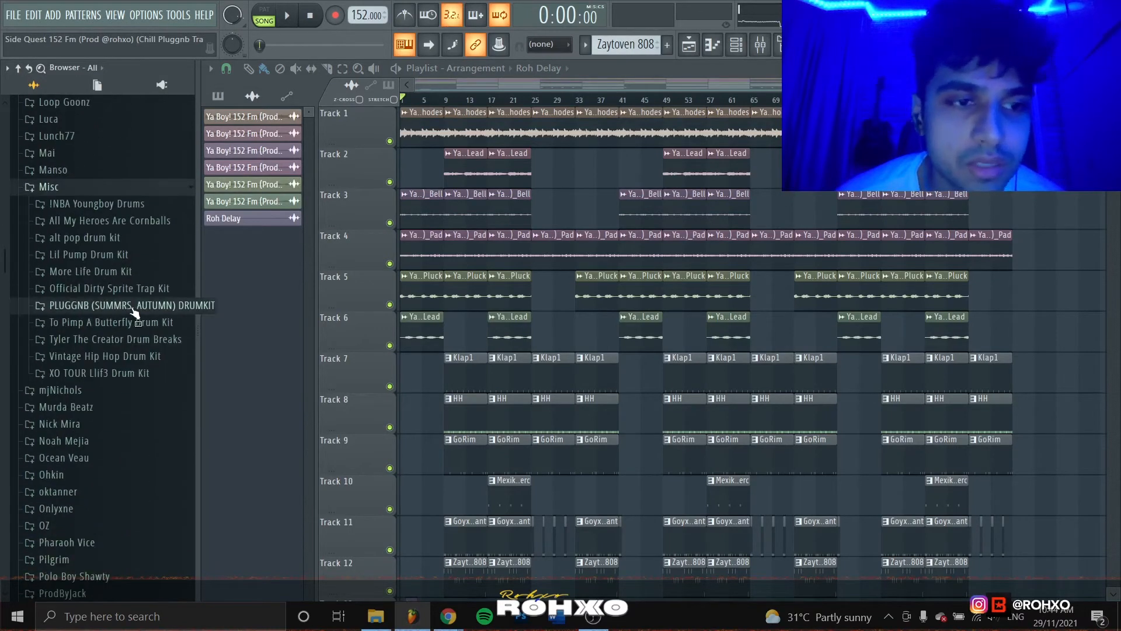
click(133, 307)
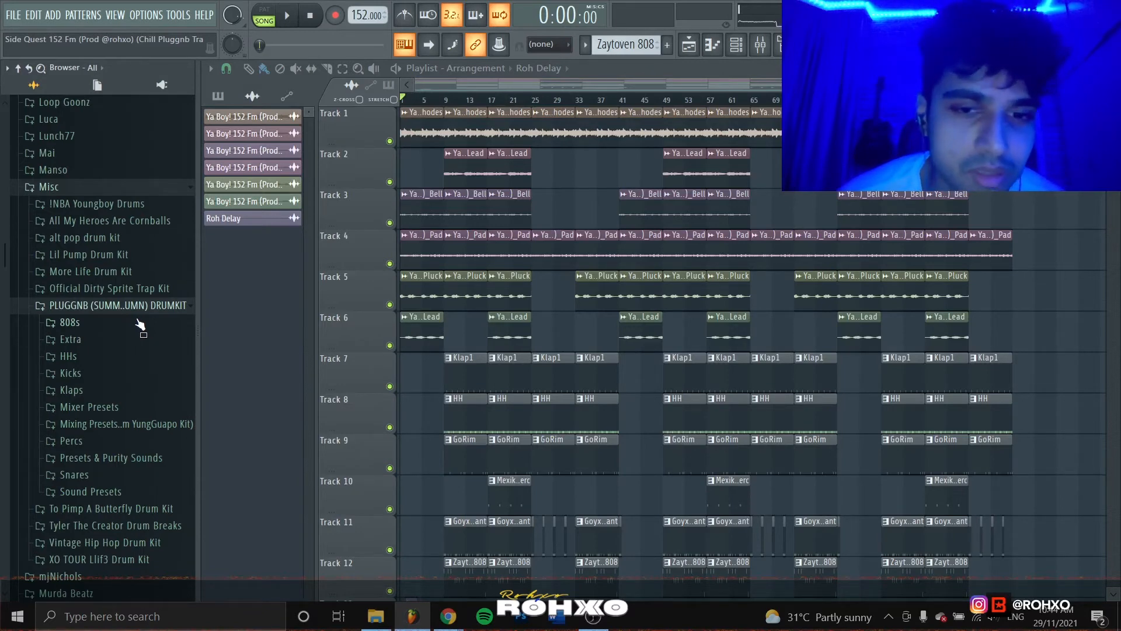
Look over the drum tracks in the playlist, open the Klap1 pattern's notes and audition it in pattern mode.
scroll(500, 425, down, 2)
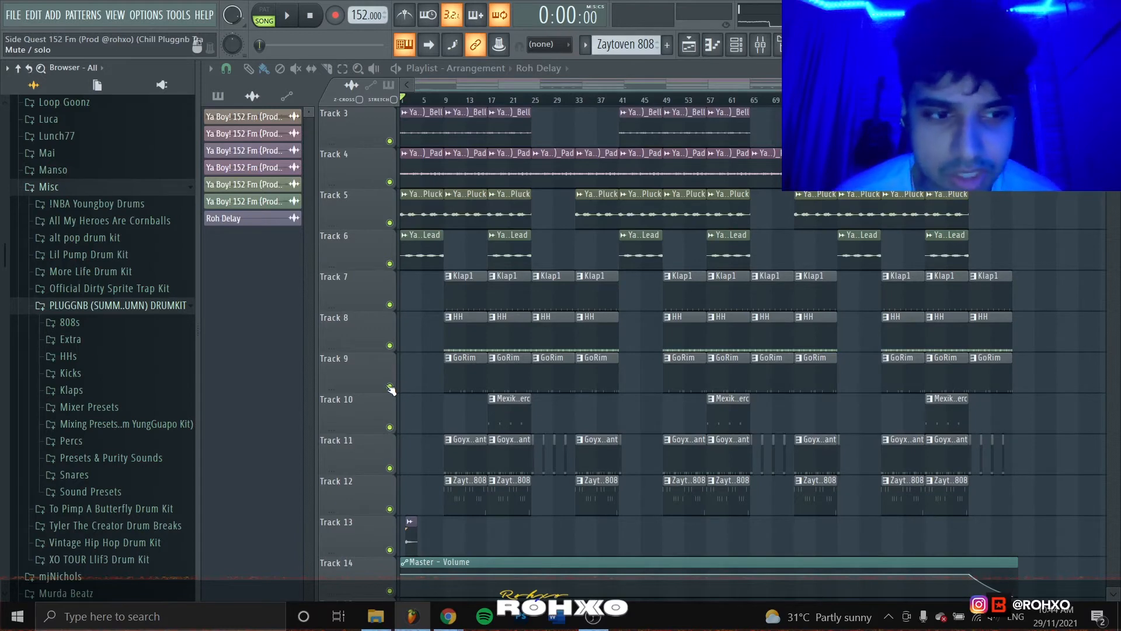
scroll(434, 389, up, 2)
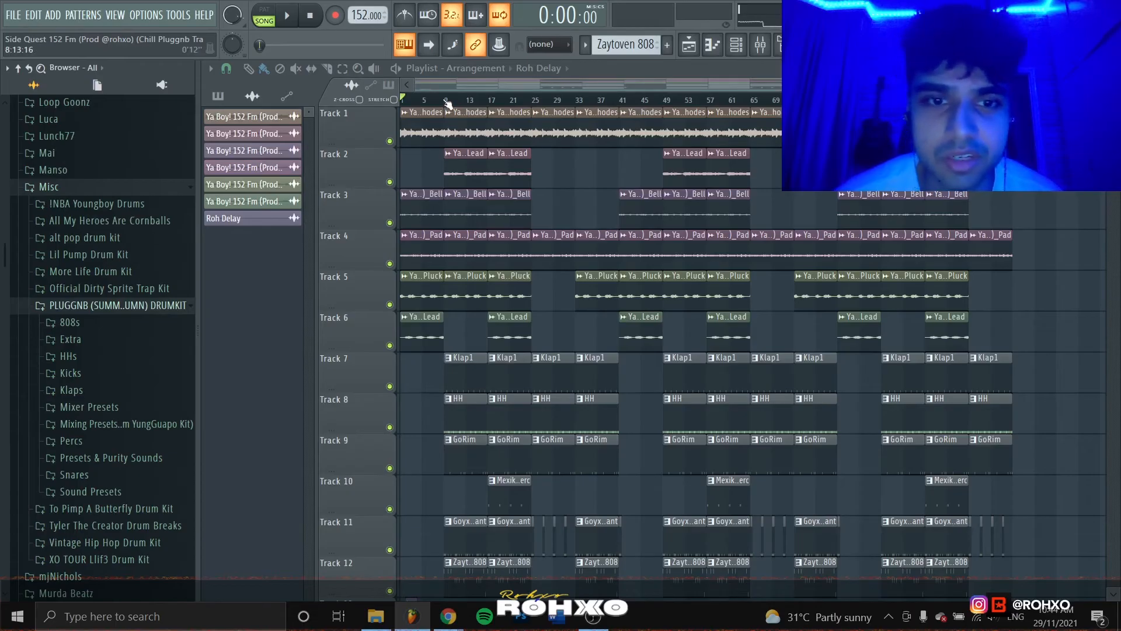
double_click(464, 377)
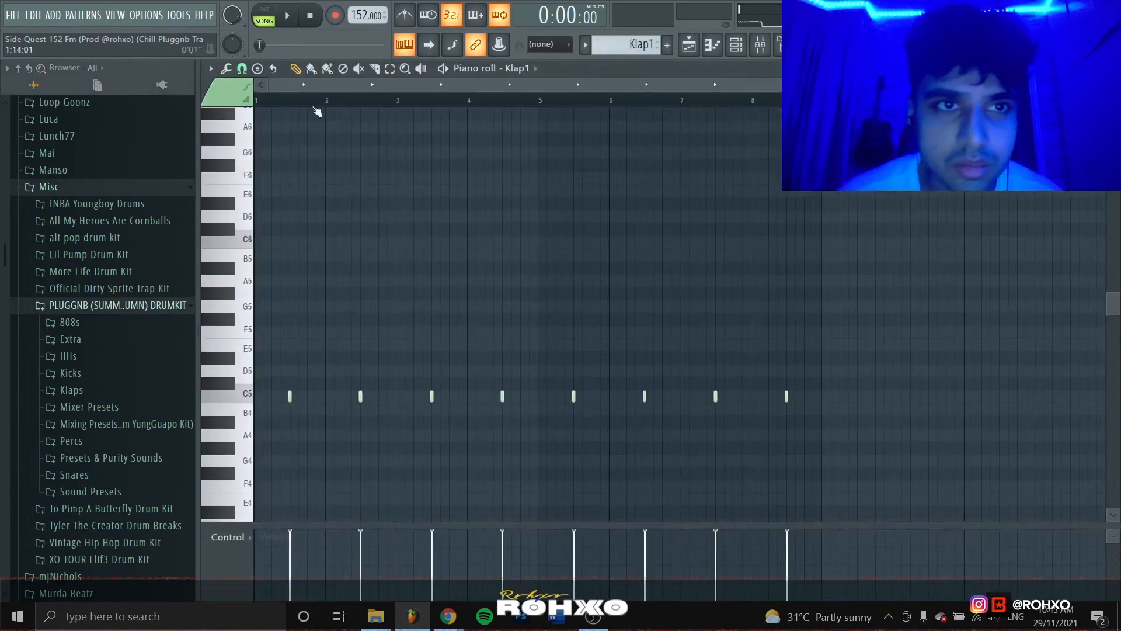
click(275, 12)
key(space)
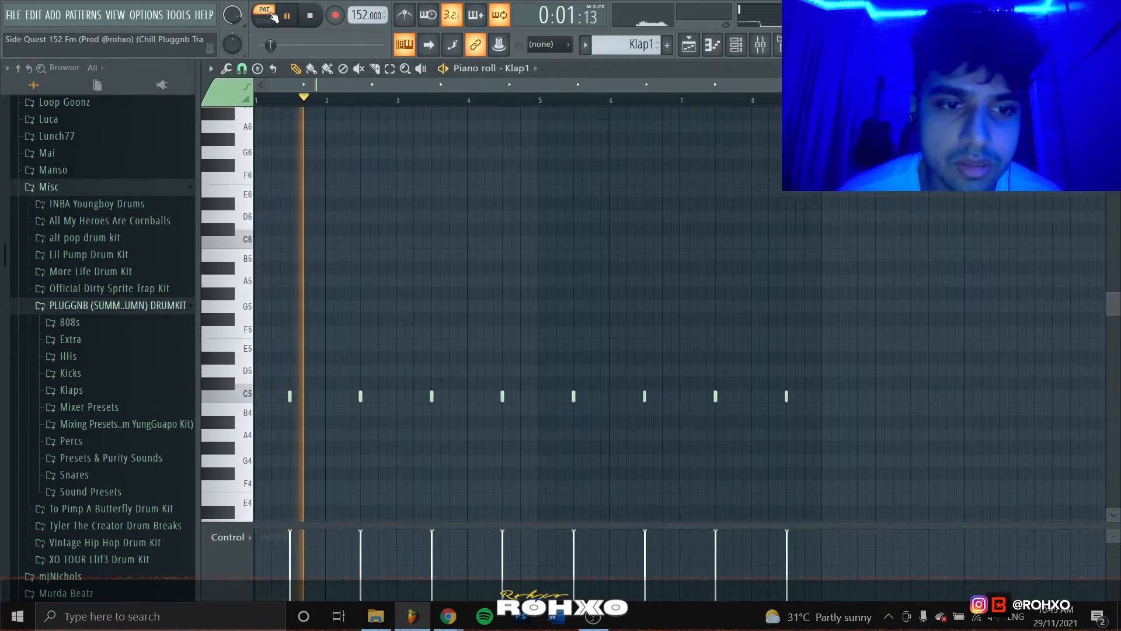
key(space)
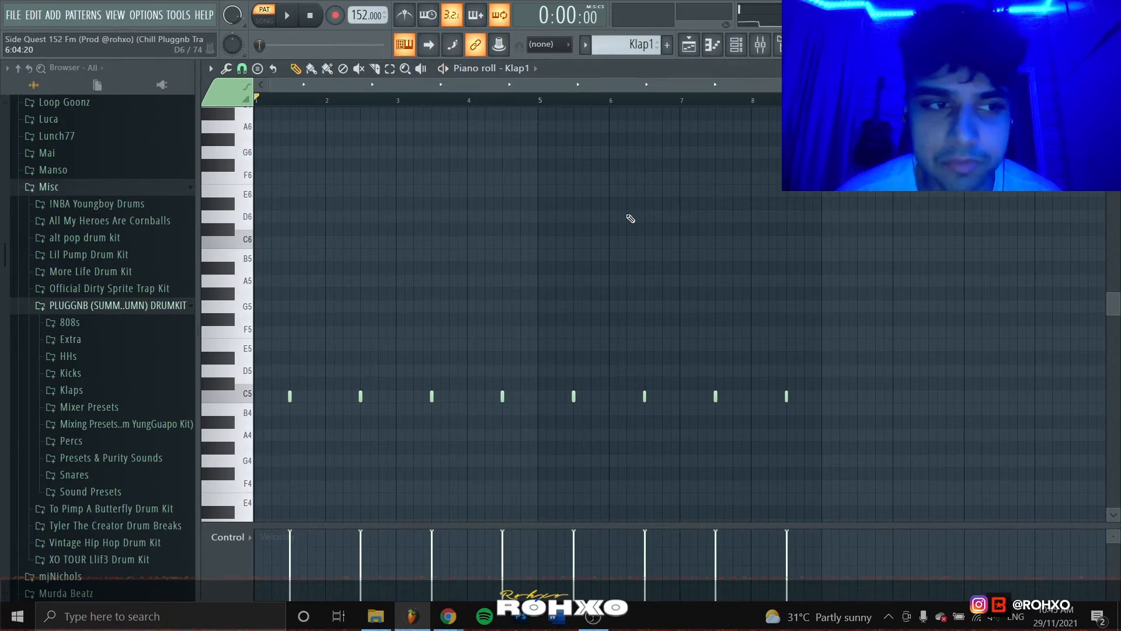
Open the HH pattern from the playlist in the piano roll and audition its hi-hat notes.
click(687, 47)
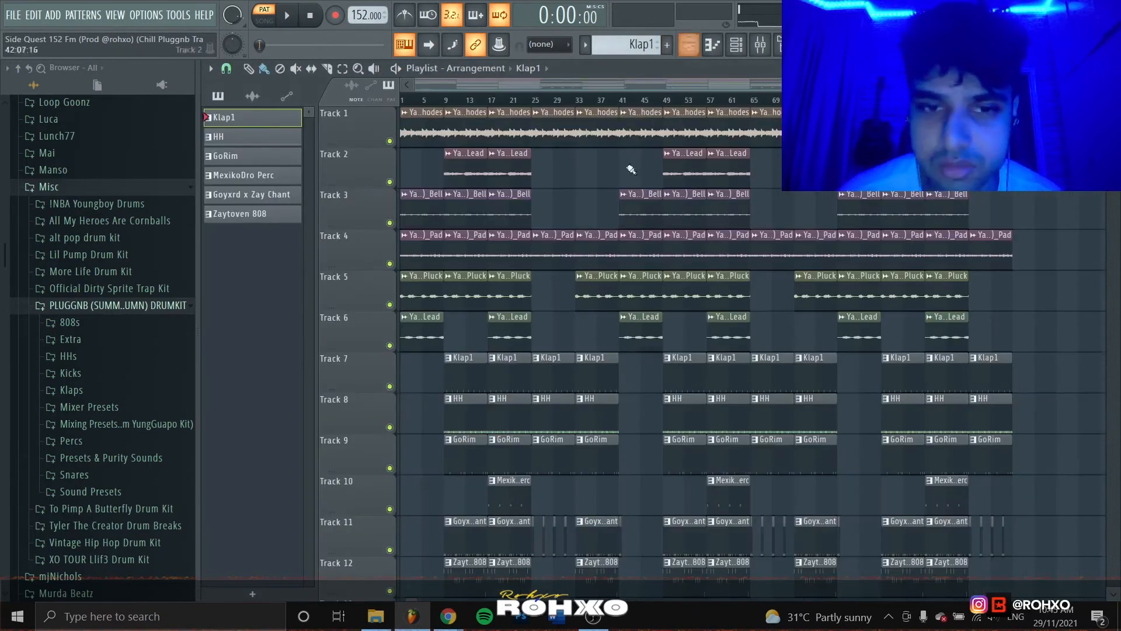
click(480, 406)
double_click(479, 406)
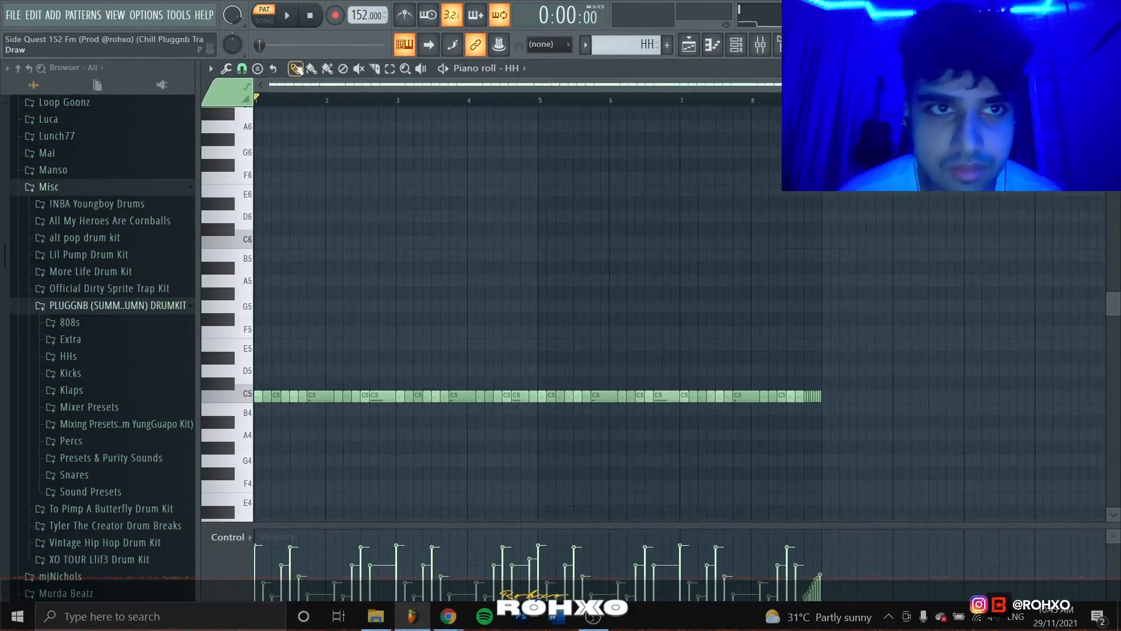
key(space)
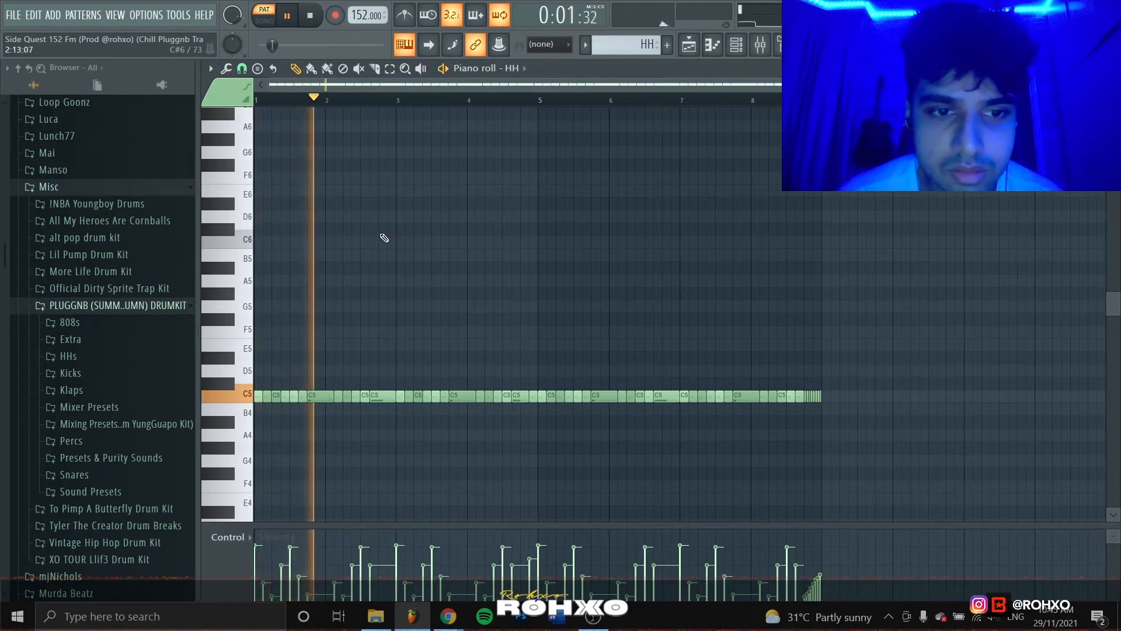
scroll(383, 233, down, 3)
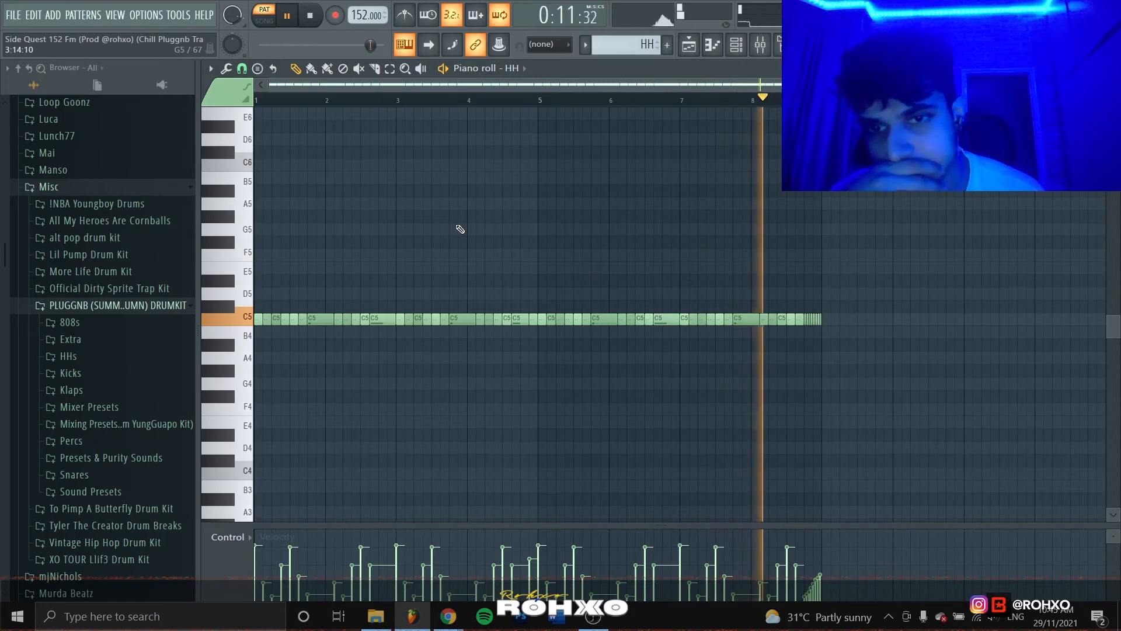
key(space)
Expand the drum kit's HHs sample folder and undo the latest changes in the HH piano roll.
click(158, 357)
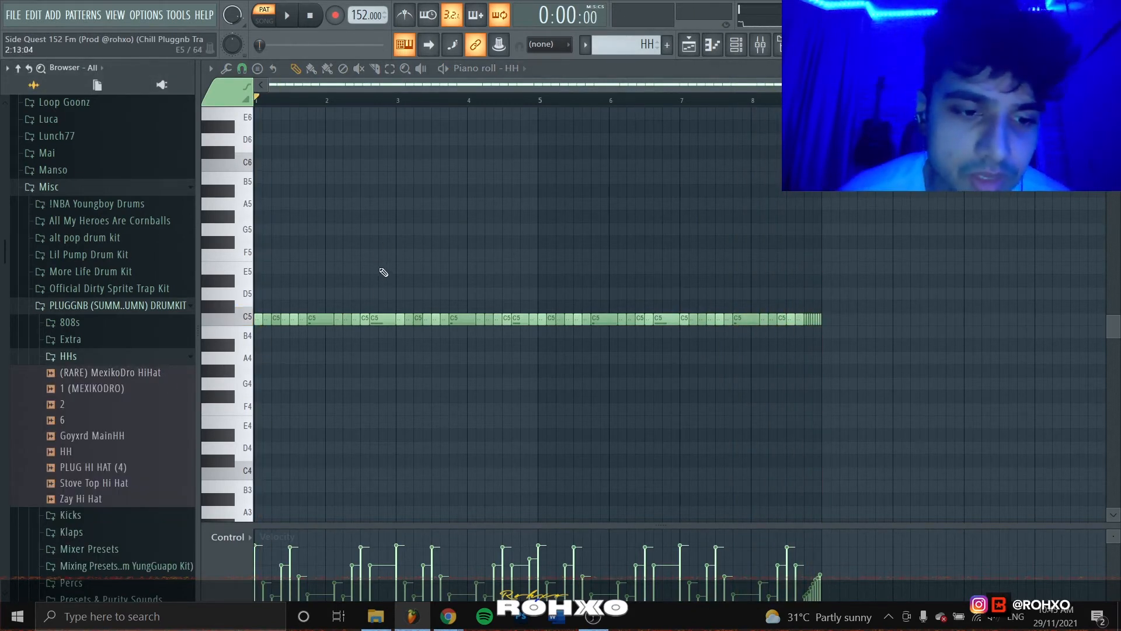
key(ctrl+z)
key(ctrl+z)
key(ctrl+z)
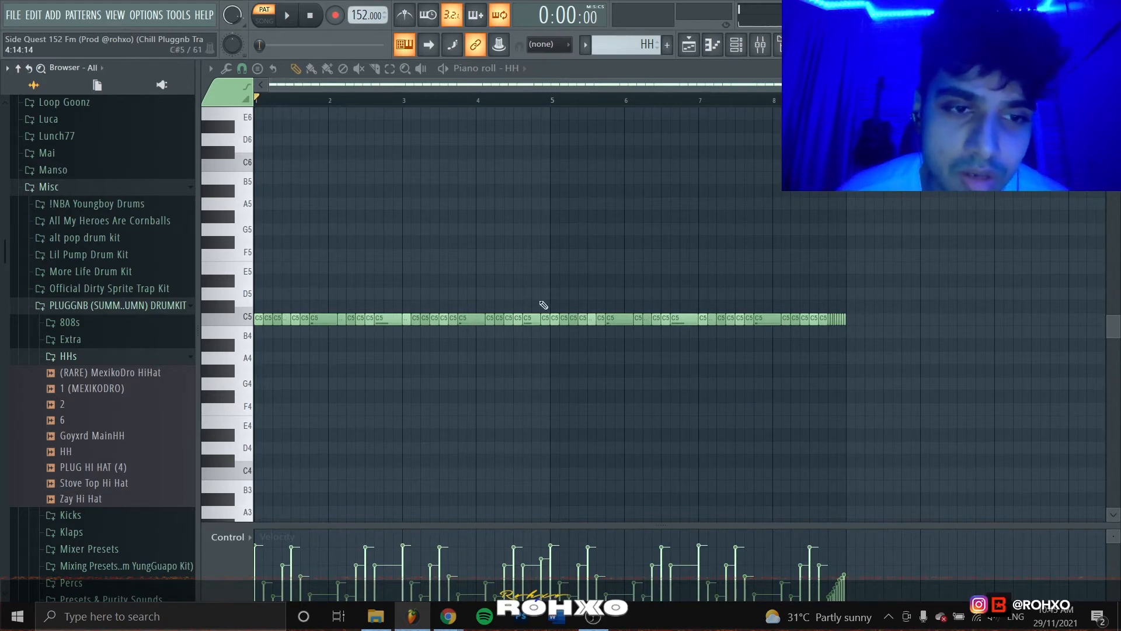
Clone the HH channel in the channel rack and fill every visible step of the copy.
click(745, 52)
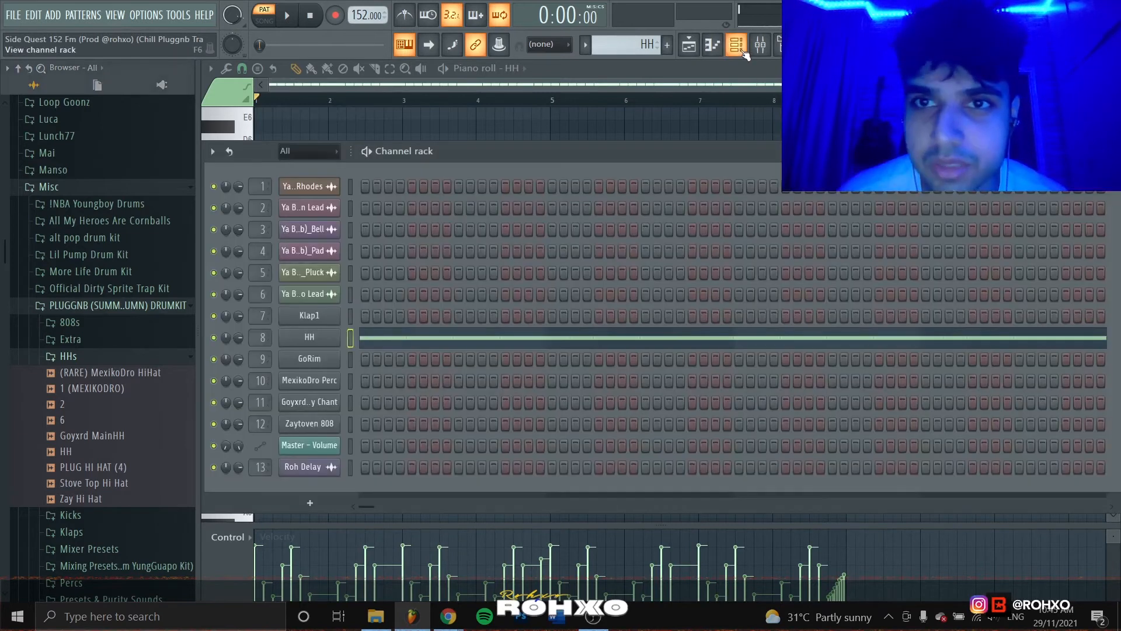
right_click(337, 338)
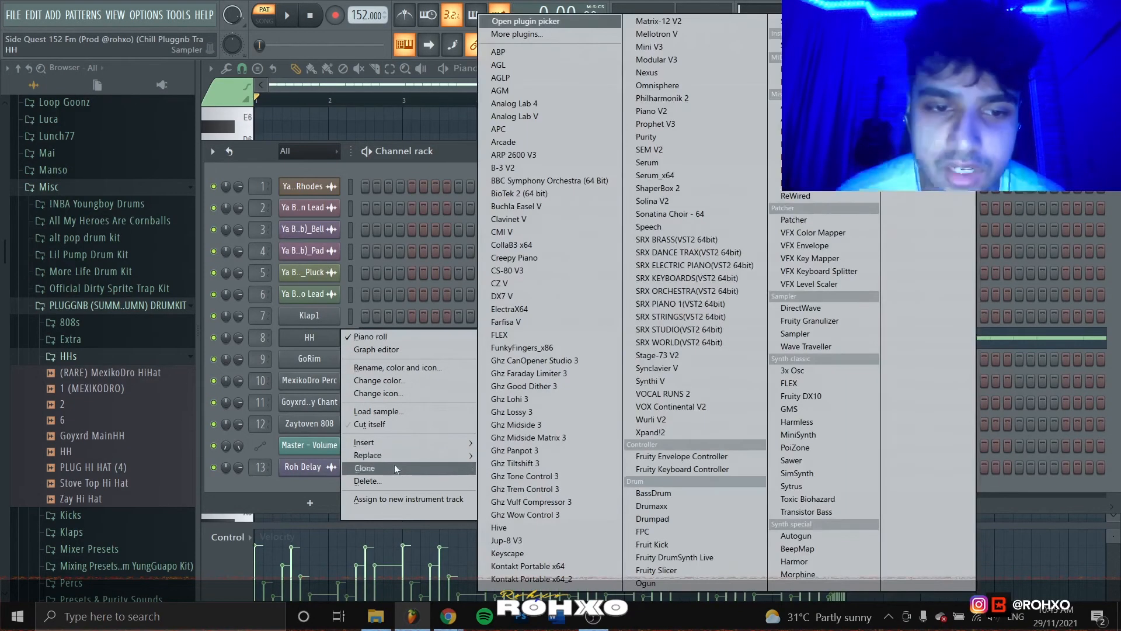
click(394, 468)
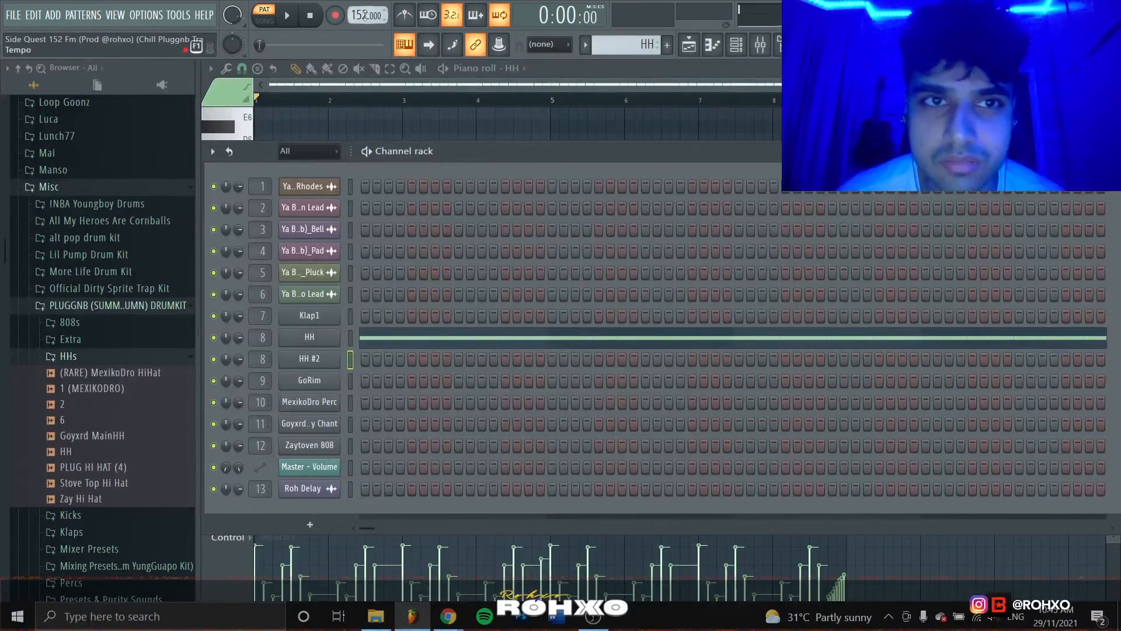
drag(364, 362, 1106, 359)
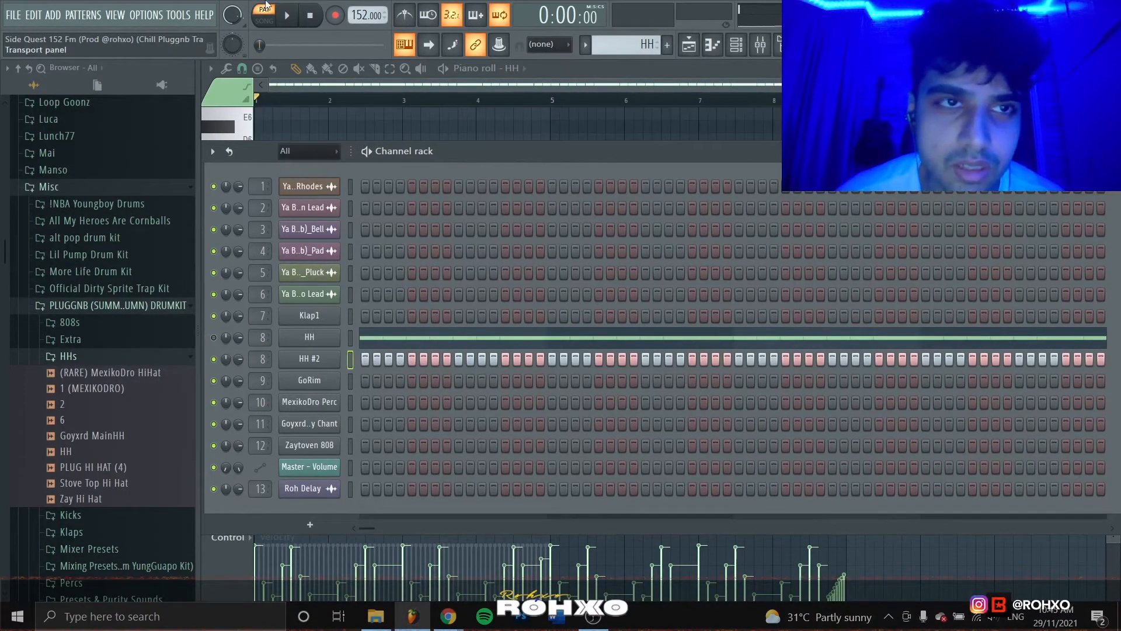
Audition the straight hi-hat steps of the HH #2 channel and delete that channel.
click(287, 17)
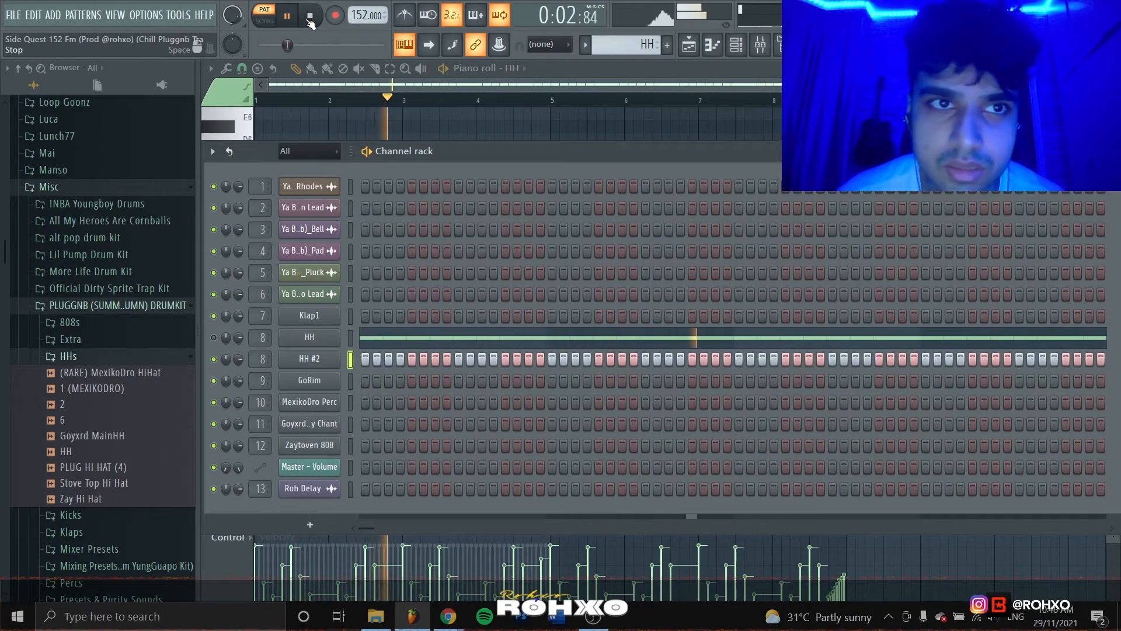
key(space)
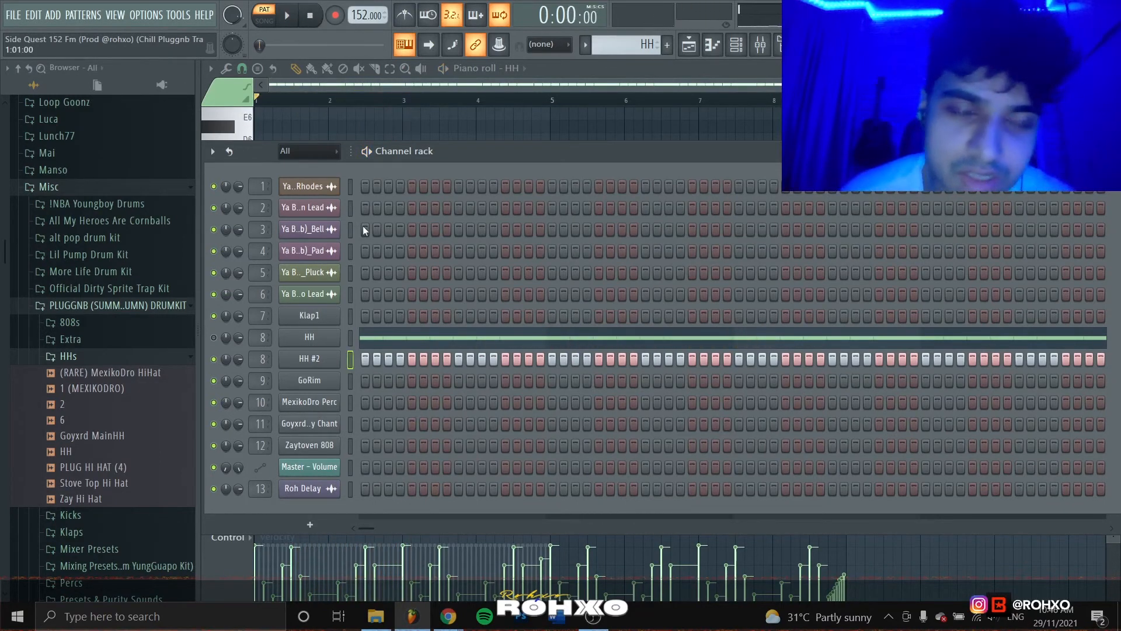
right_click(320, 371)
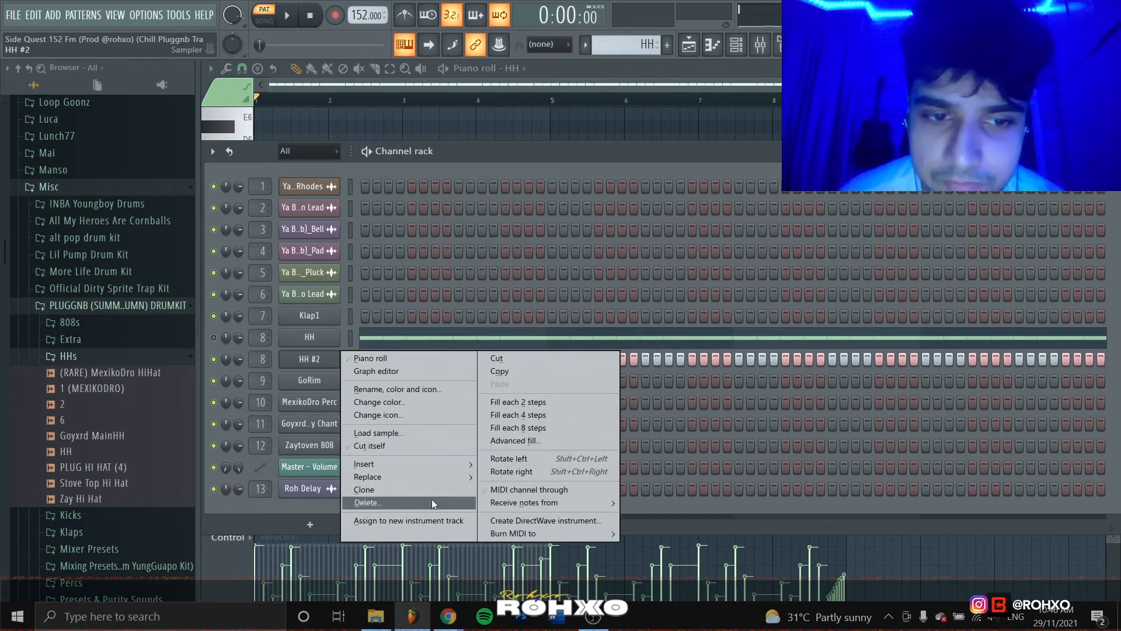
click(386, 504)
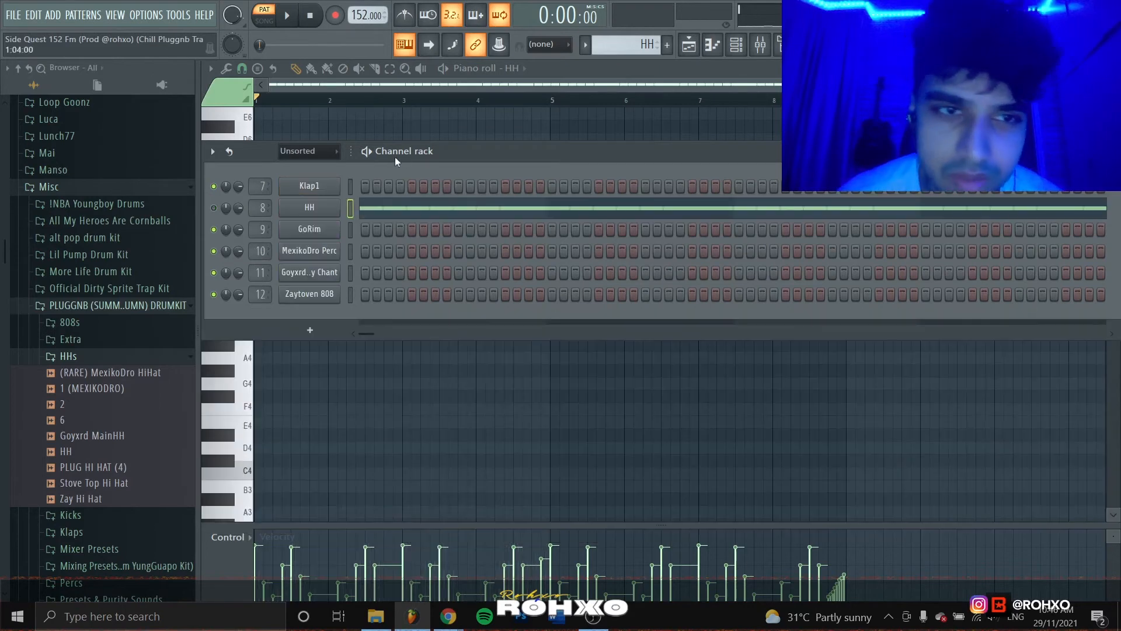
Set the channel rack filter to All, then close the rack.
click(322, 152)
click(320, 167)
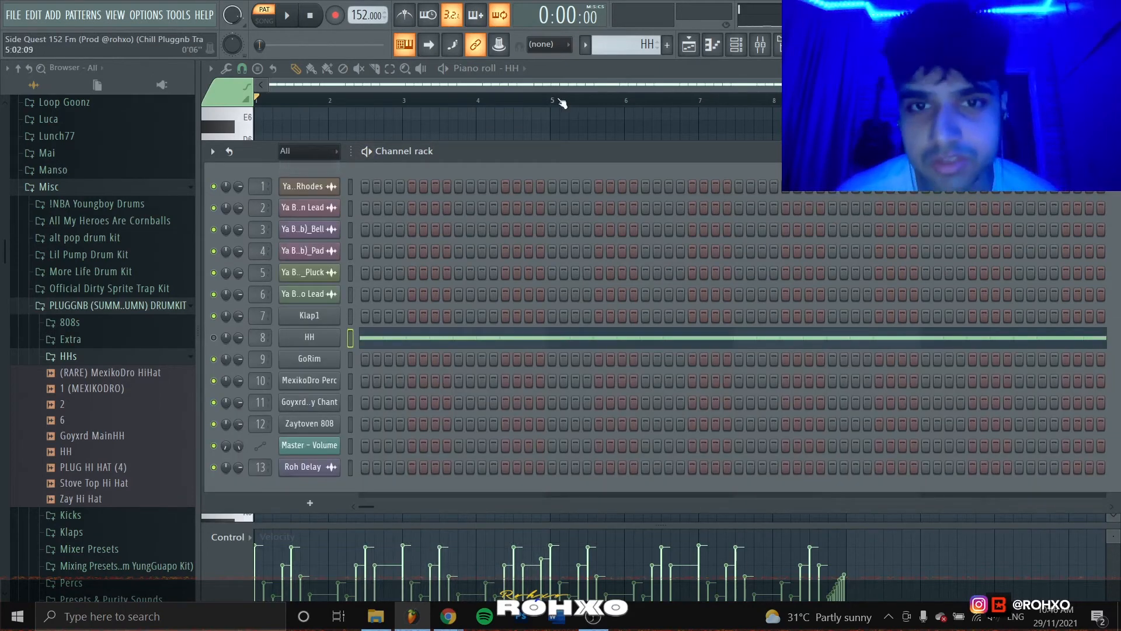
key(F6)
Open the PanCake2 effect on the HH mixer track to review its panning curve, then close the mixer.
key(F9)
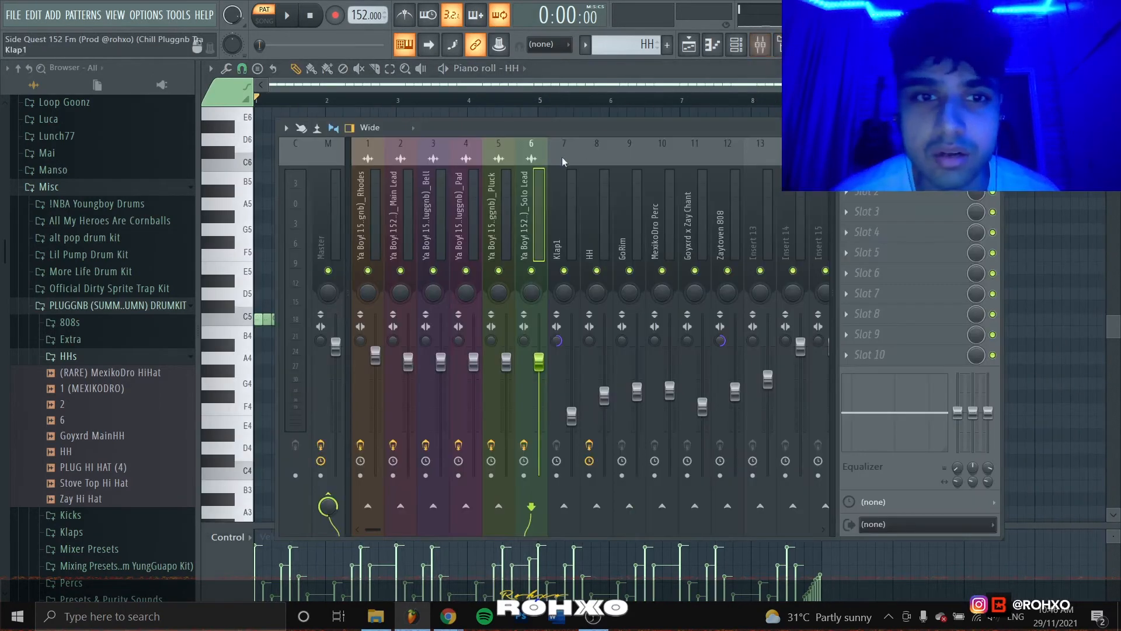
click(593, 195)
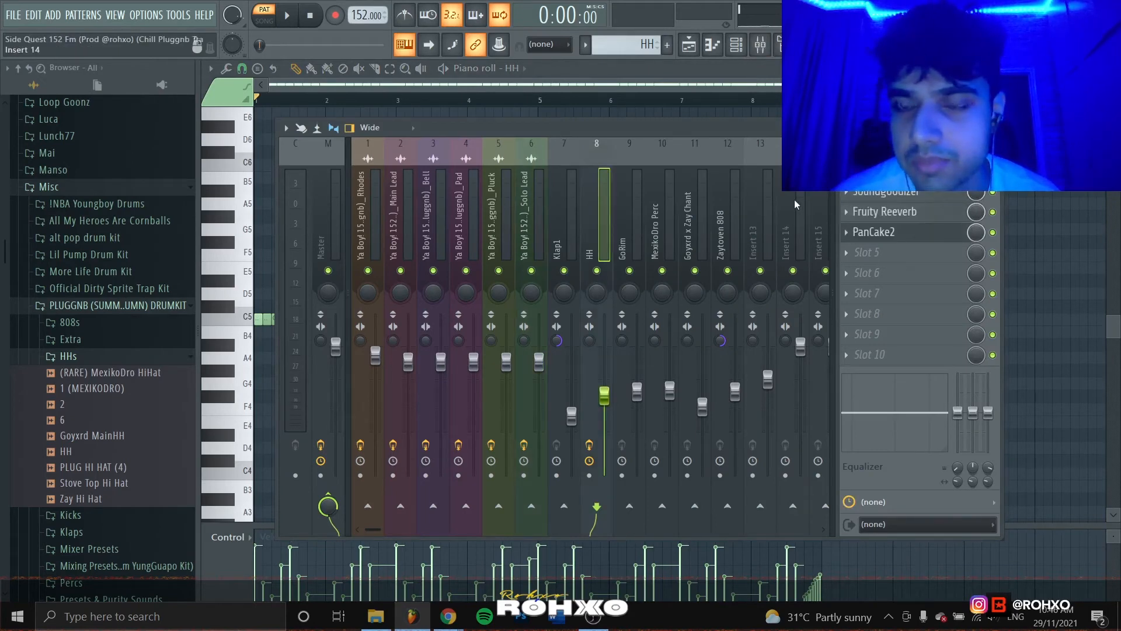
click(902, 237)
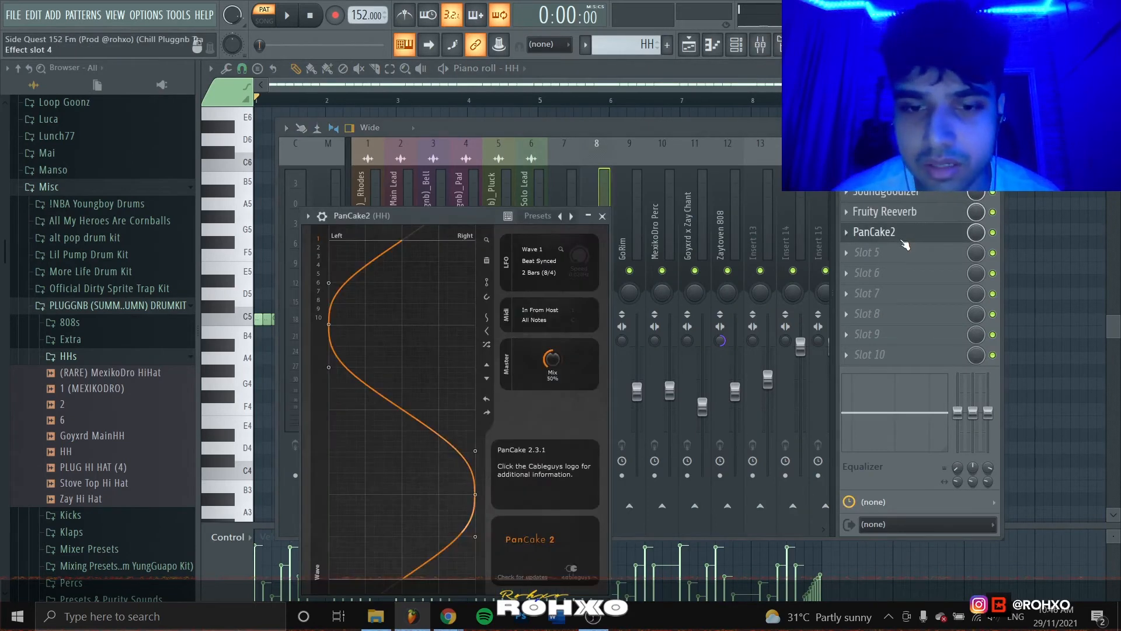
click(1108, 240)
key(F9)
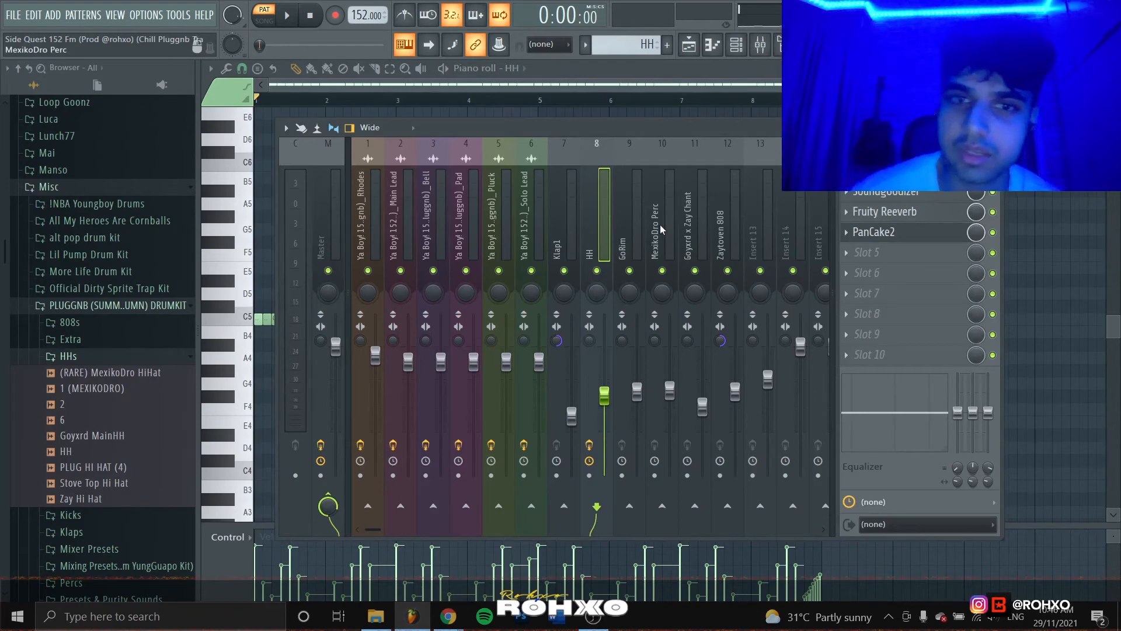
key(F9)
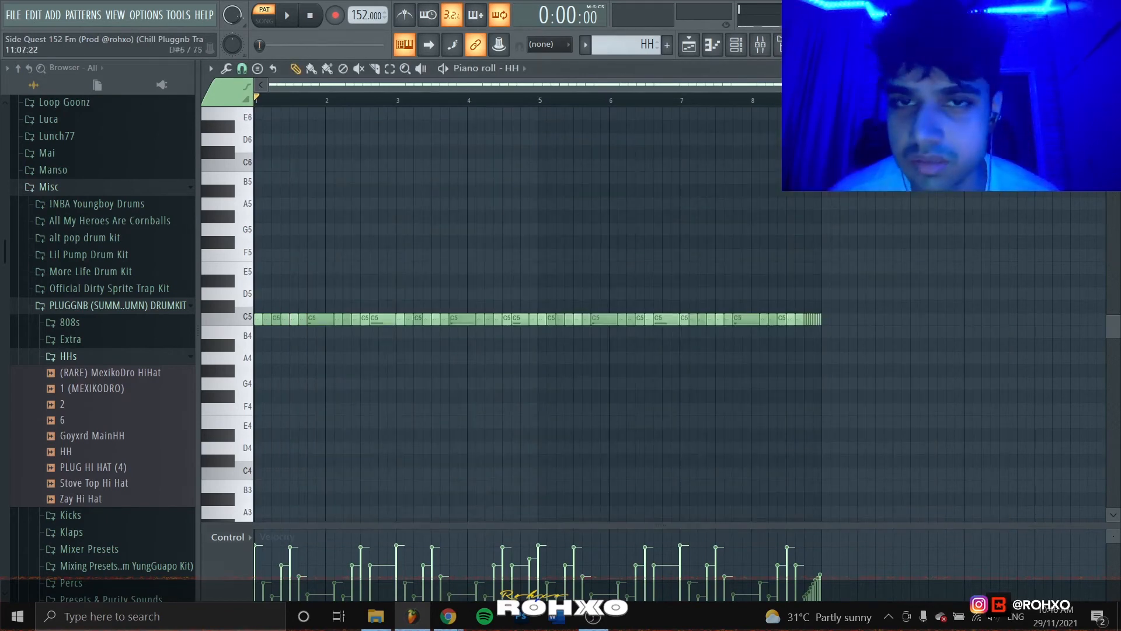
Open the GoRim pattern from the playlist in the piano roll and audition it with the metronome on.
click(689, 56)
double_click(458, 359)
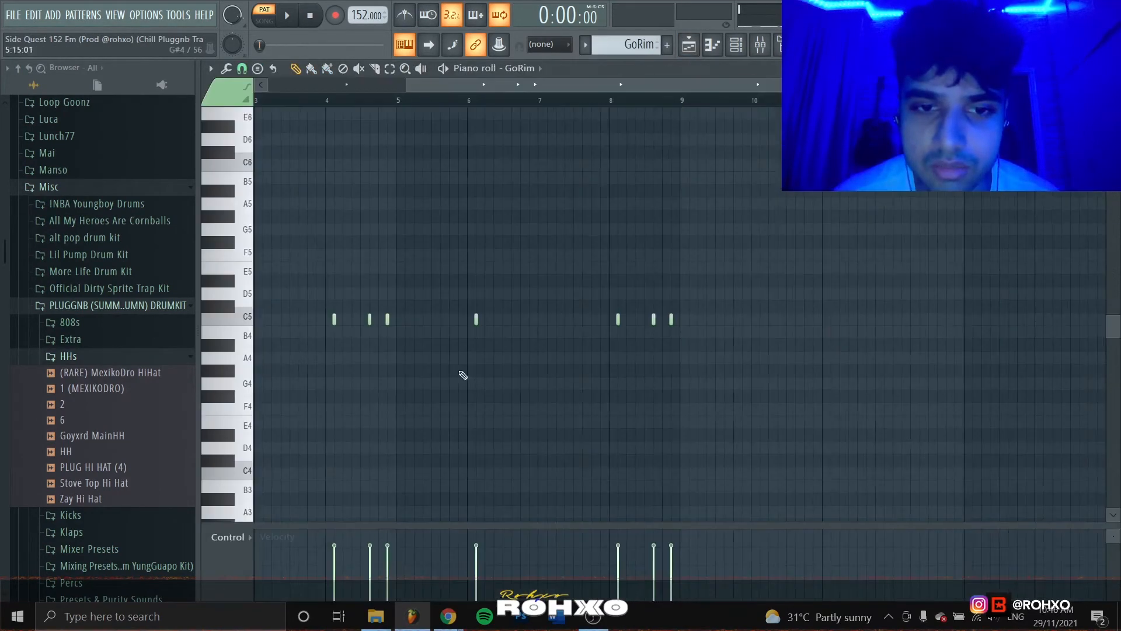
click(288, 16)
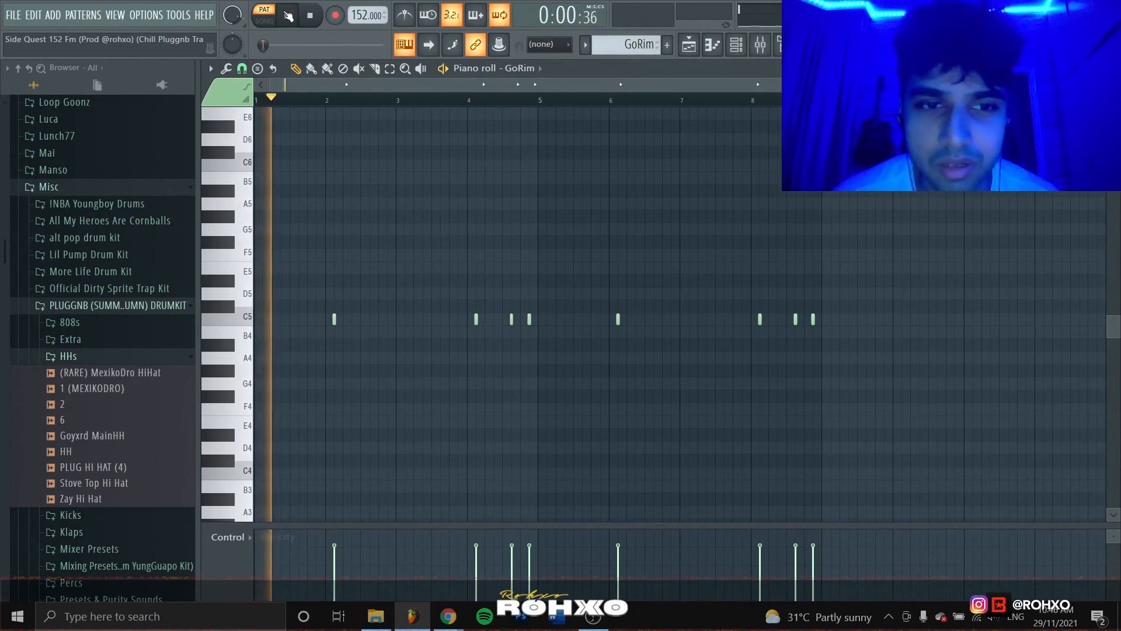
click(310, 15)
click(404, 18)
key(space)
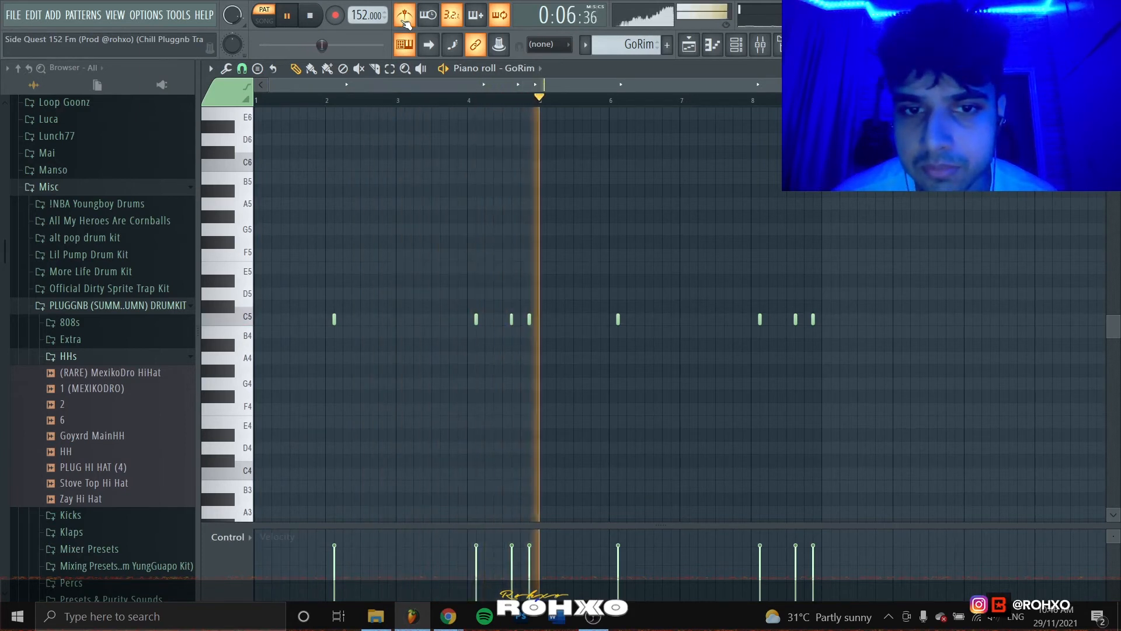
key(space)
Open the MexikoDro Perc clip at bar 17 of the playlist in the piano roll and audition its notes.
click(689, 45)
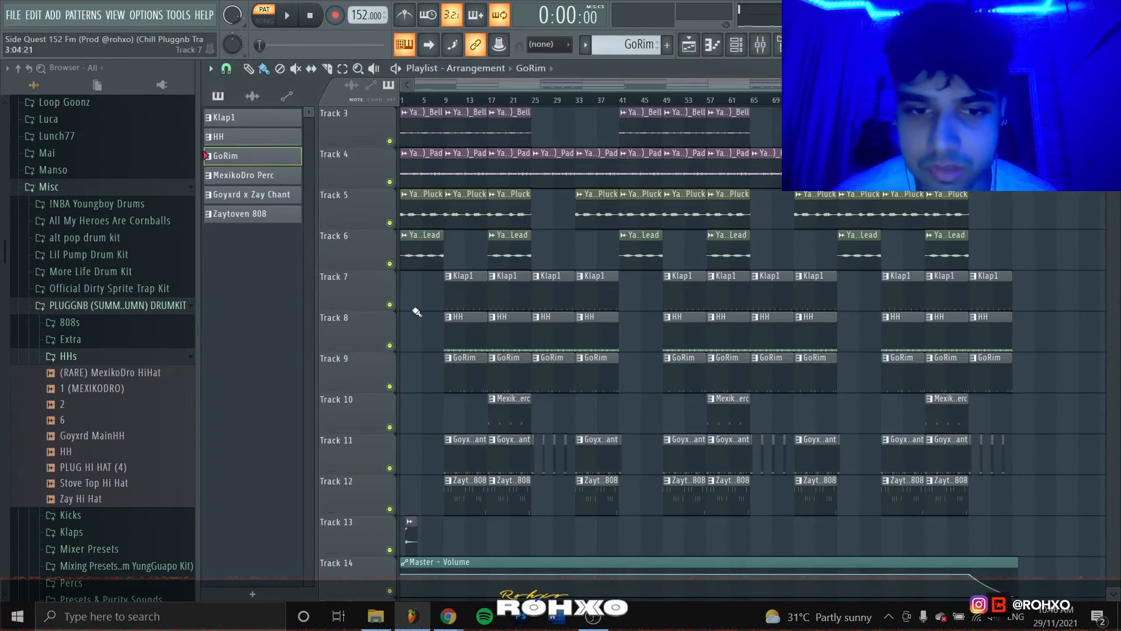
scroll(622, 331, up, 3)
click(595, 100)
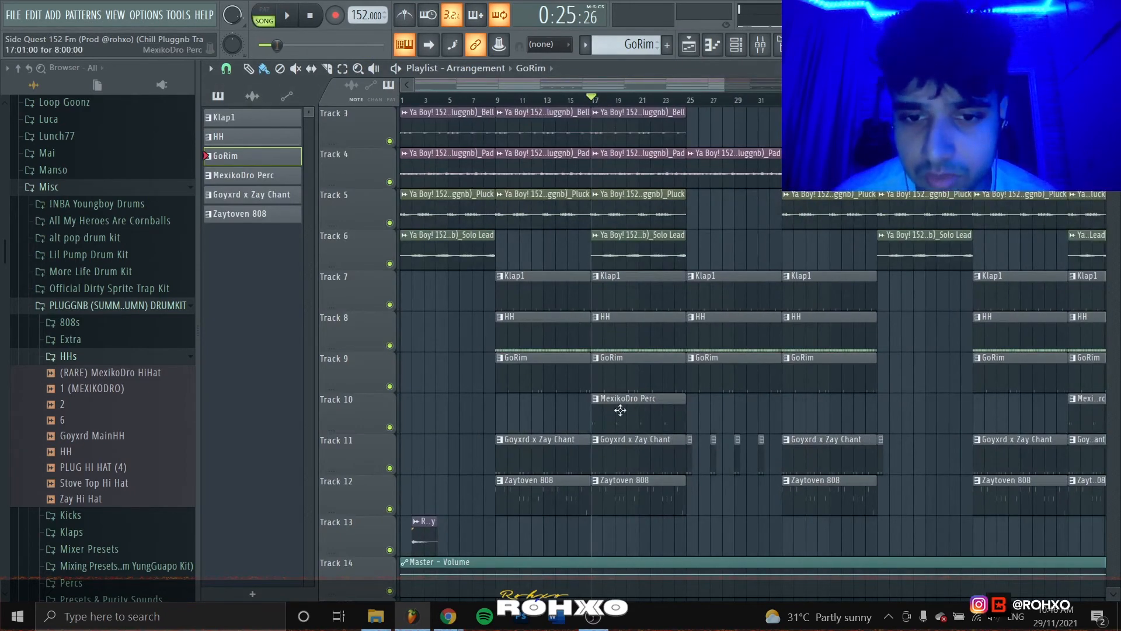
double_click(621, 409)
key(space)
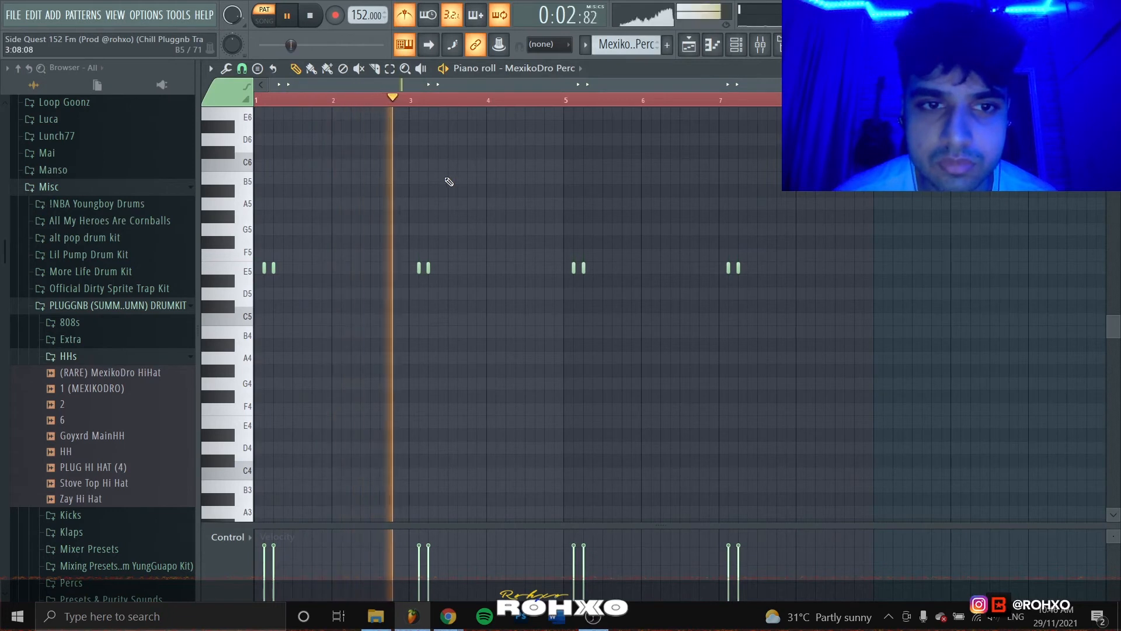
key(space)
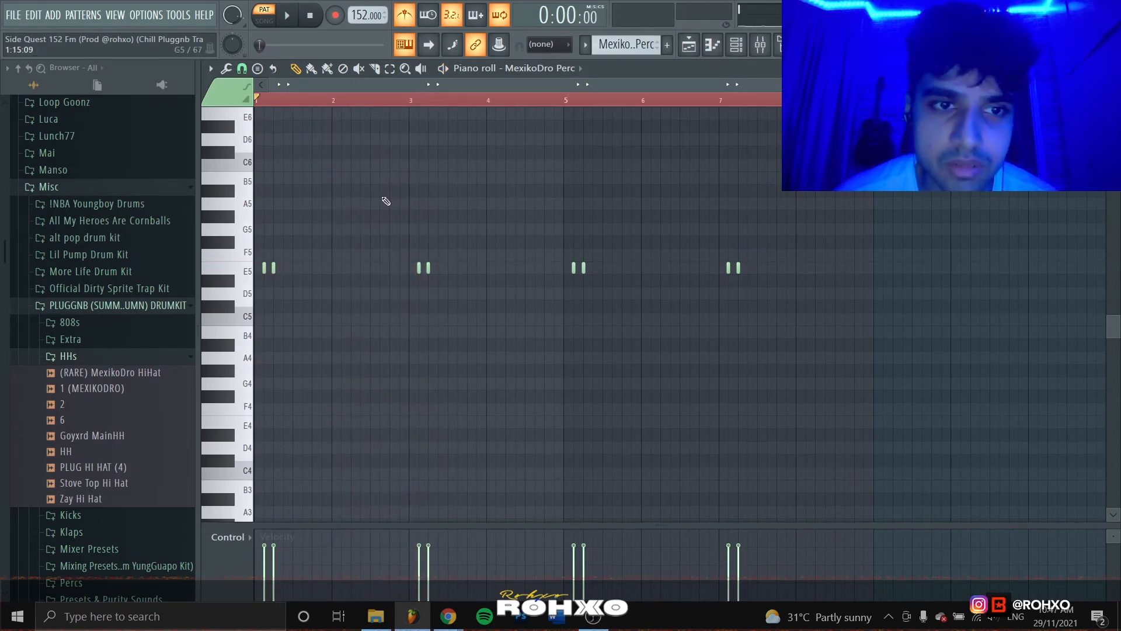
Open the Goyxrd x Zay Chant clip at bar 9 in the piano roll and audition it in pattern mode.
click(689, 47)
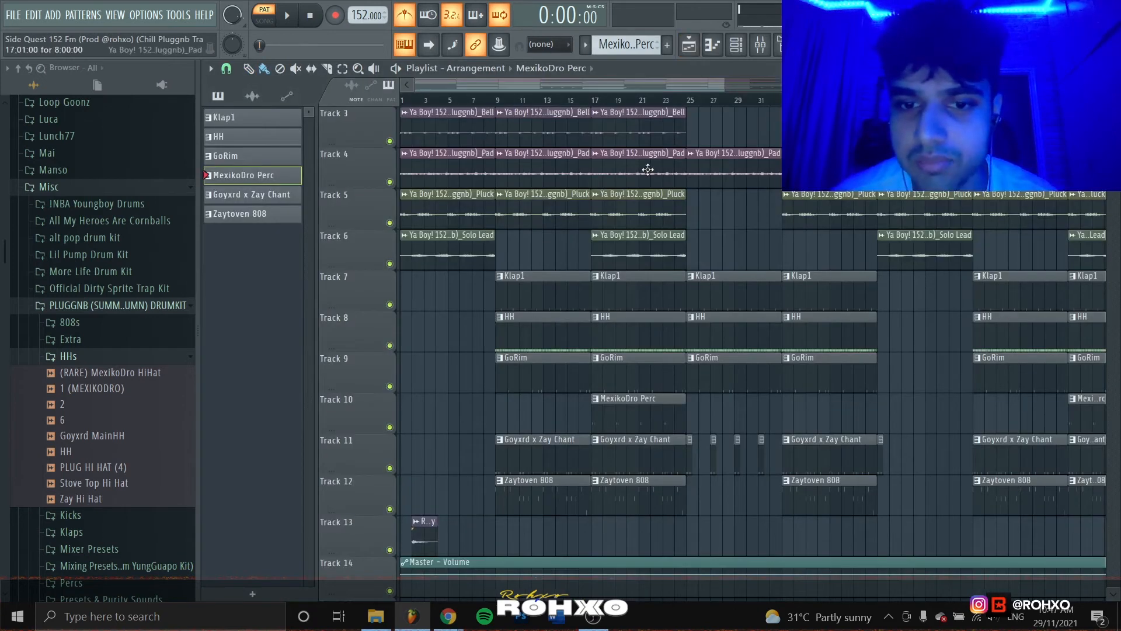
click(496, 101)
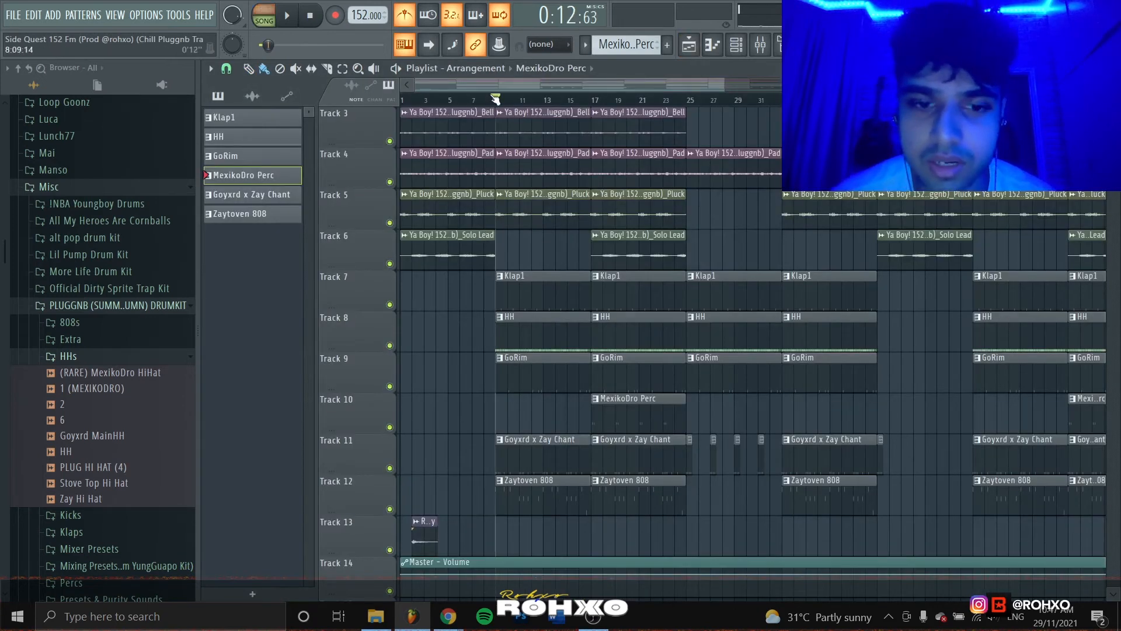
double_click(529, 452)
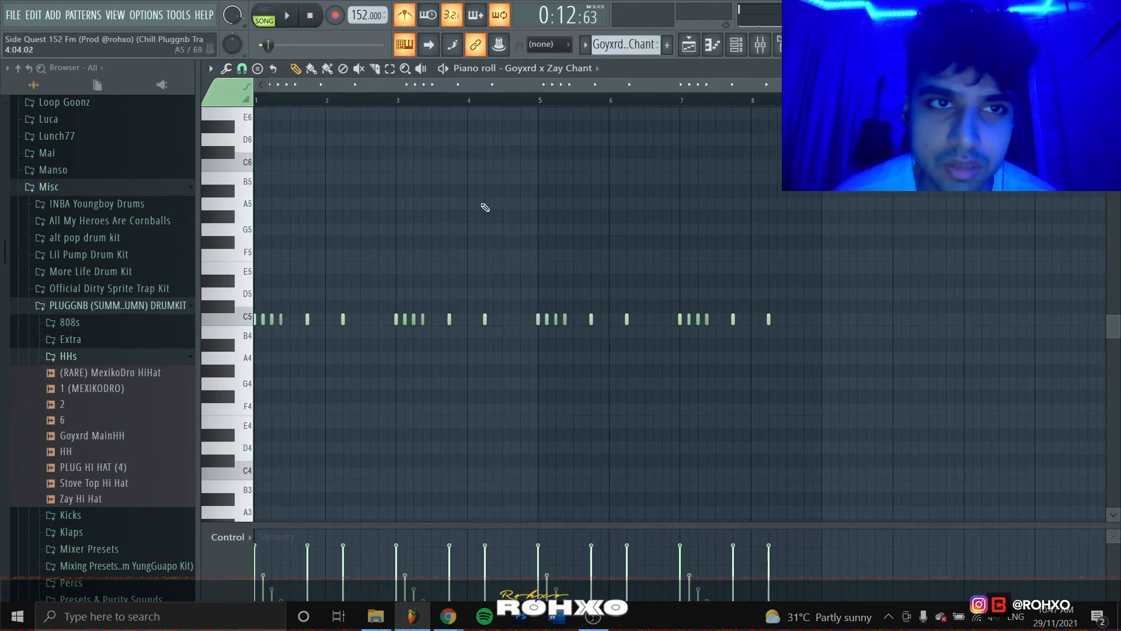
key(l)
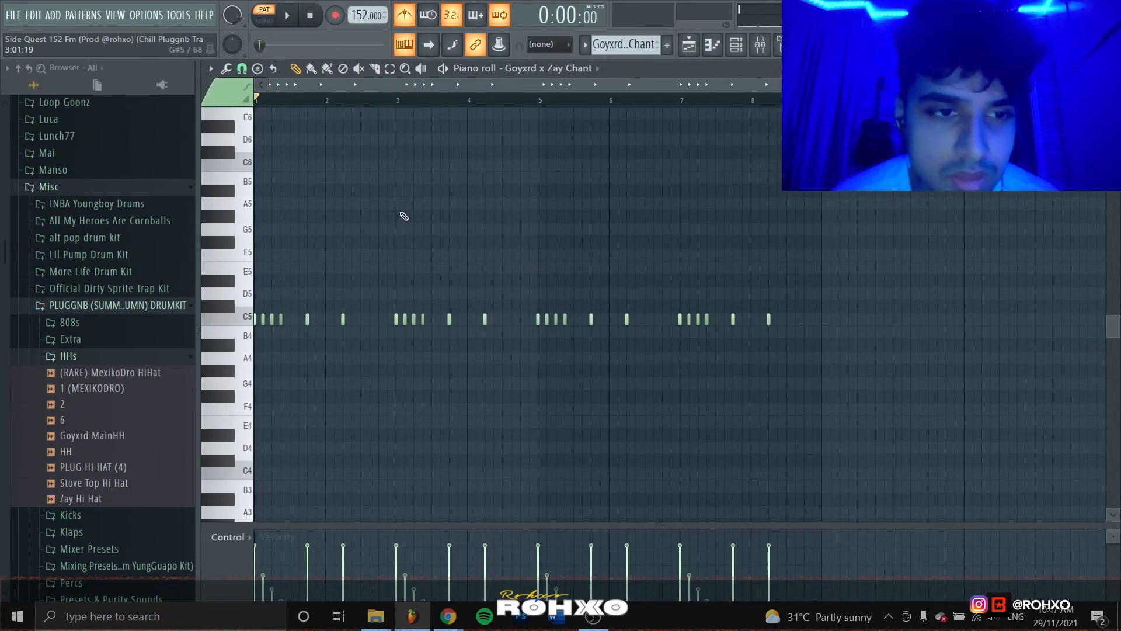
key(space)
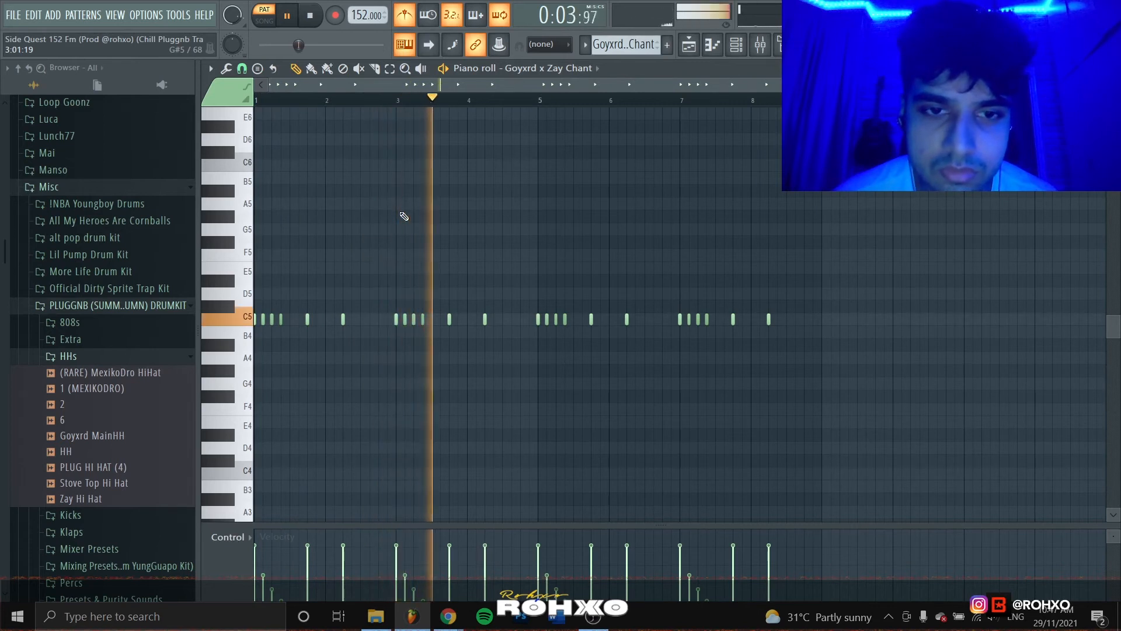
key(space)
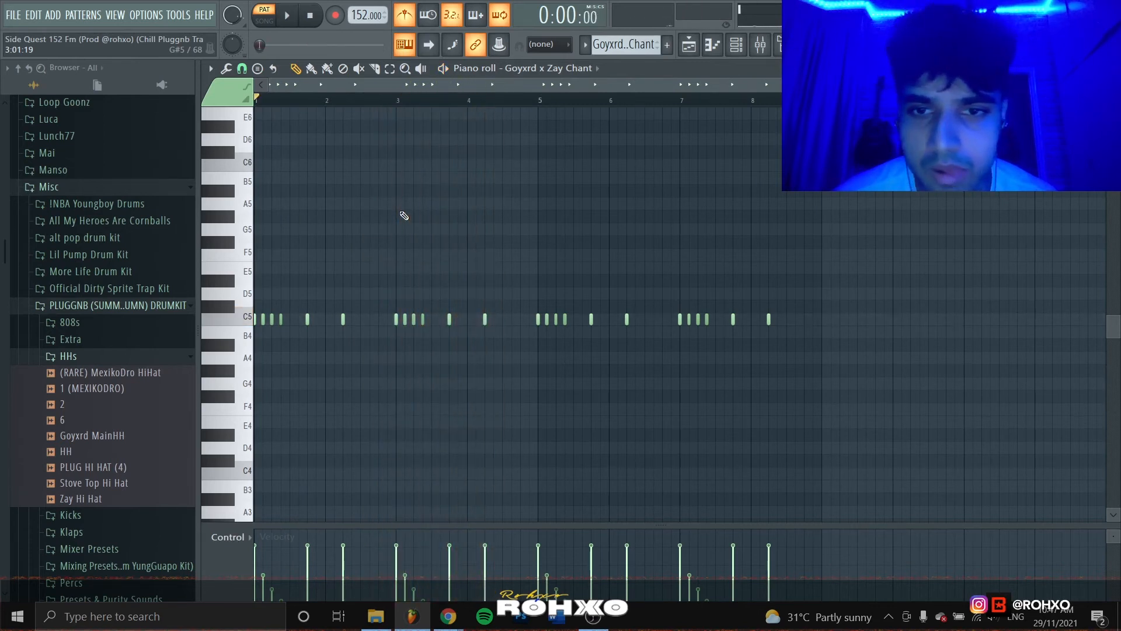
Turn off the metronome and inspect the chant pattern's notes and velocities up close.
click(405, 16)
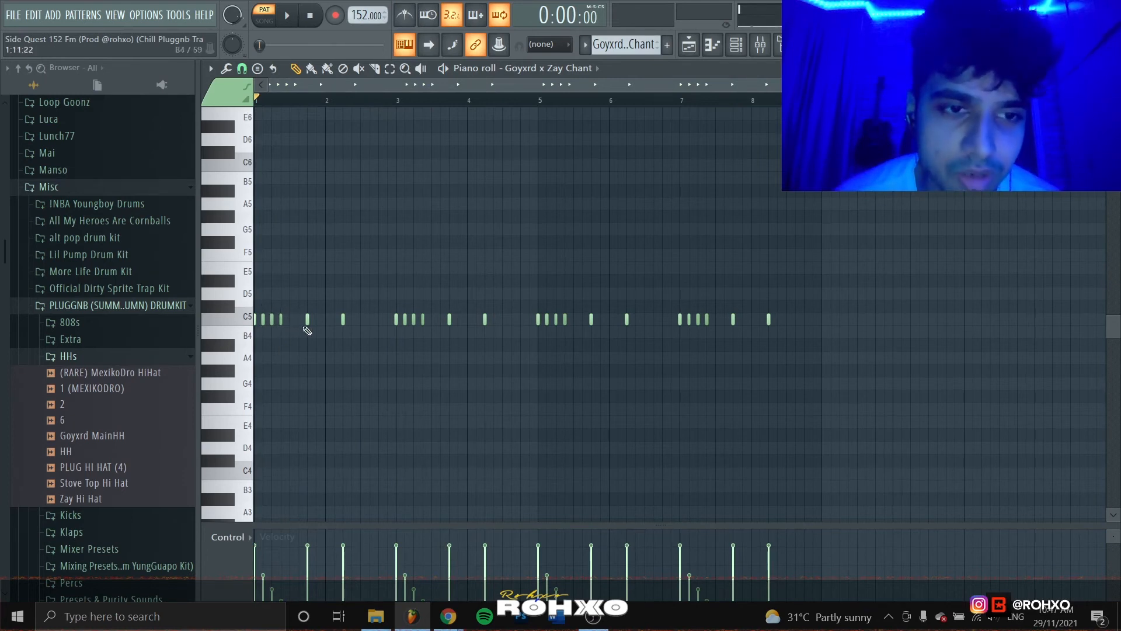
click(761, 44)
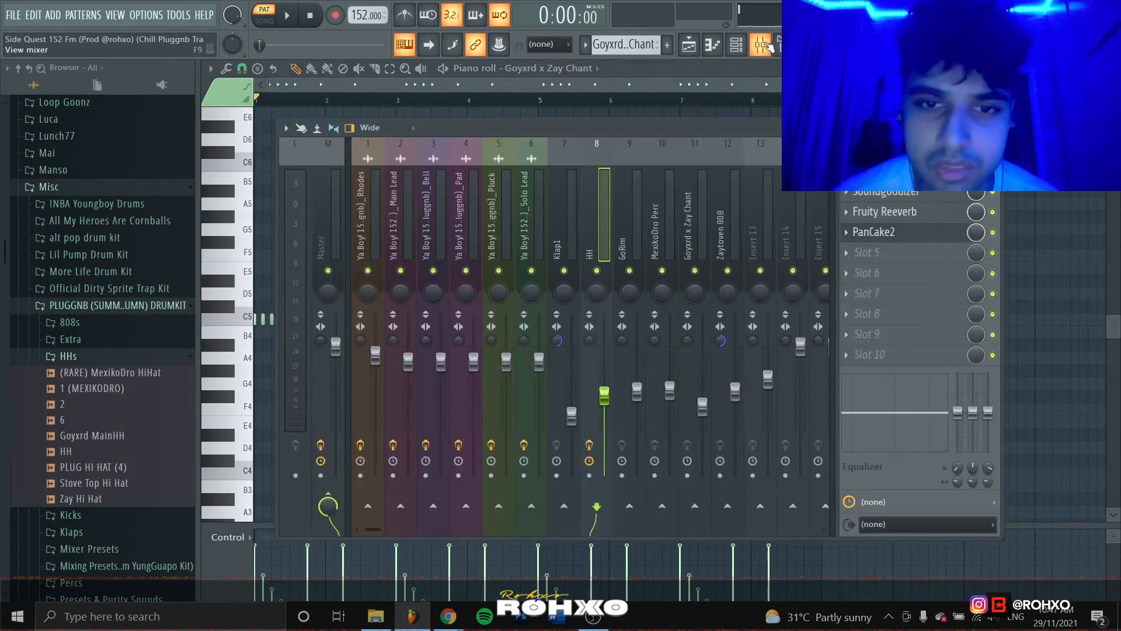
click(760, 44)
scroll(213, 266, up, 3)
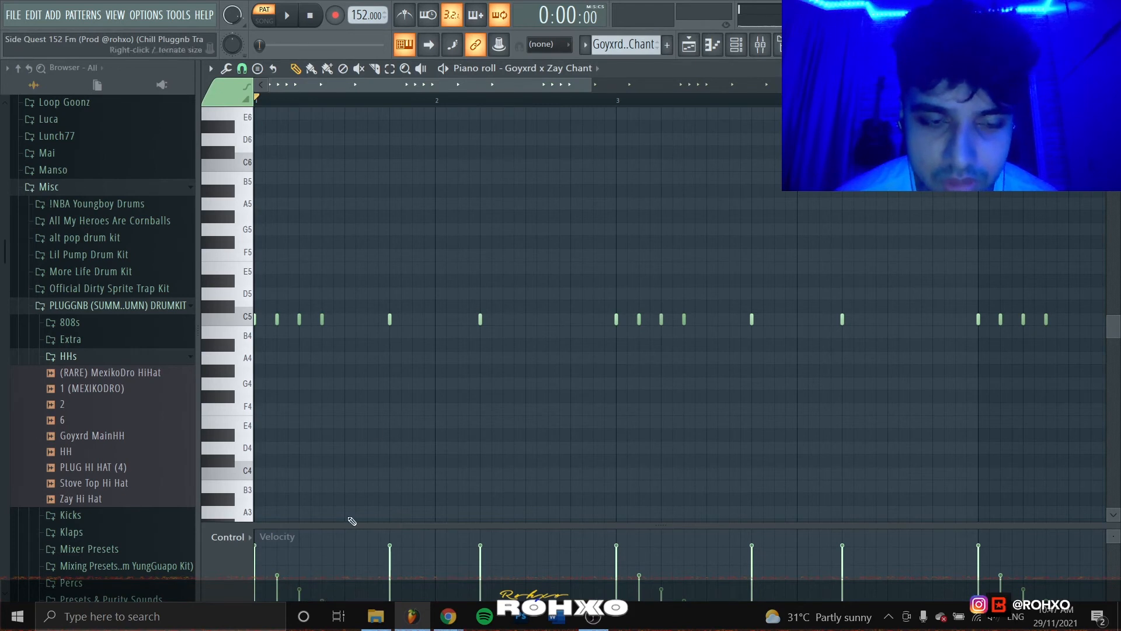
scroll(350, 368, down, 3)
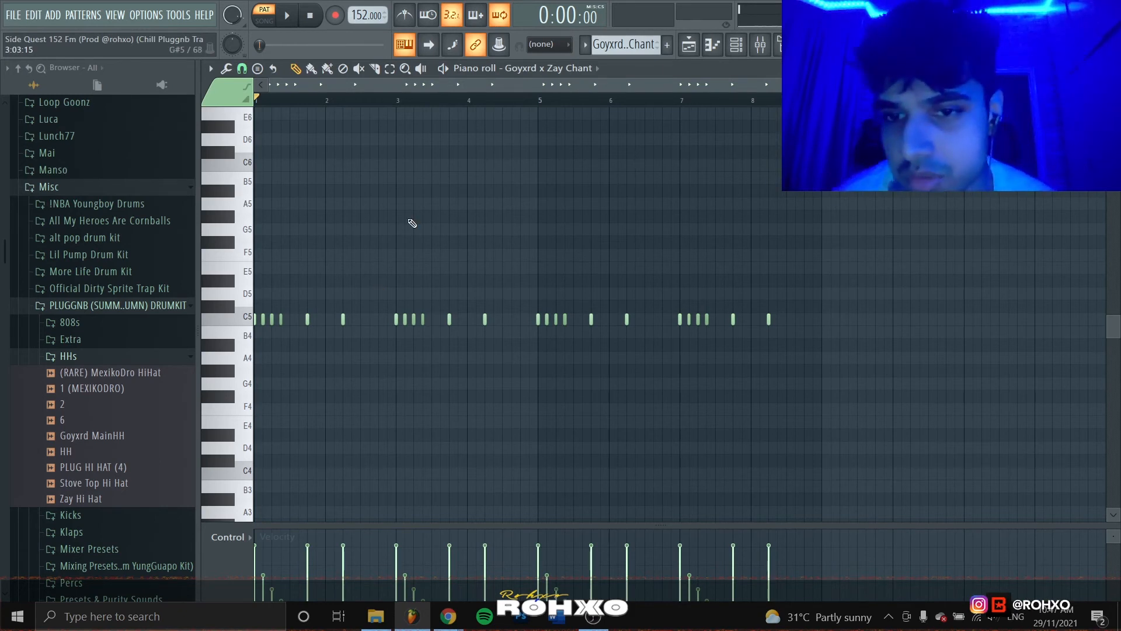
Audition the Zaytoven 808 pattern in the piano roll and inspect its channel's volume envelope settings.
click(690, 46)
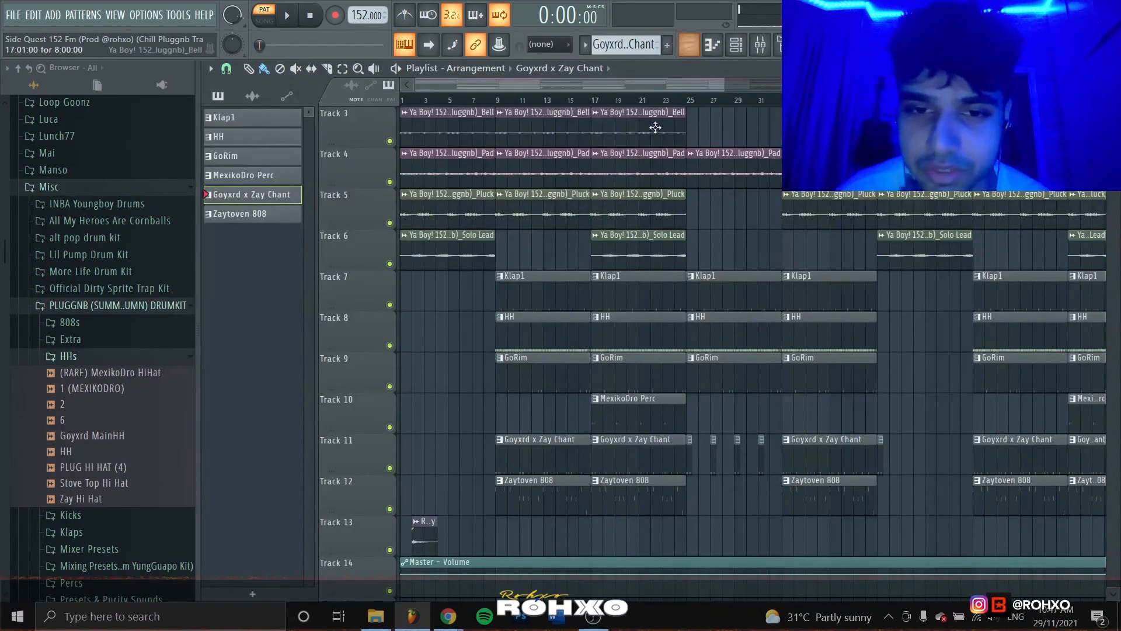
click(495, 100)
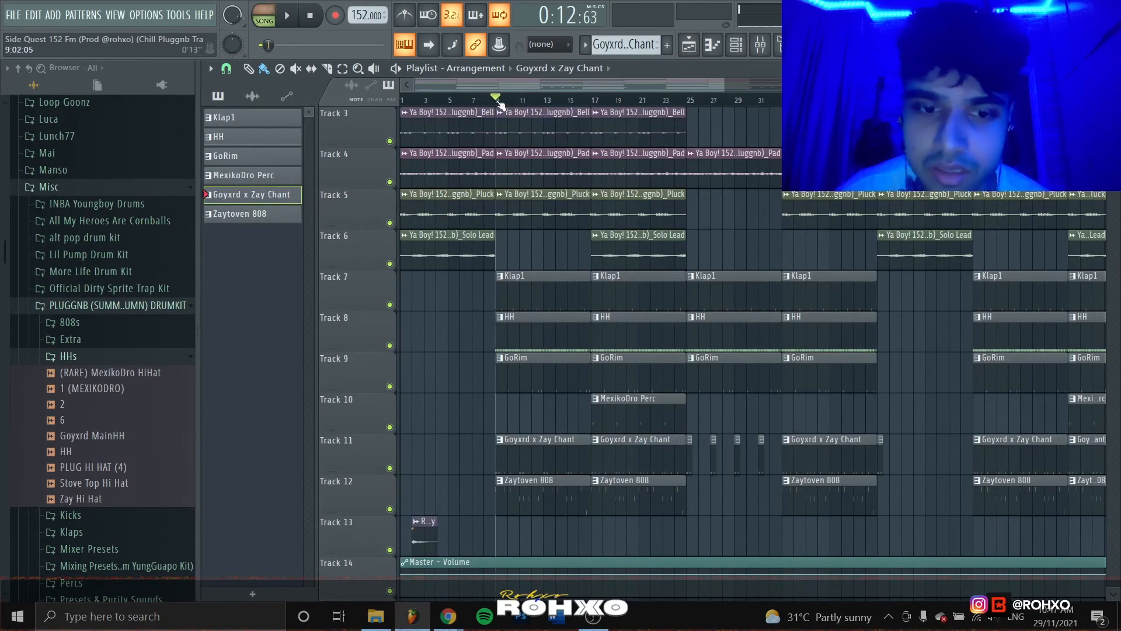
double_click(518, 500)
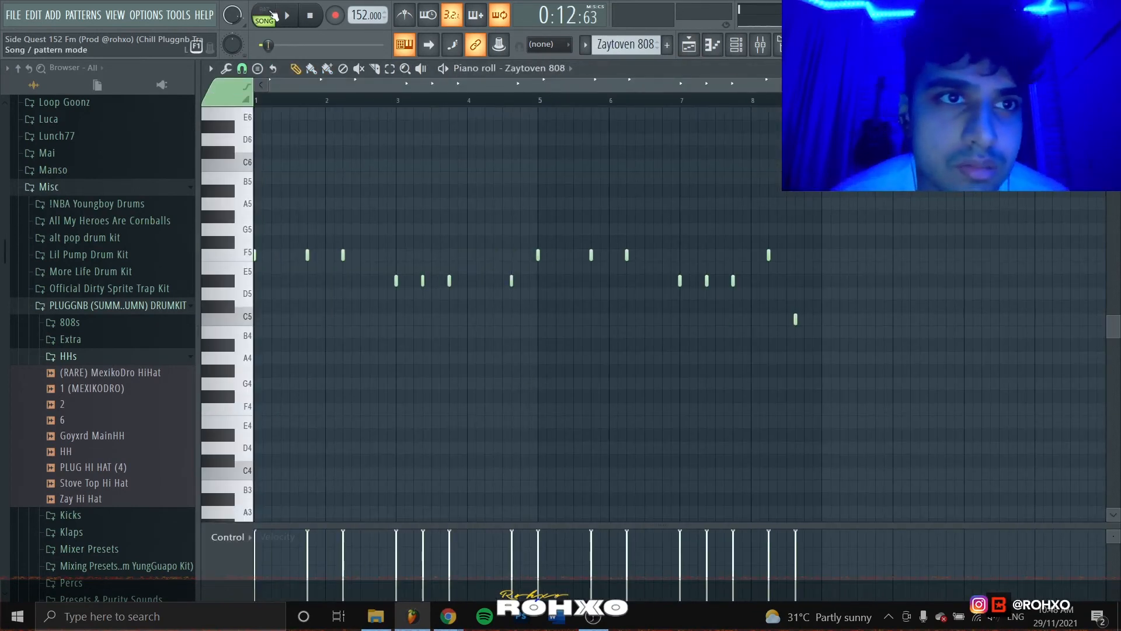
click(273, 15)
key(space)
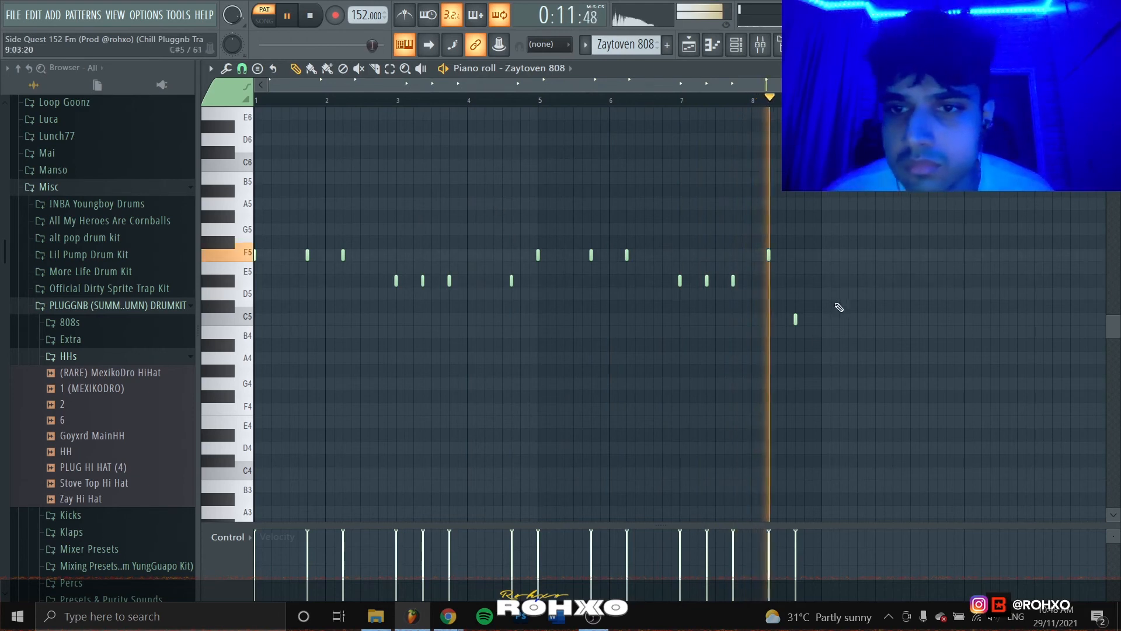
key(space)
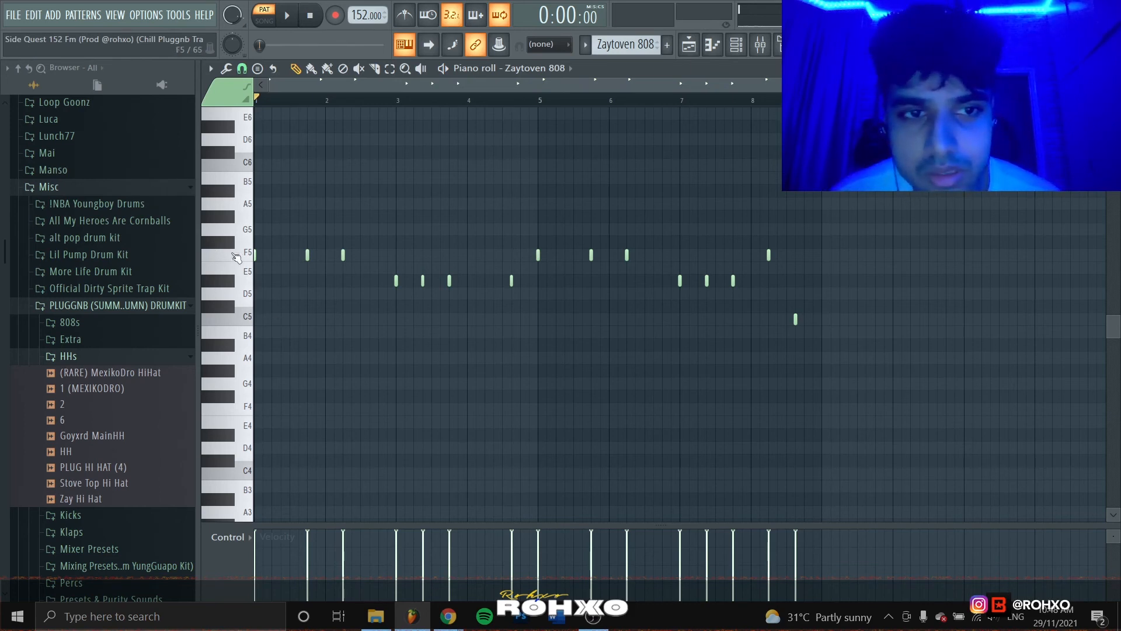
click(736, 44)
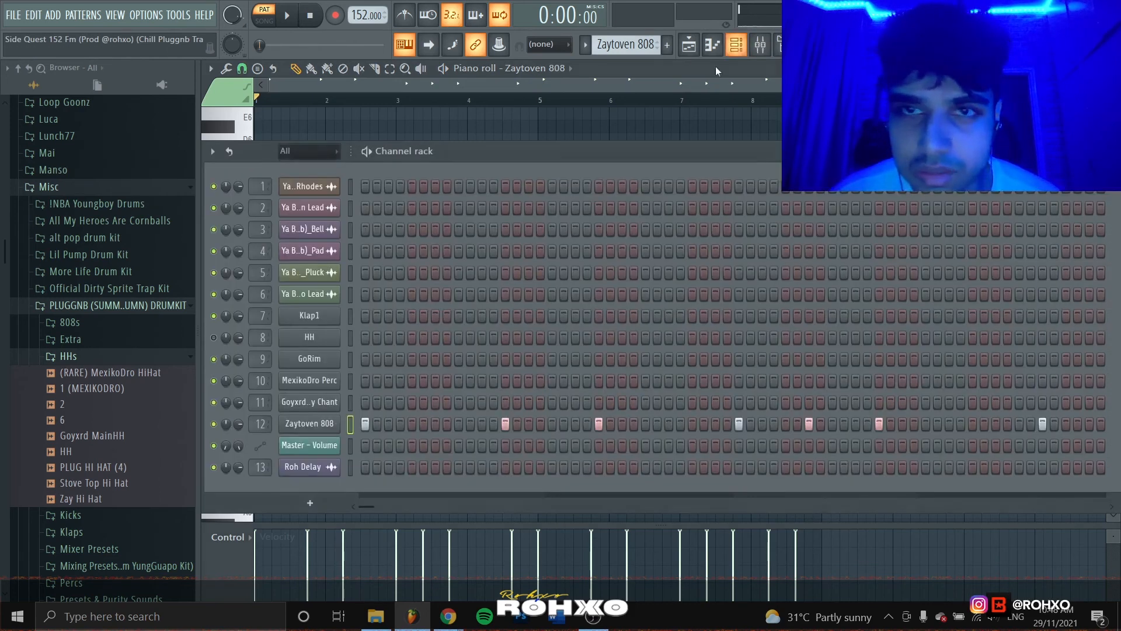
click(330, 422)
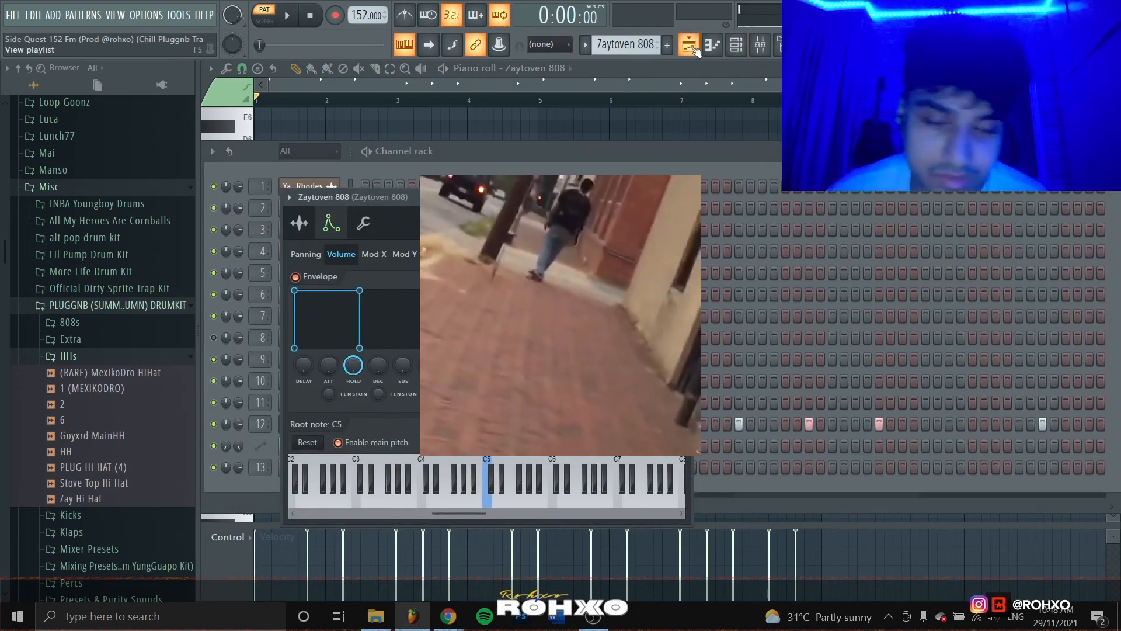
Examine how the melody and drum clips are arranged across Tracks 1 to 14 in the playlist.
click(690, 45)
ctrl+scroll(545, 243, down, 3)
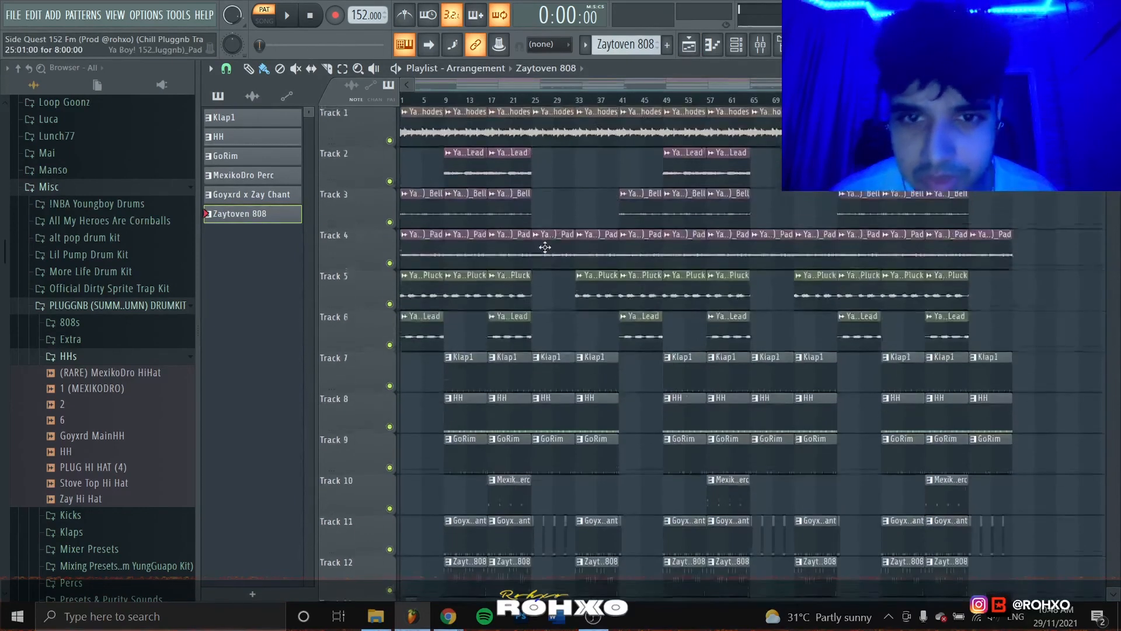
scroll(545, 247, down, 2)
scroll(544, 247, up, 4)
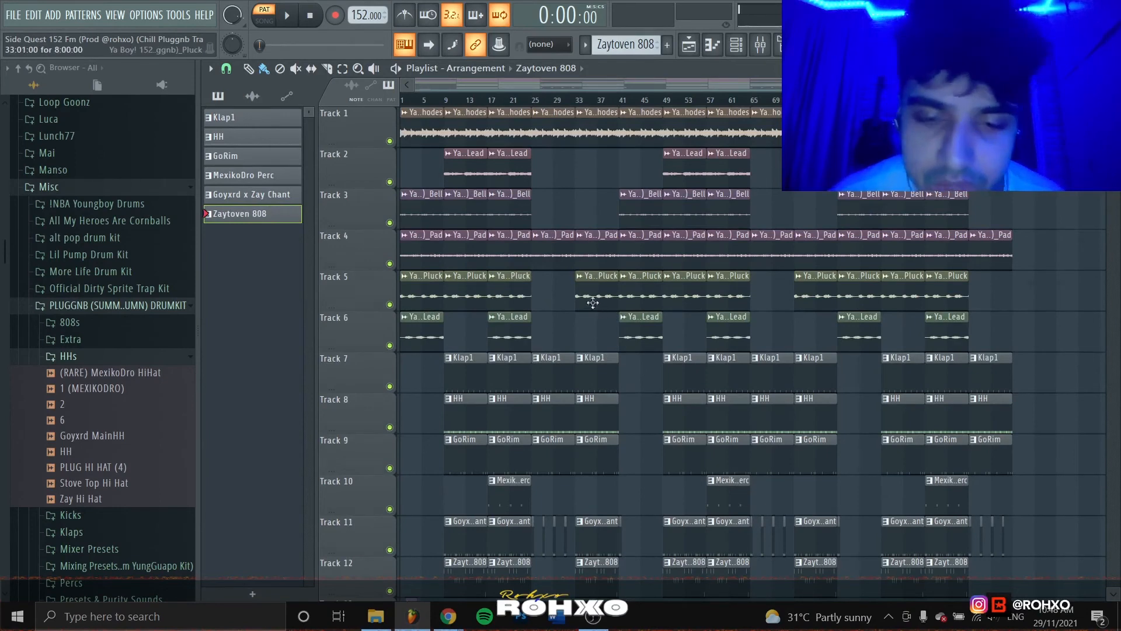
scroll(582, 244, down, 2)
scroll(582, 247, up, 2)
scroll(582, 247, down, 3)
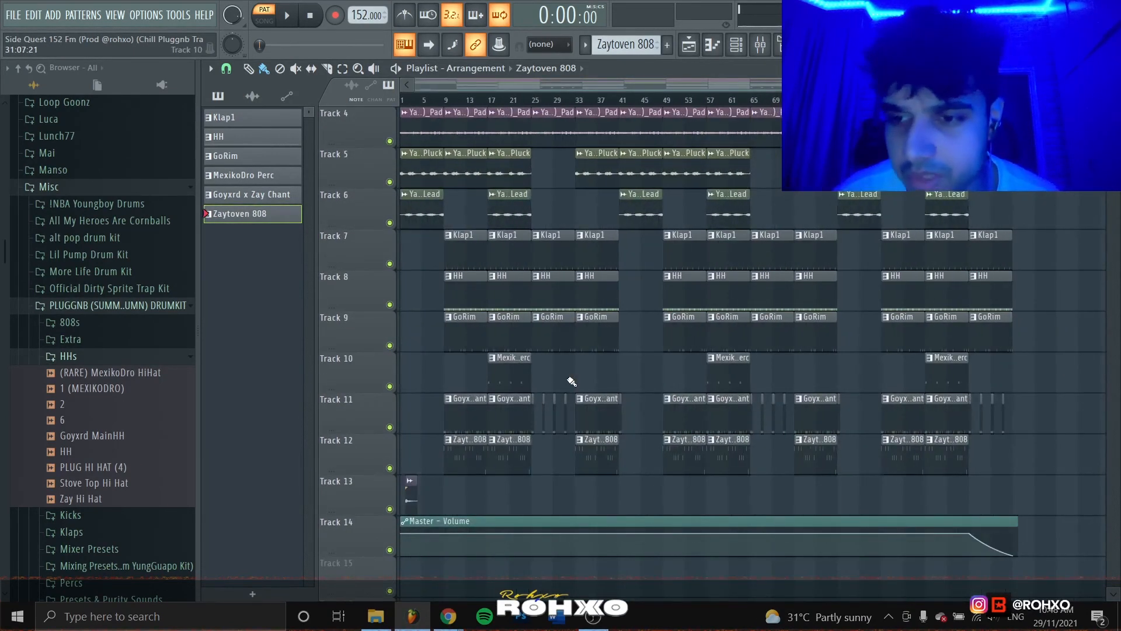
scroll(591, 383, up, 3)
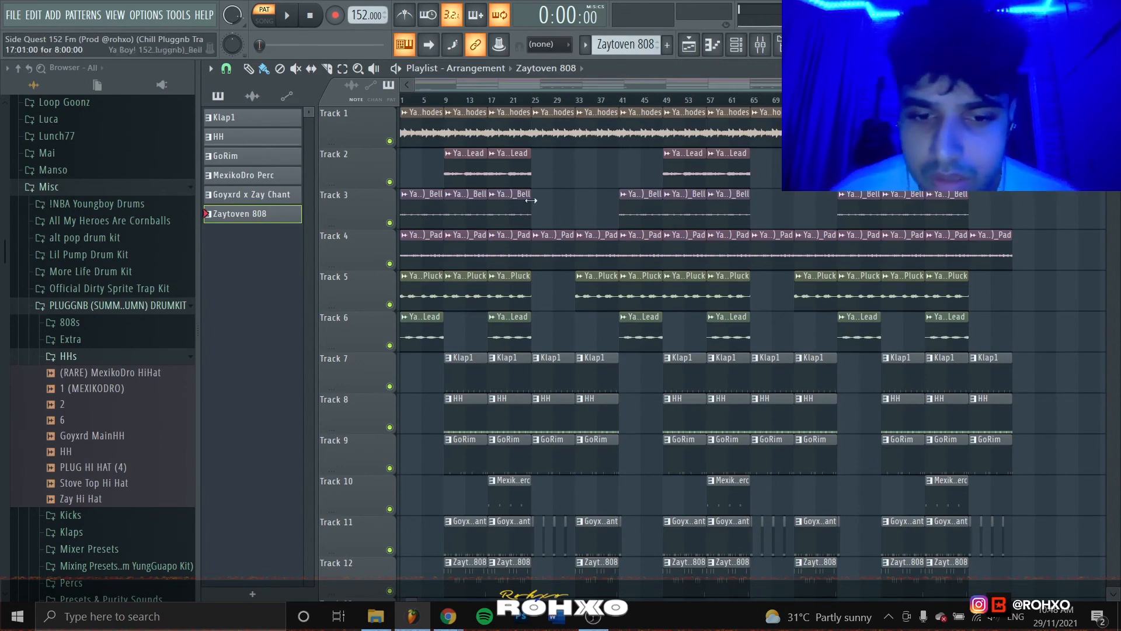
scroll(566, 215, down, 5)
scroll(568, 221, up, 5)
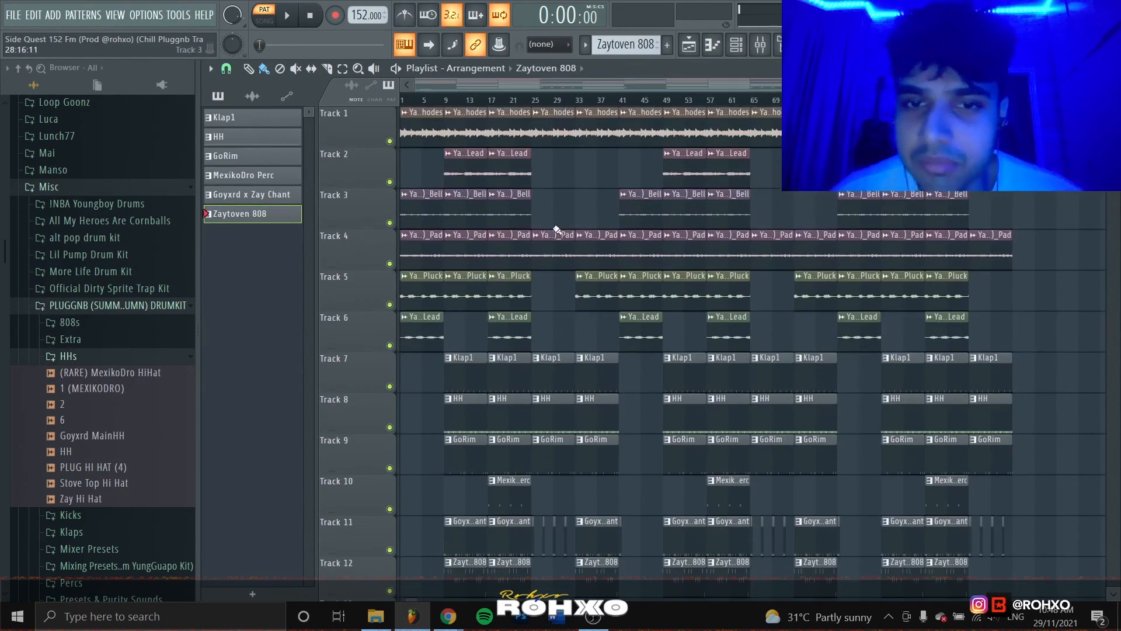